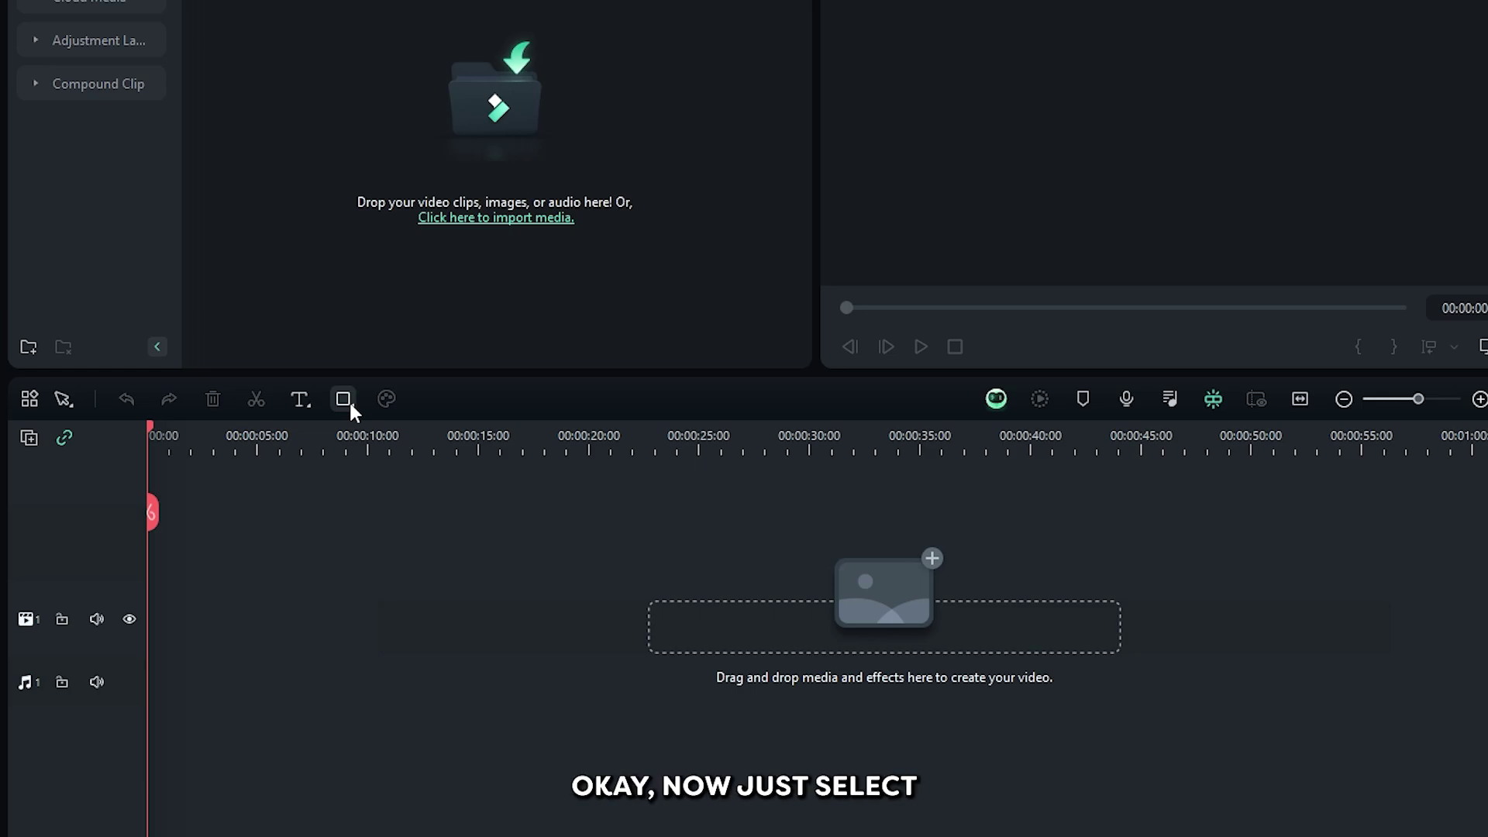
Step: Draw a circle with the Ellipse tool and centre it at position 0,0
click(344, 399)
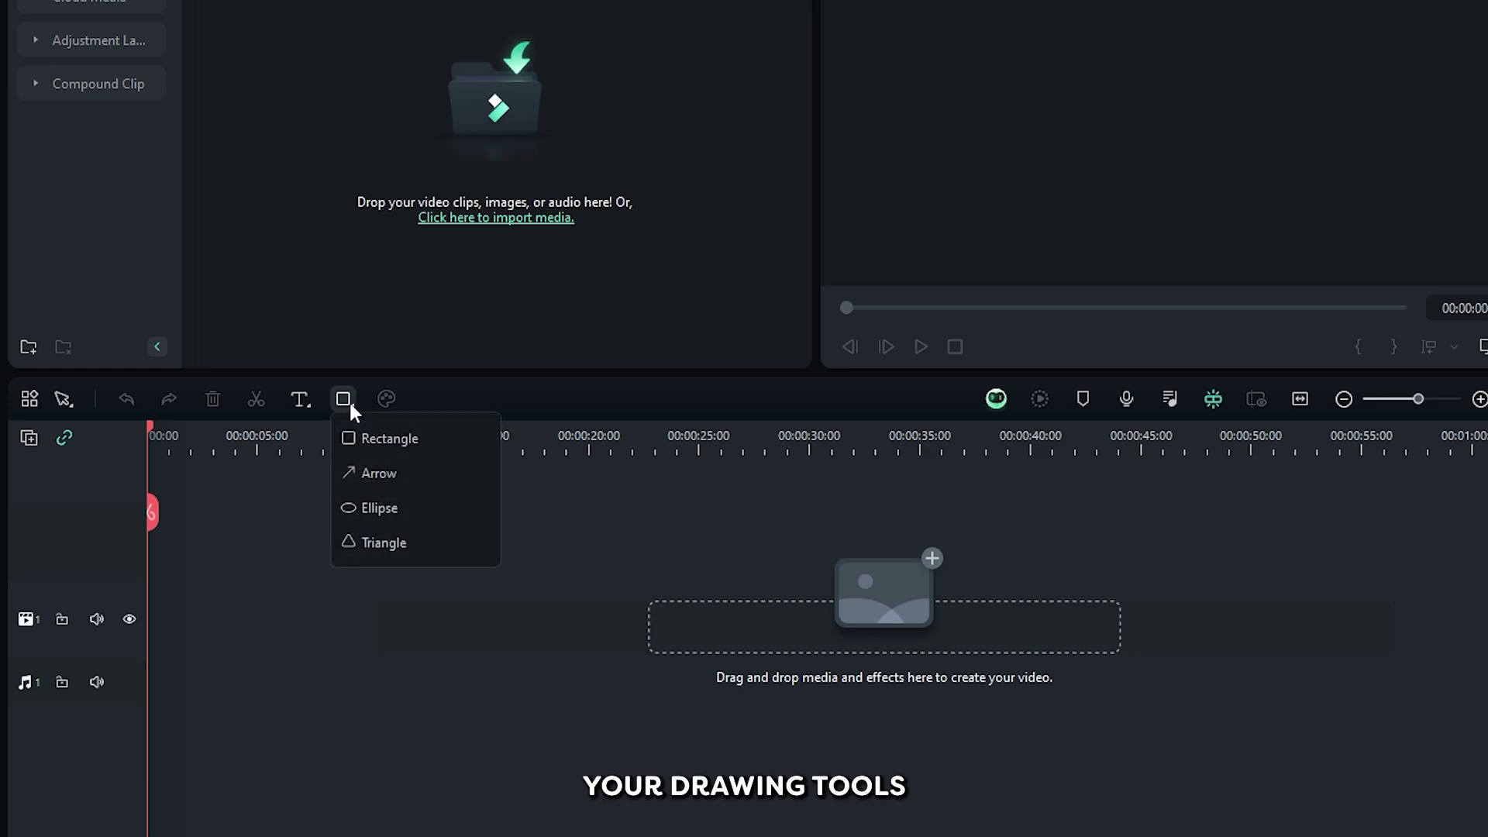
click(369, 500)
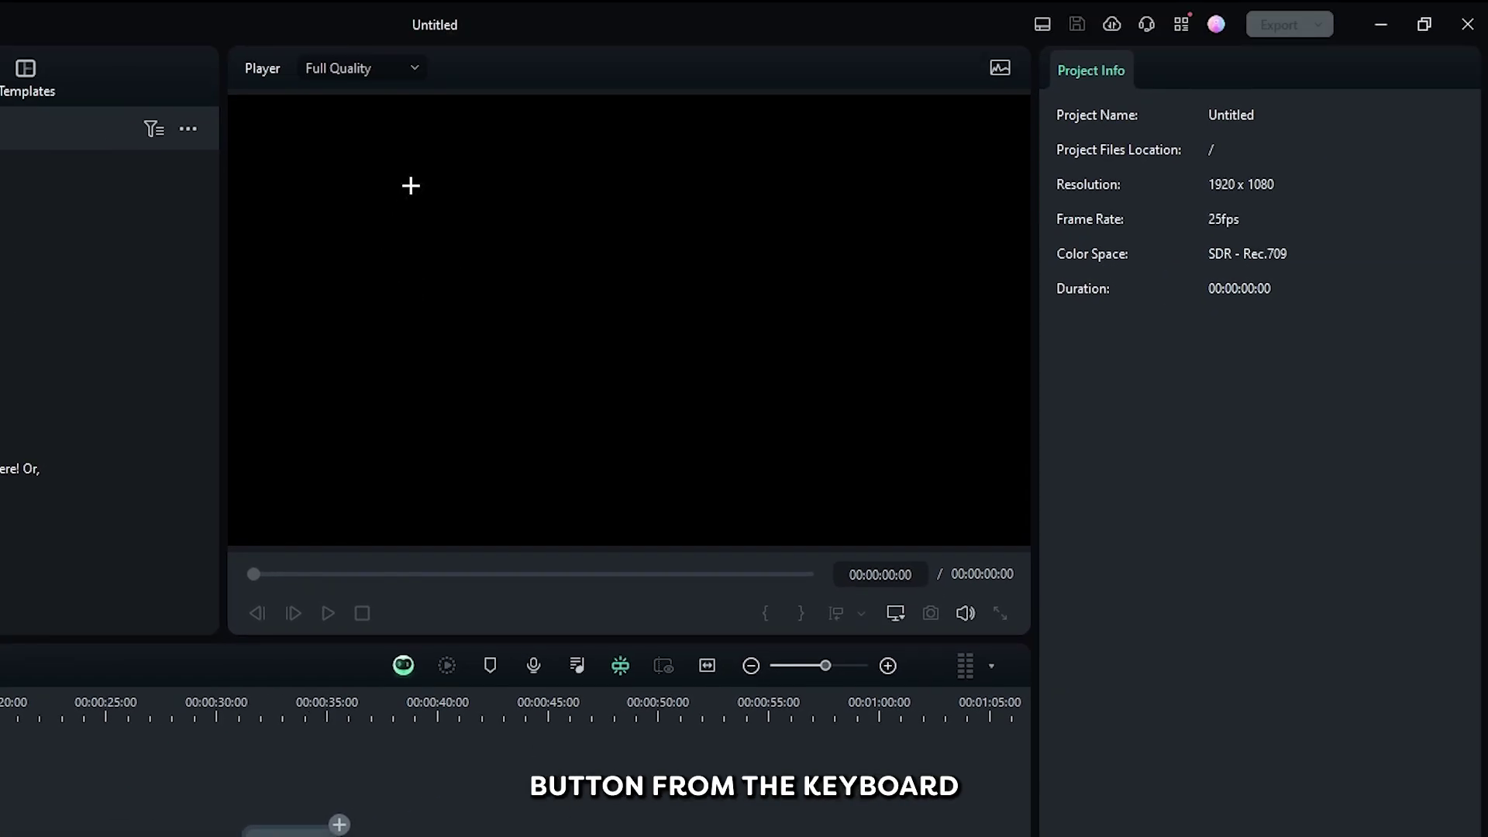
drag(418, 169, 782, 504)
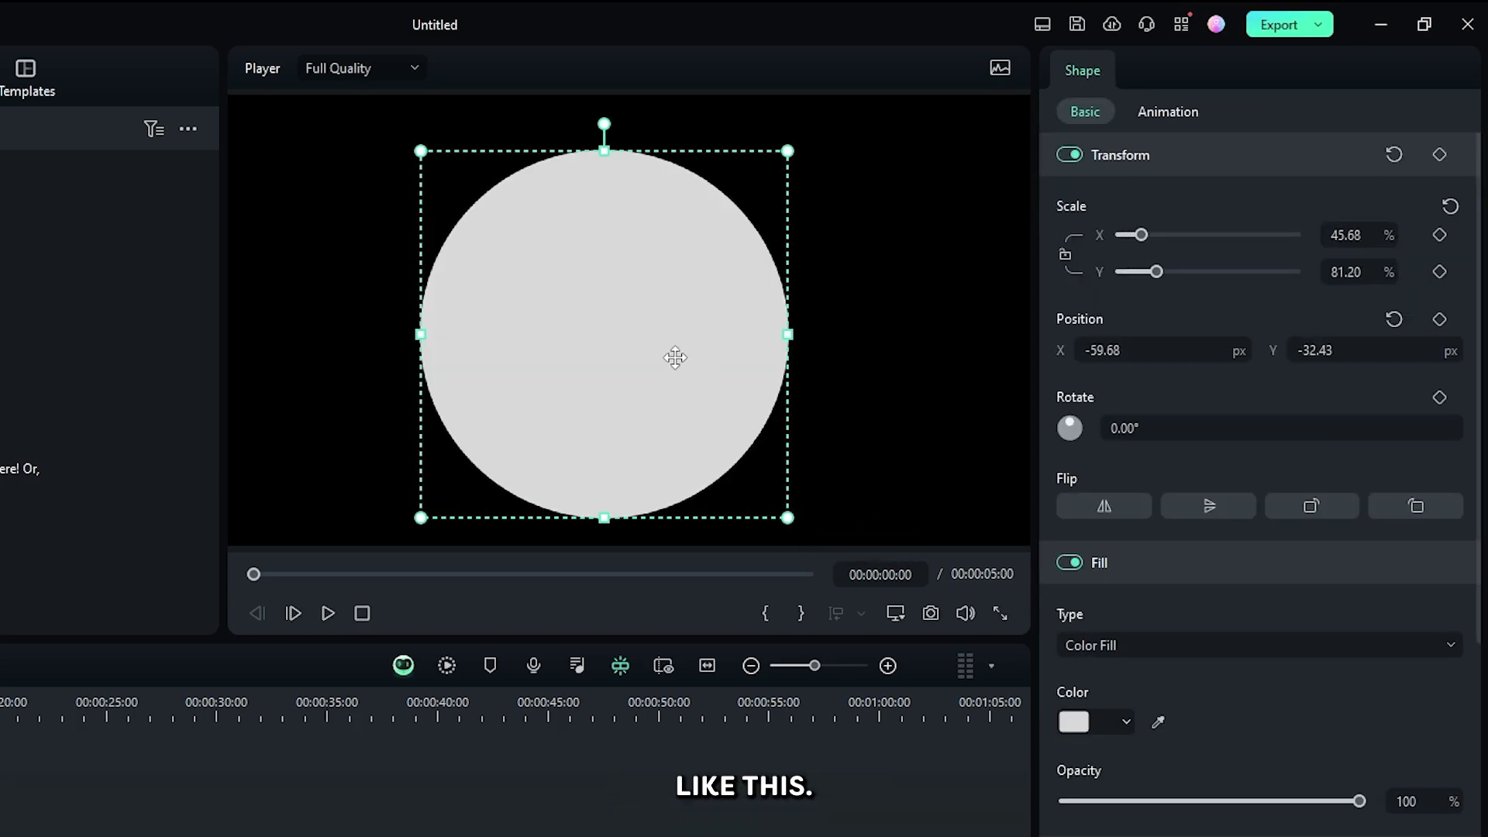
mouse_move(674, 356)
mouse_down()
mouse_move(668, 345)
mouse_move(695, 343)
mouse_up()
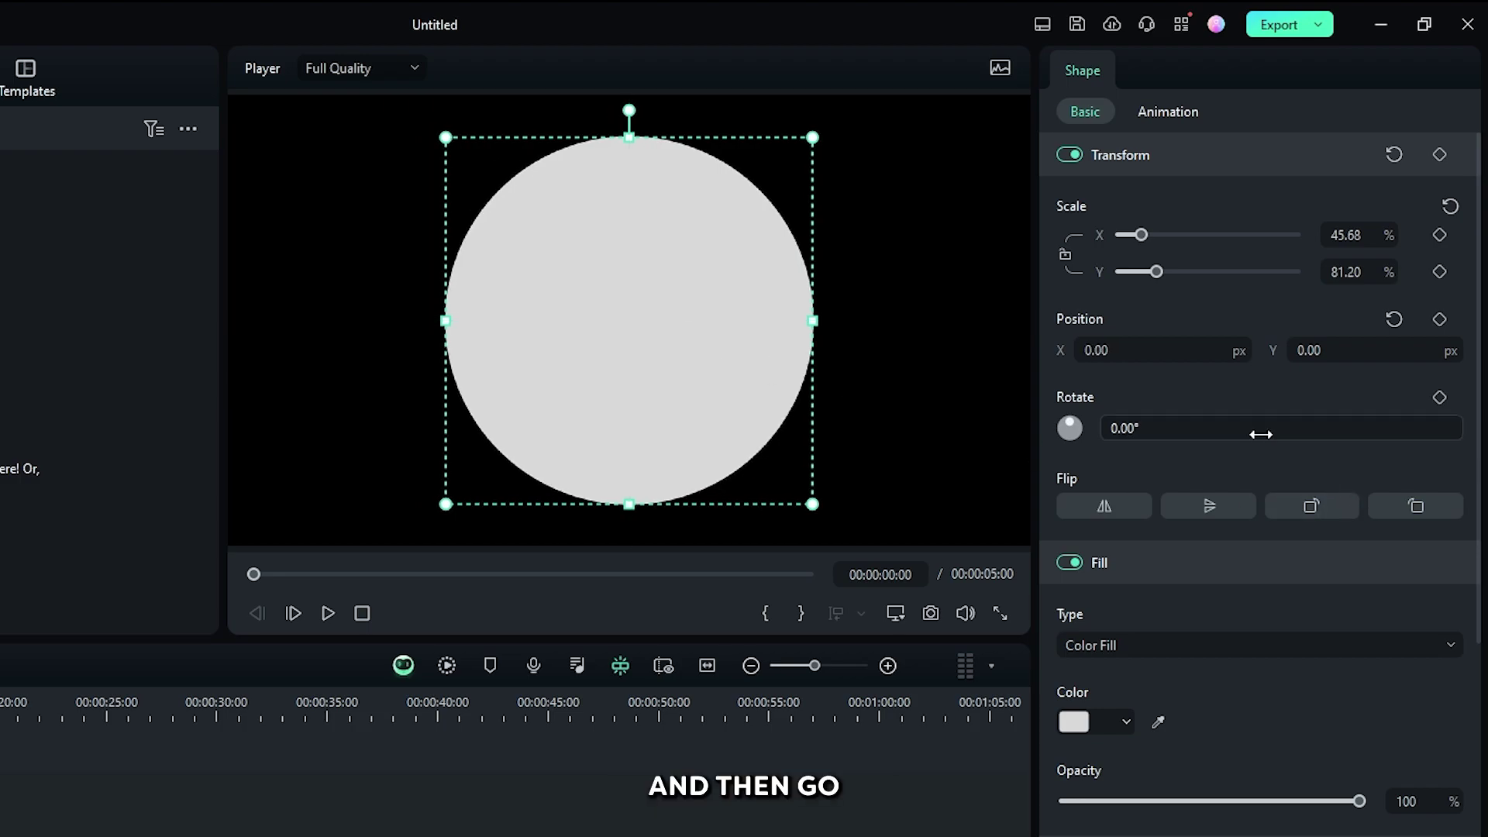
scroll(1243, 436, down, 2)
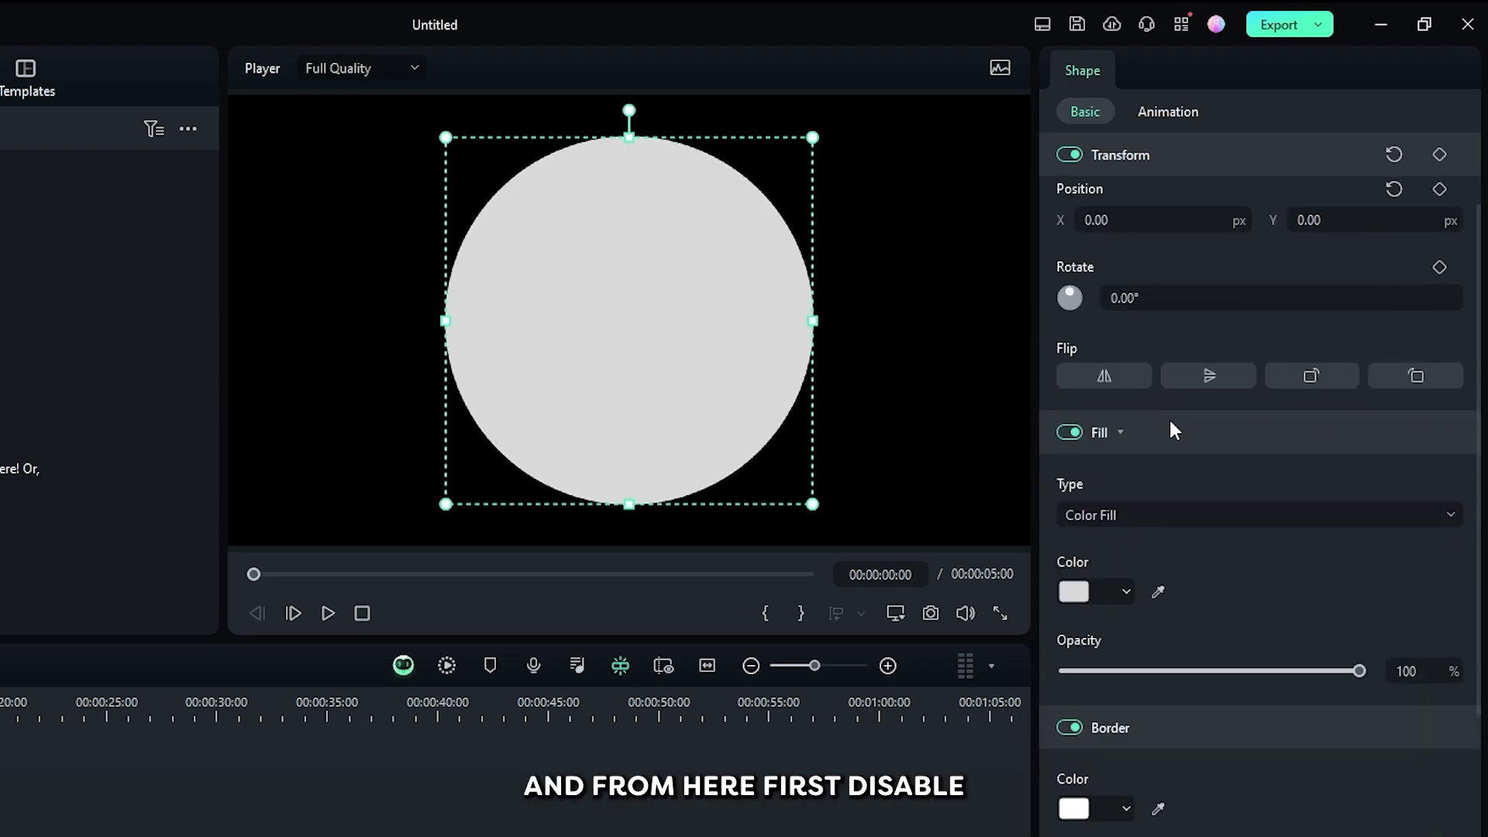
Step: Turn the circle's fill off and border on, with border thickness 8
click(1068, 432)
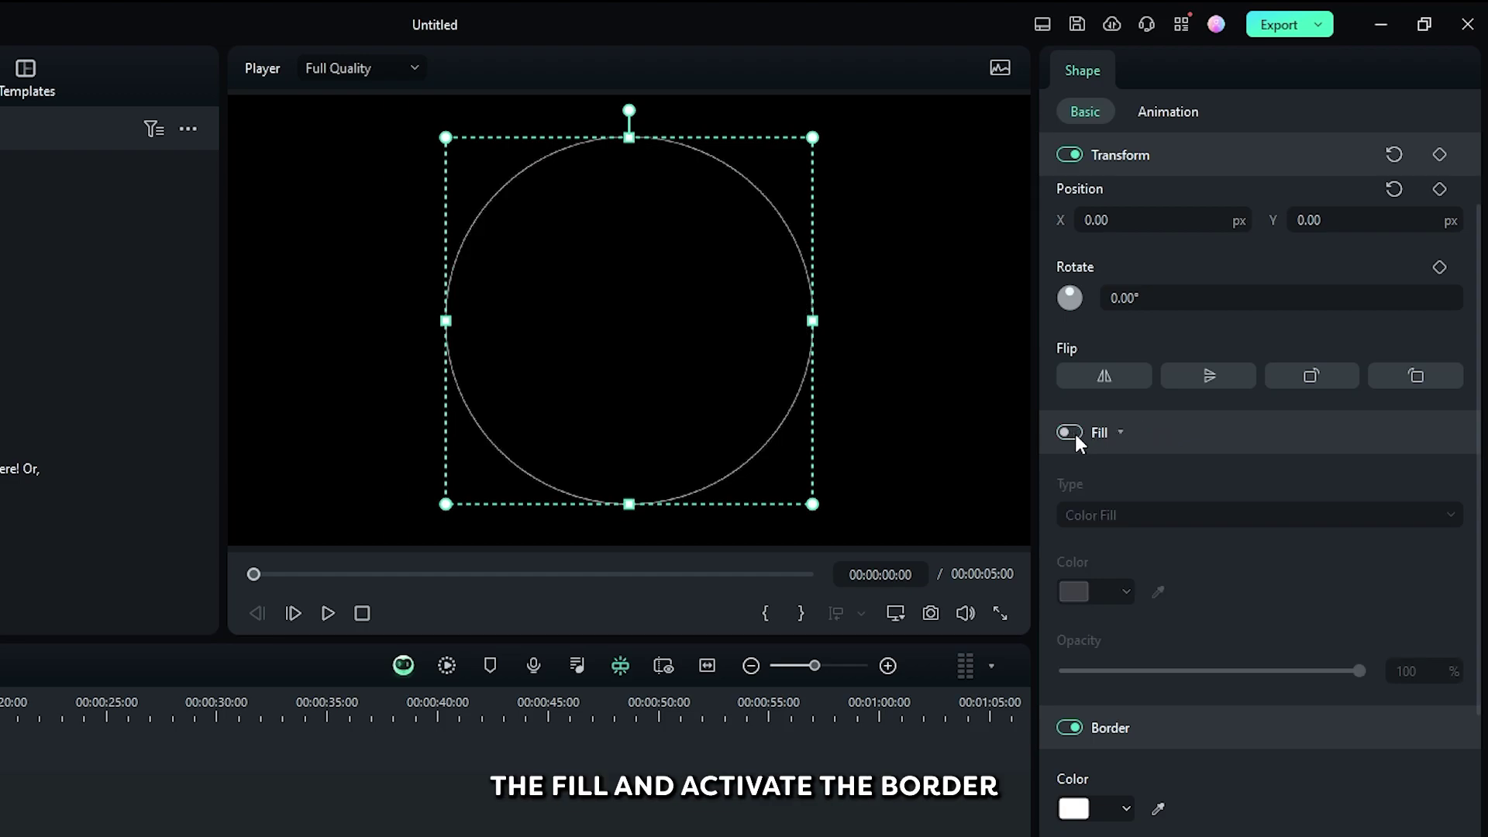
scroll(1216, 586, down, 2)
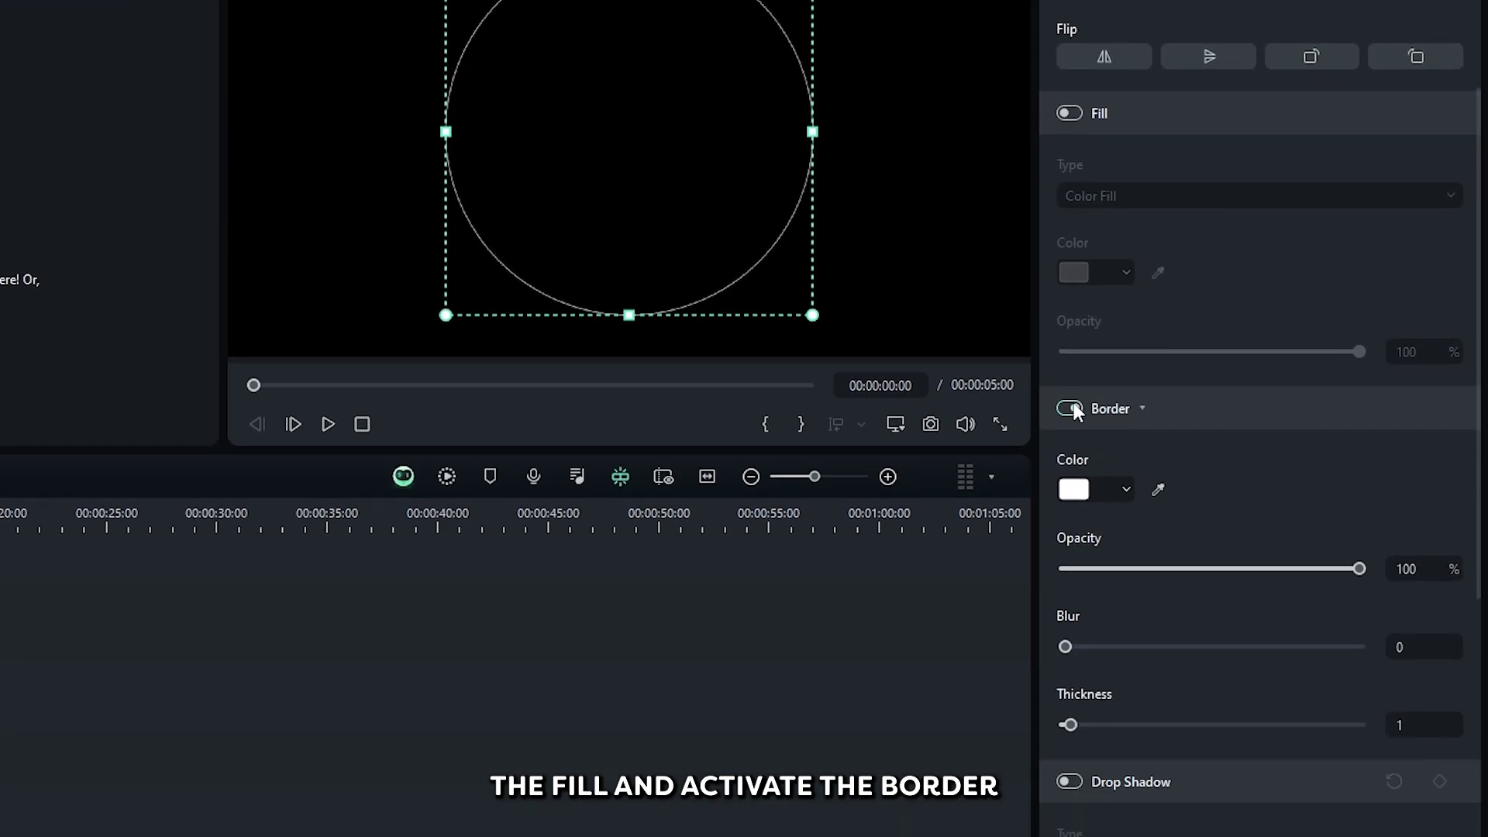
click(1070, 407)
click(1408, 726)
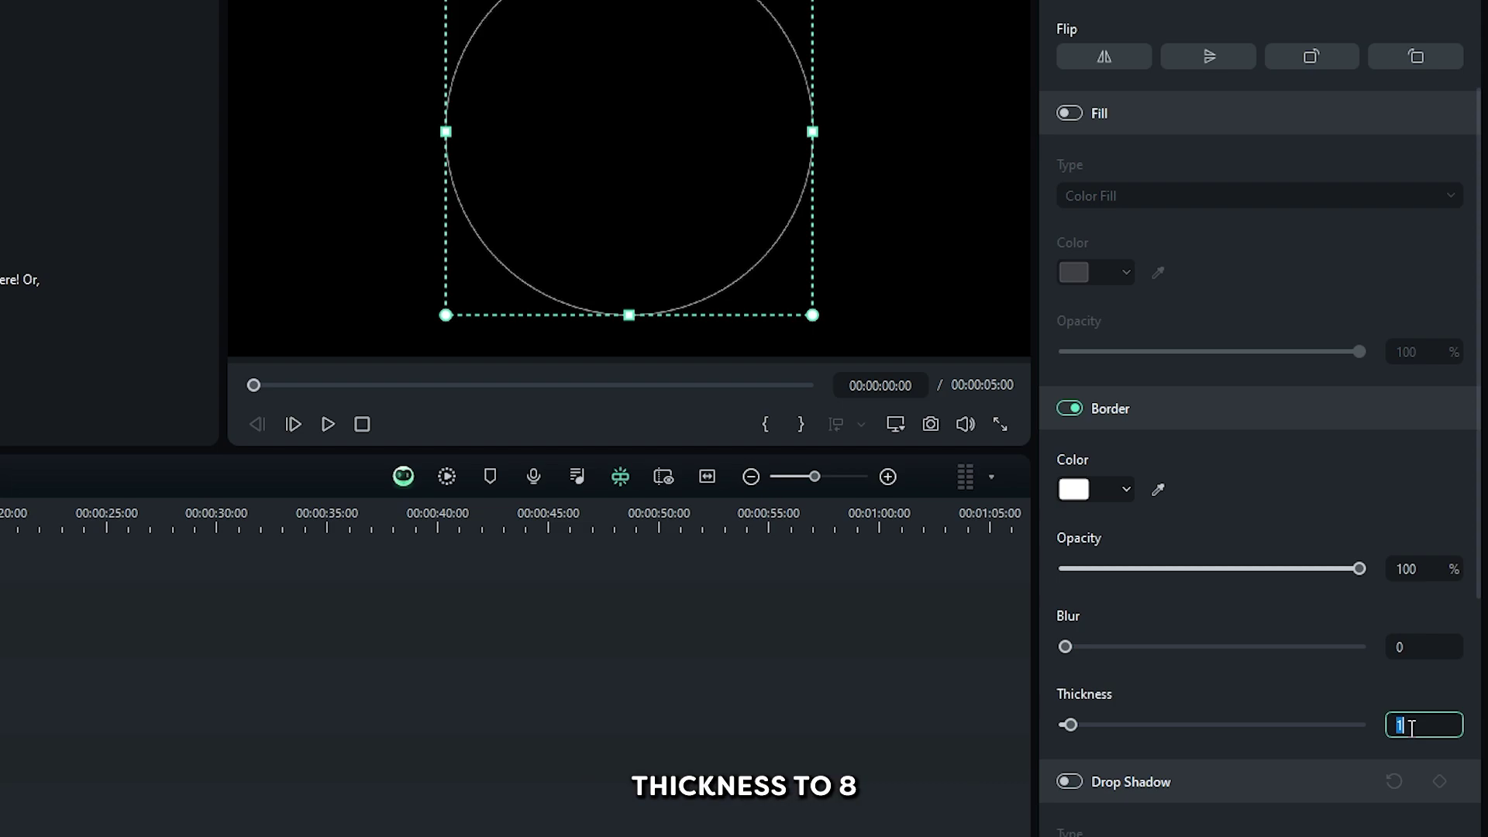
text(8)
key(Return)
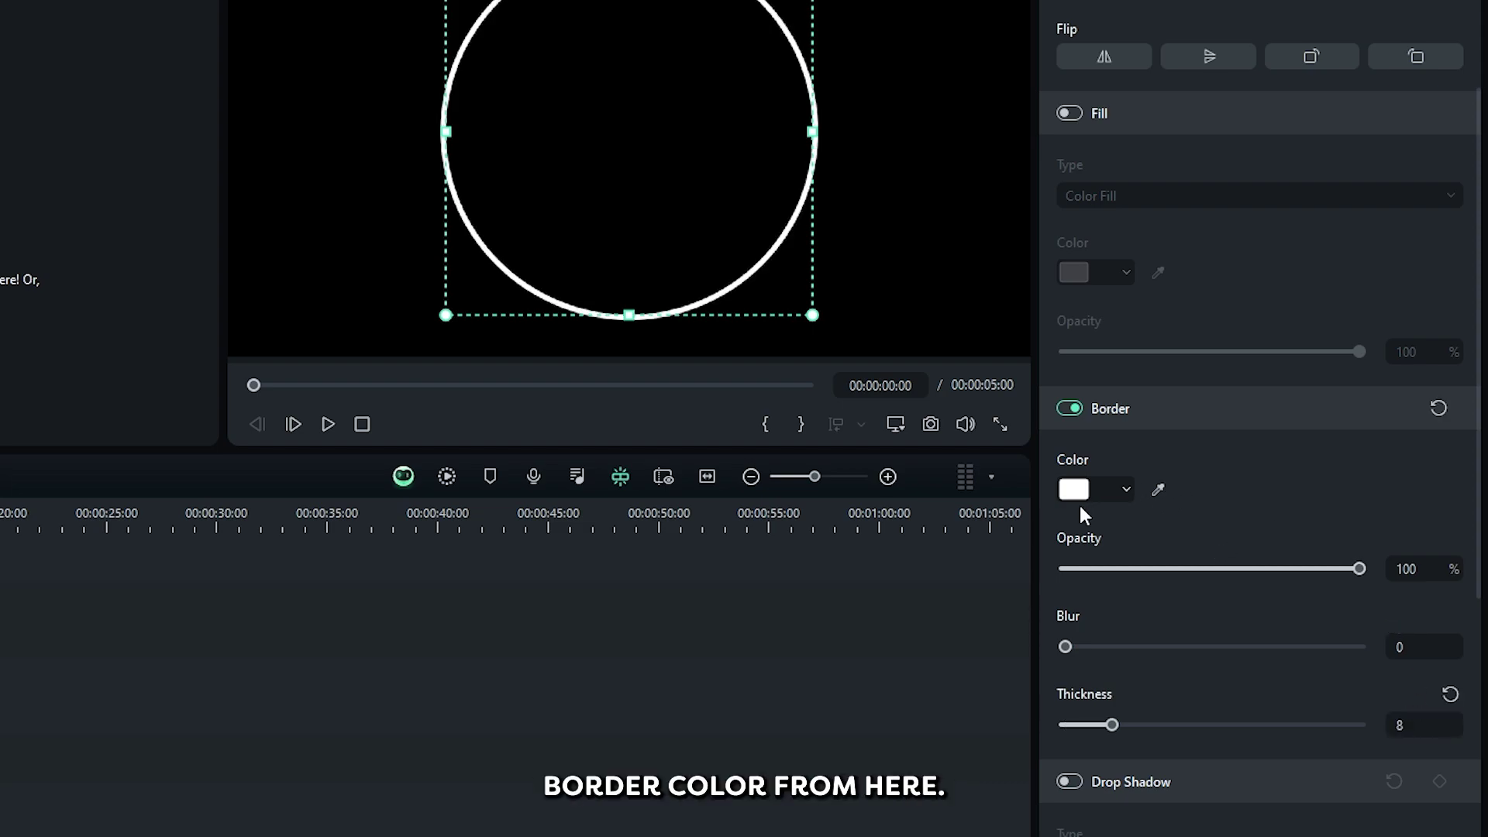
scroll(1080, 513, up, 3)
scroll(1171, 501, up, 2)
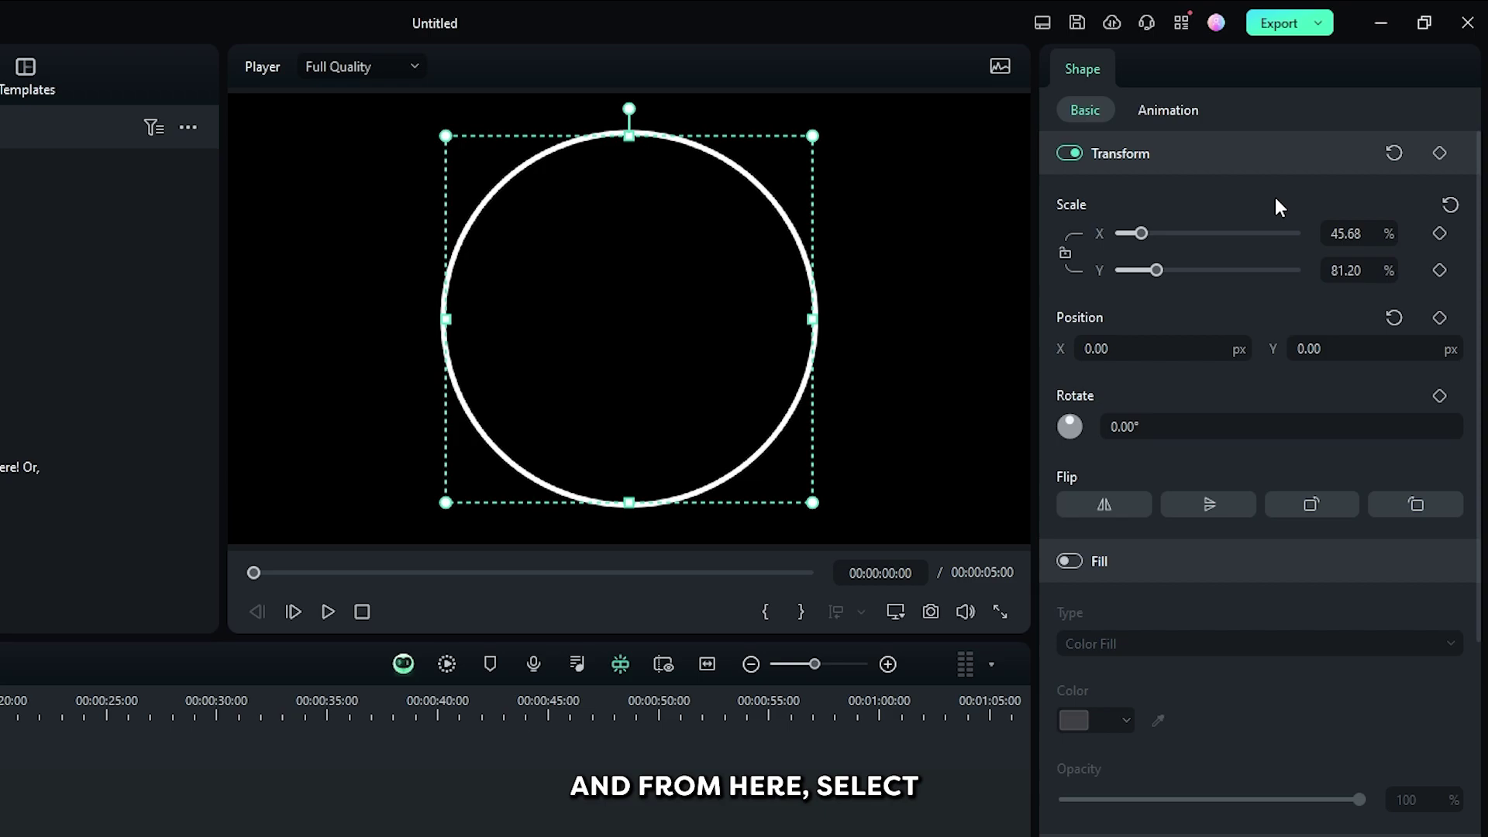
Step: Scale the ring to 5% X and 50% Y, recentre it, and zoom the timeline in
double_click(1371, 228)
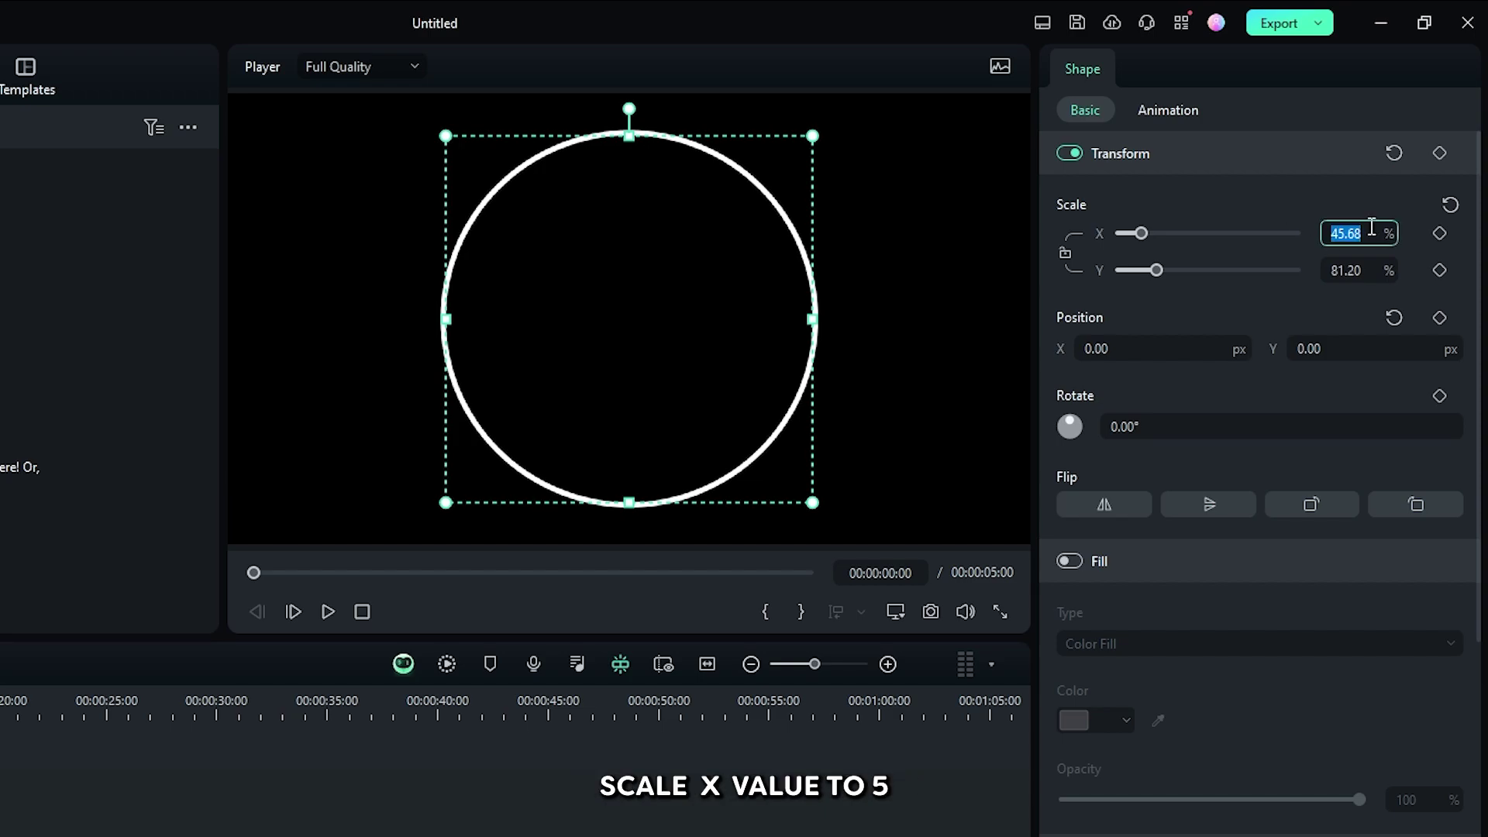
text(5)
key(Return)
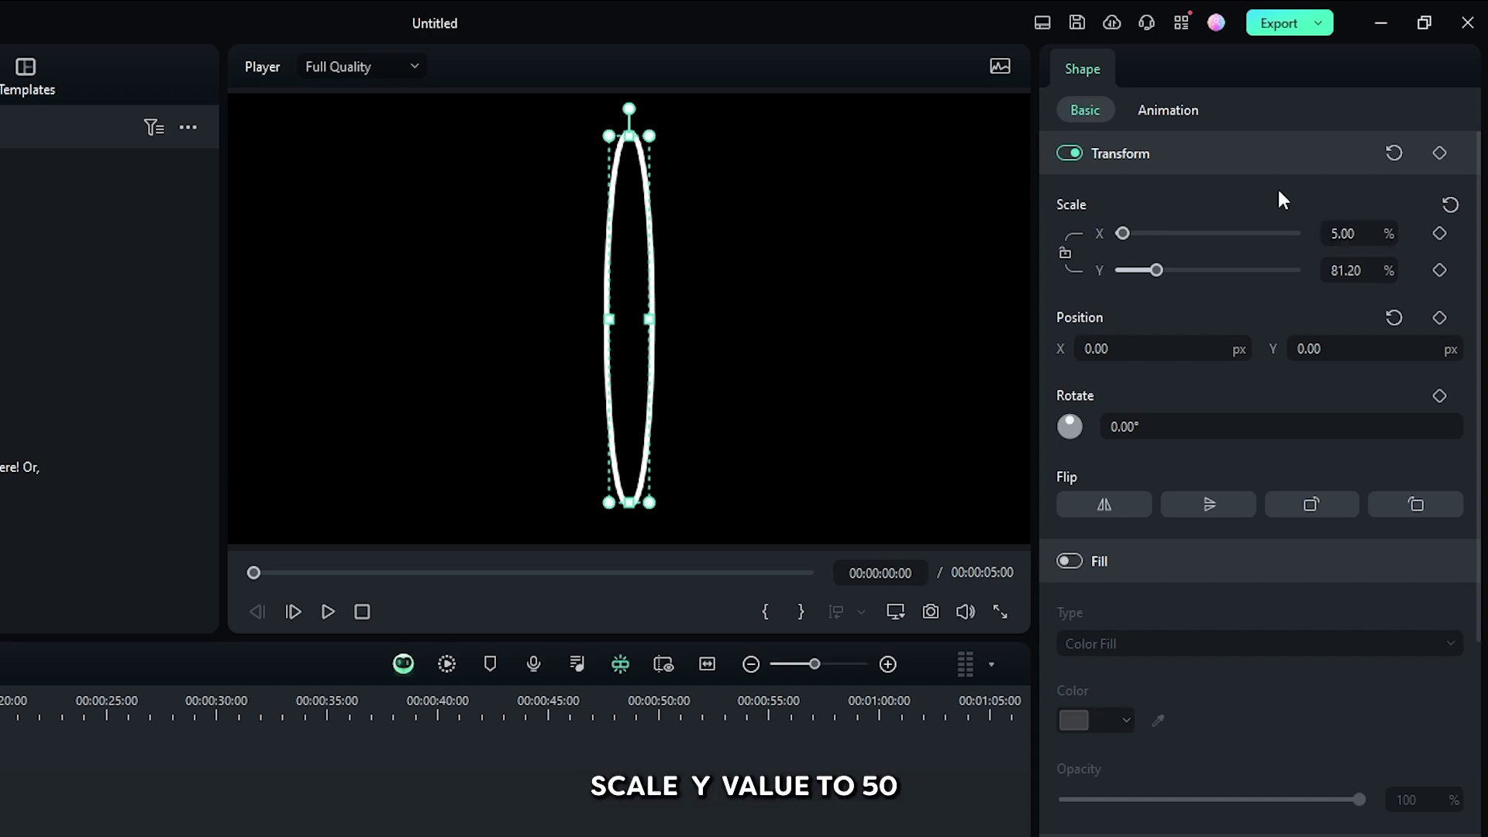
double_click(1348, 270)
text(50)
key(Return)
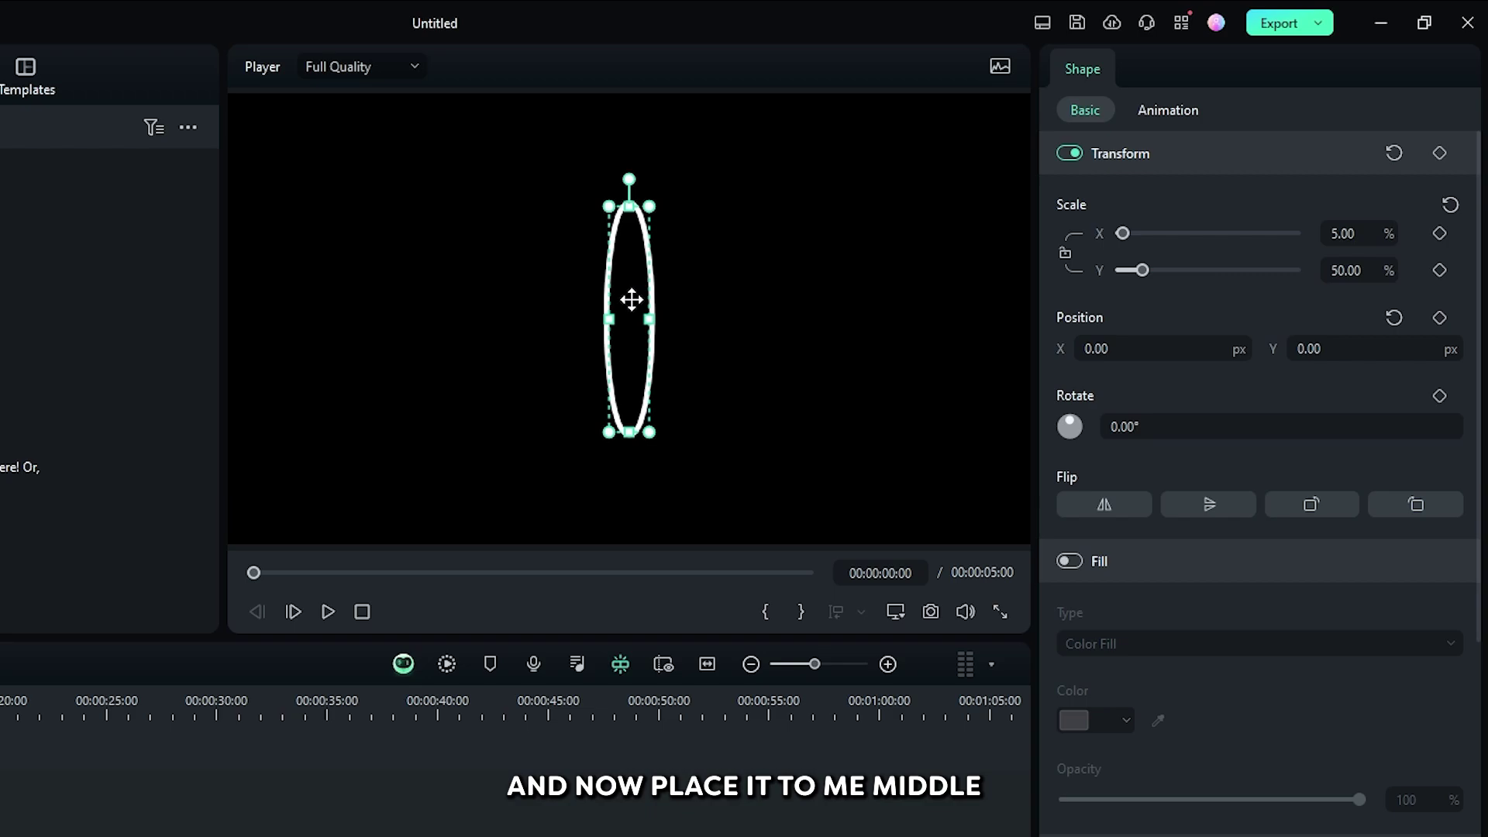
drag(632, 301, 633, 309)
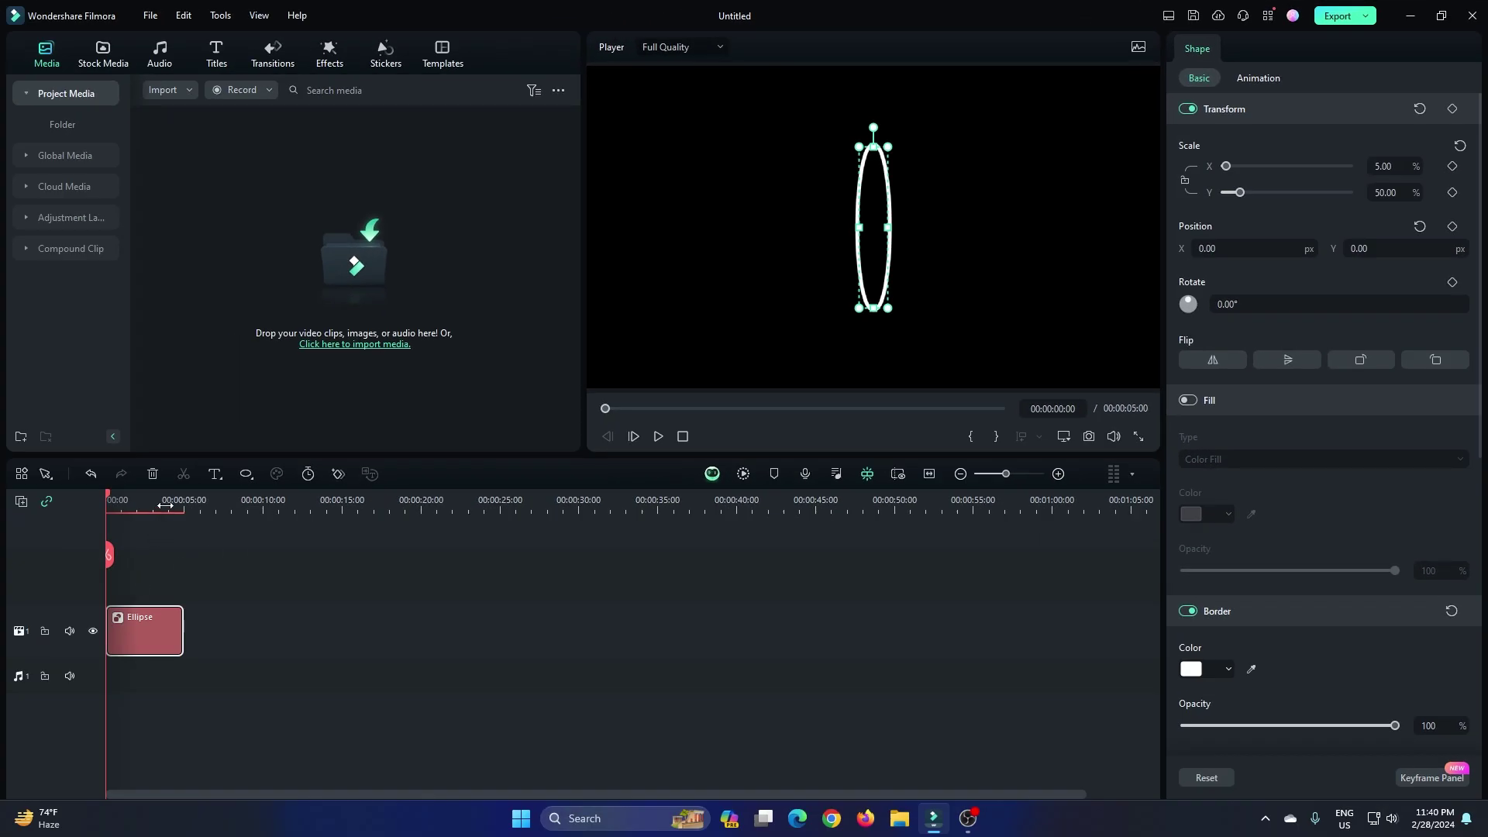
drag(165, 504, 342, 509)
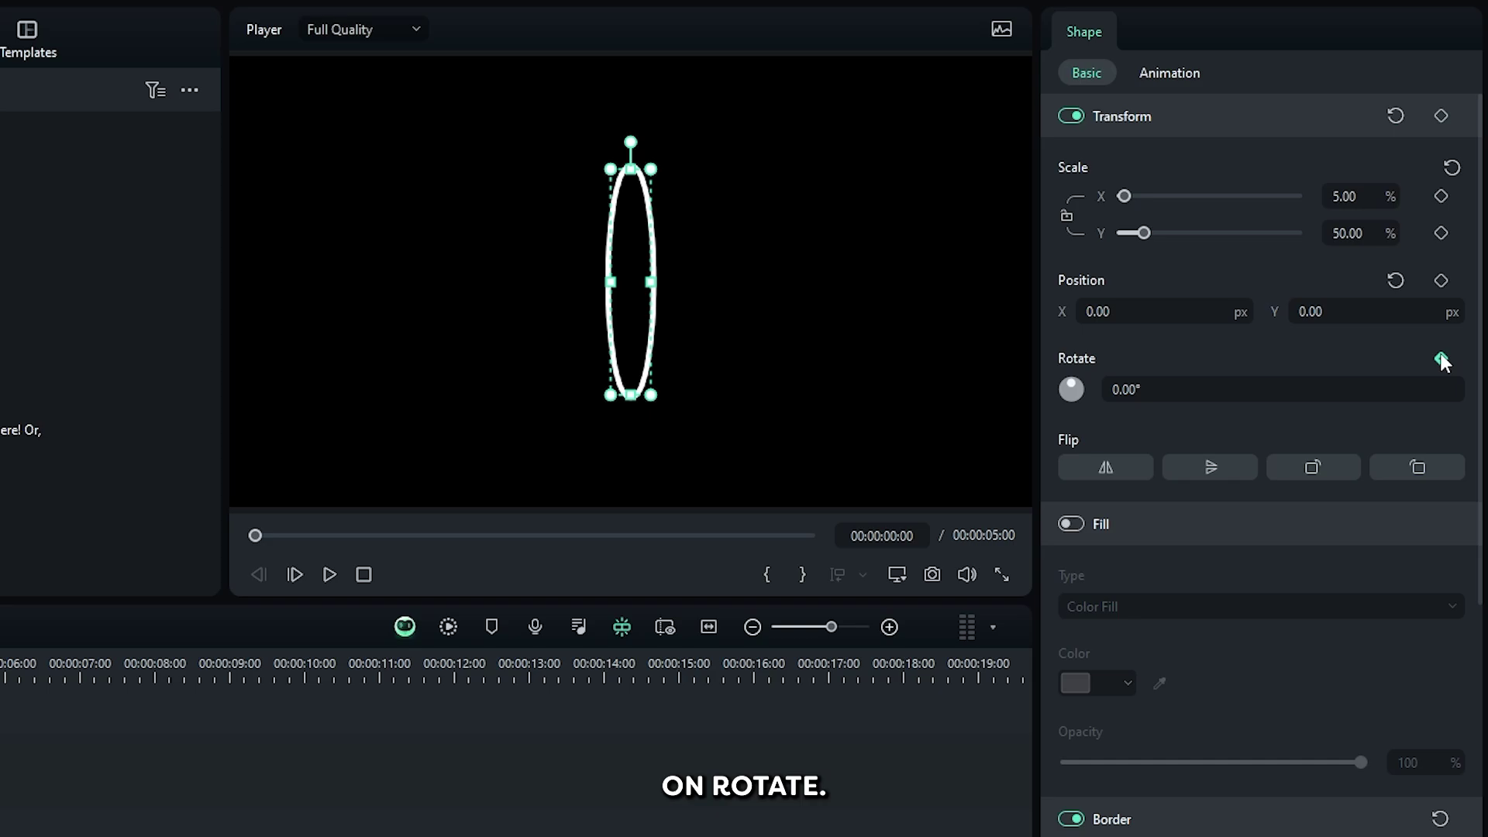
Step: Keyframe the ellipse rotation from 0° at the start to 182° at the end, then preview
click(1440, 359)
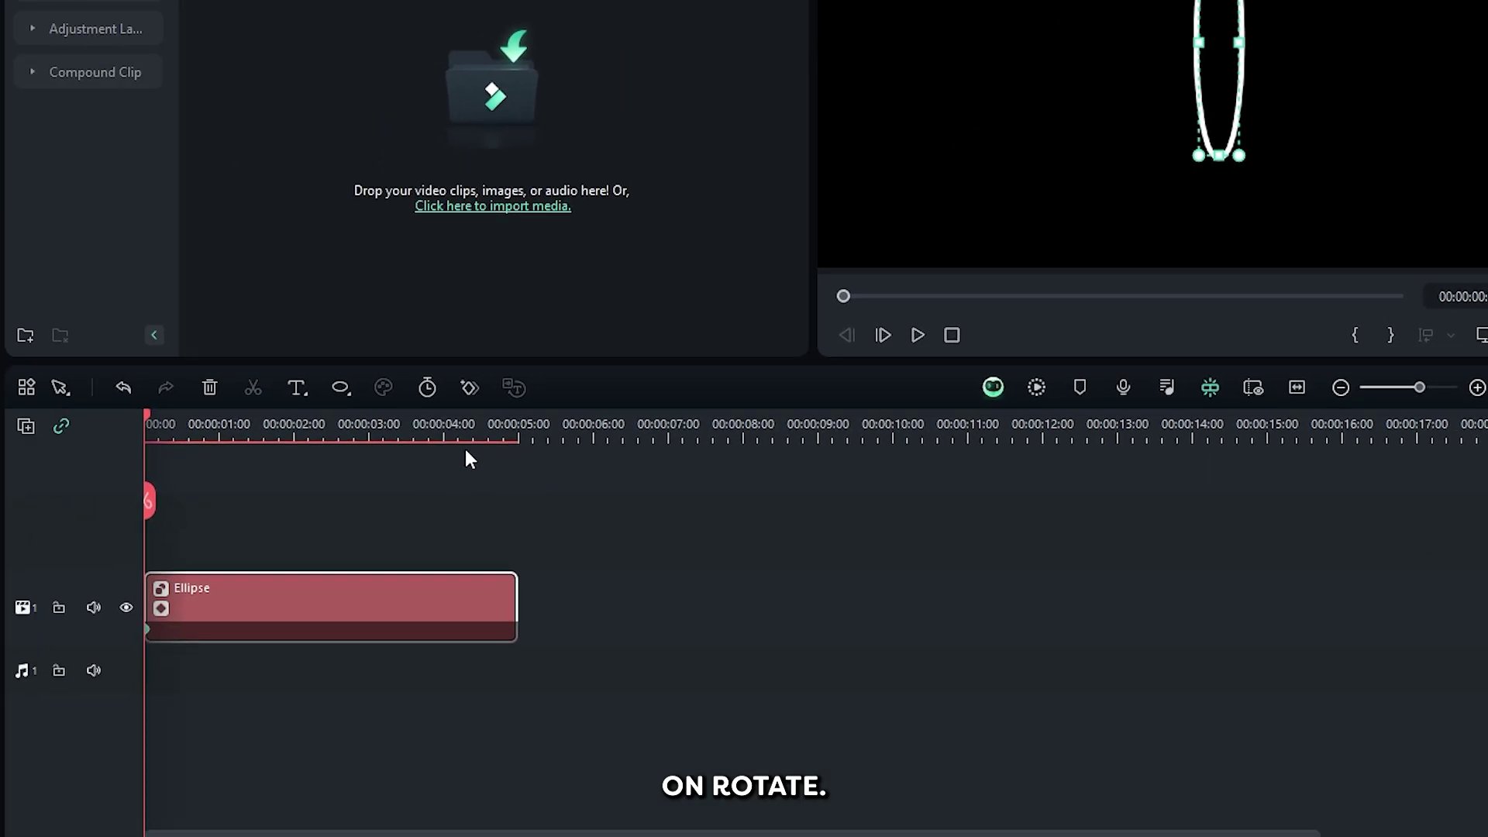
click(473, 426)
drag(472, 425, 514, 423)
click(1134, 384)
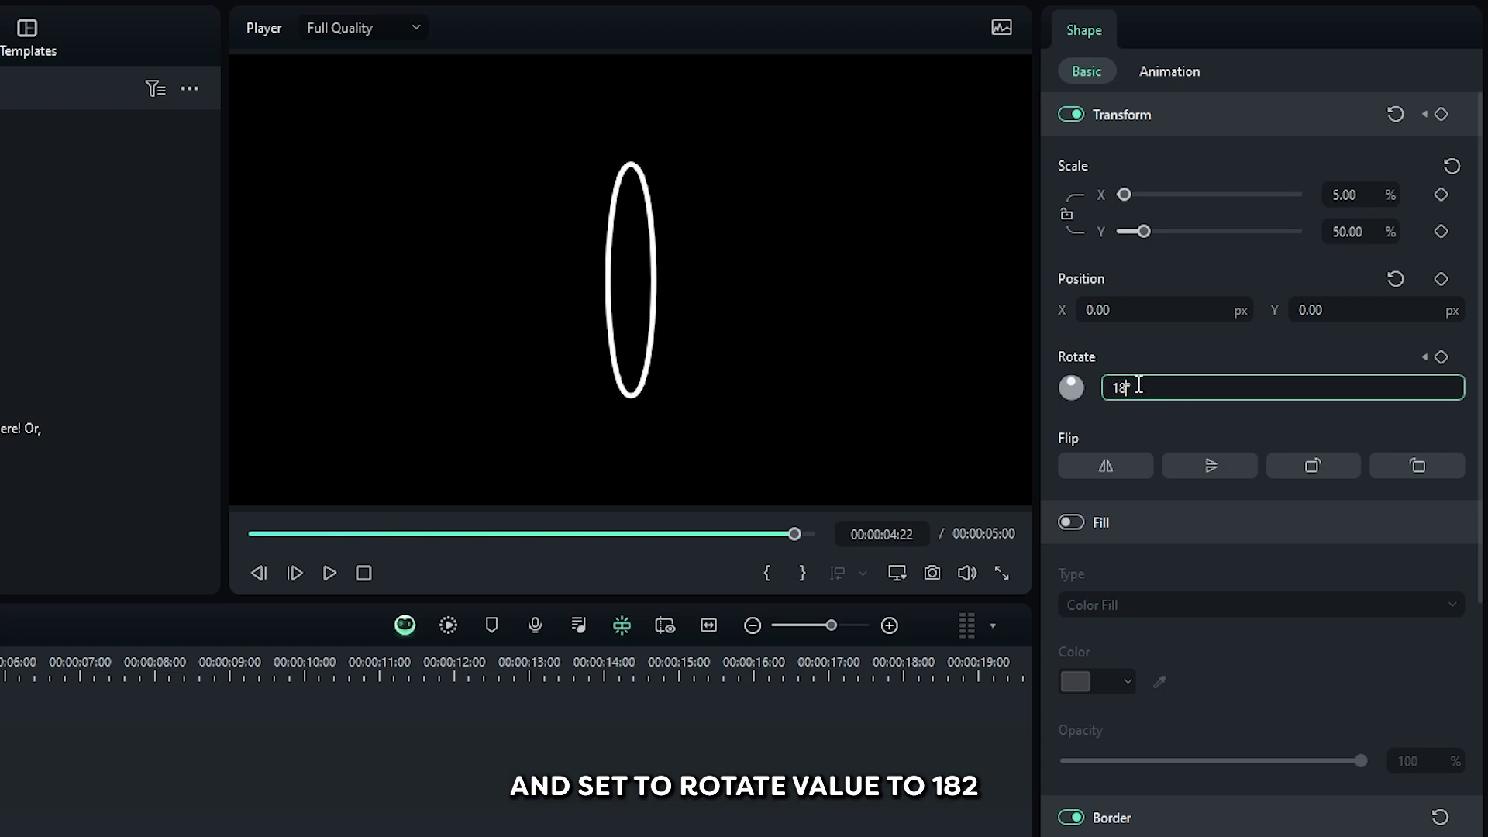
text(.00°)
key(Return)
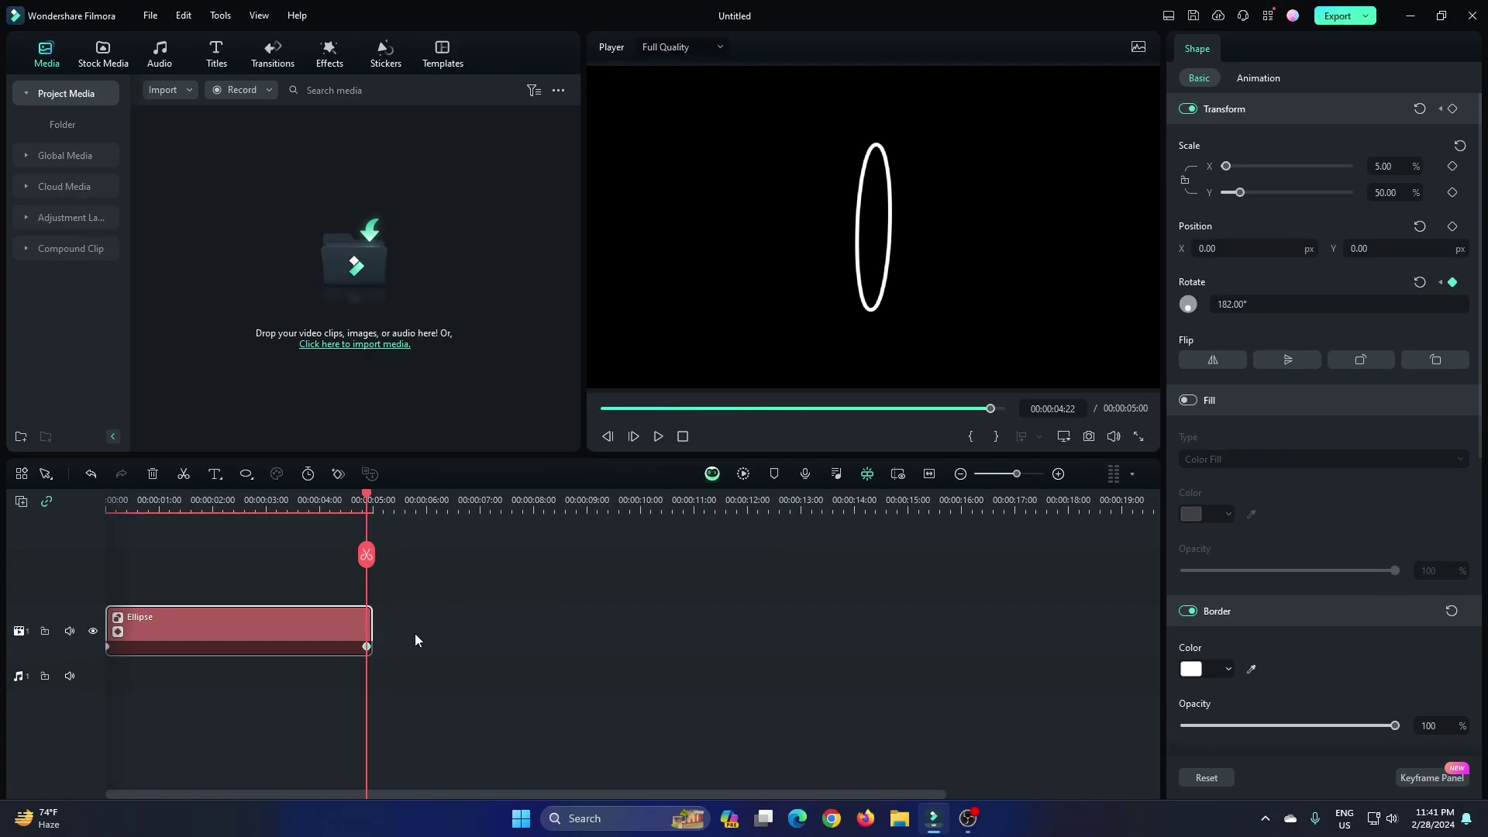
click(595, 409)
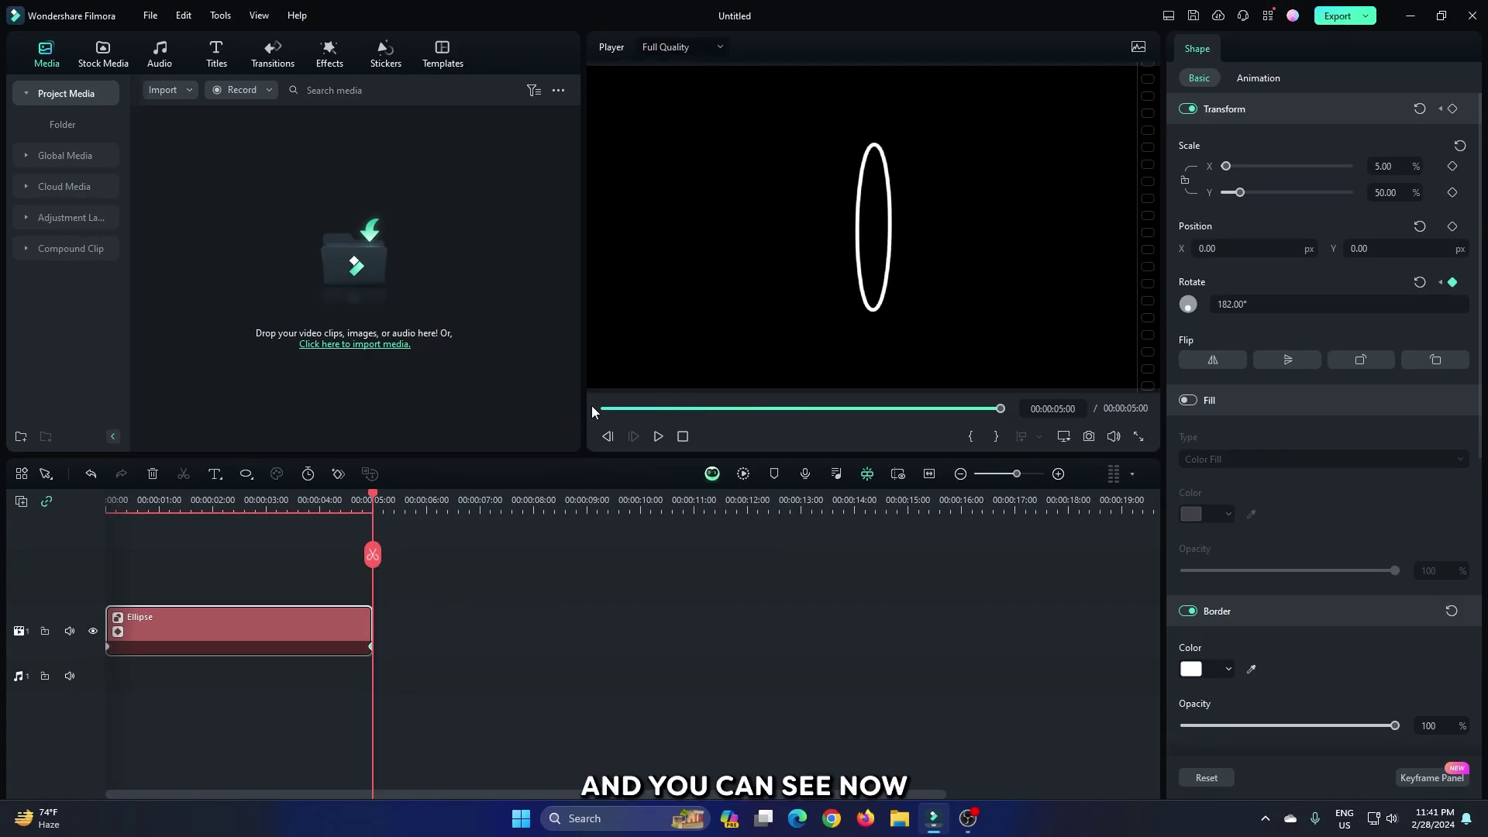
key(space)
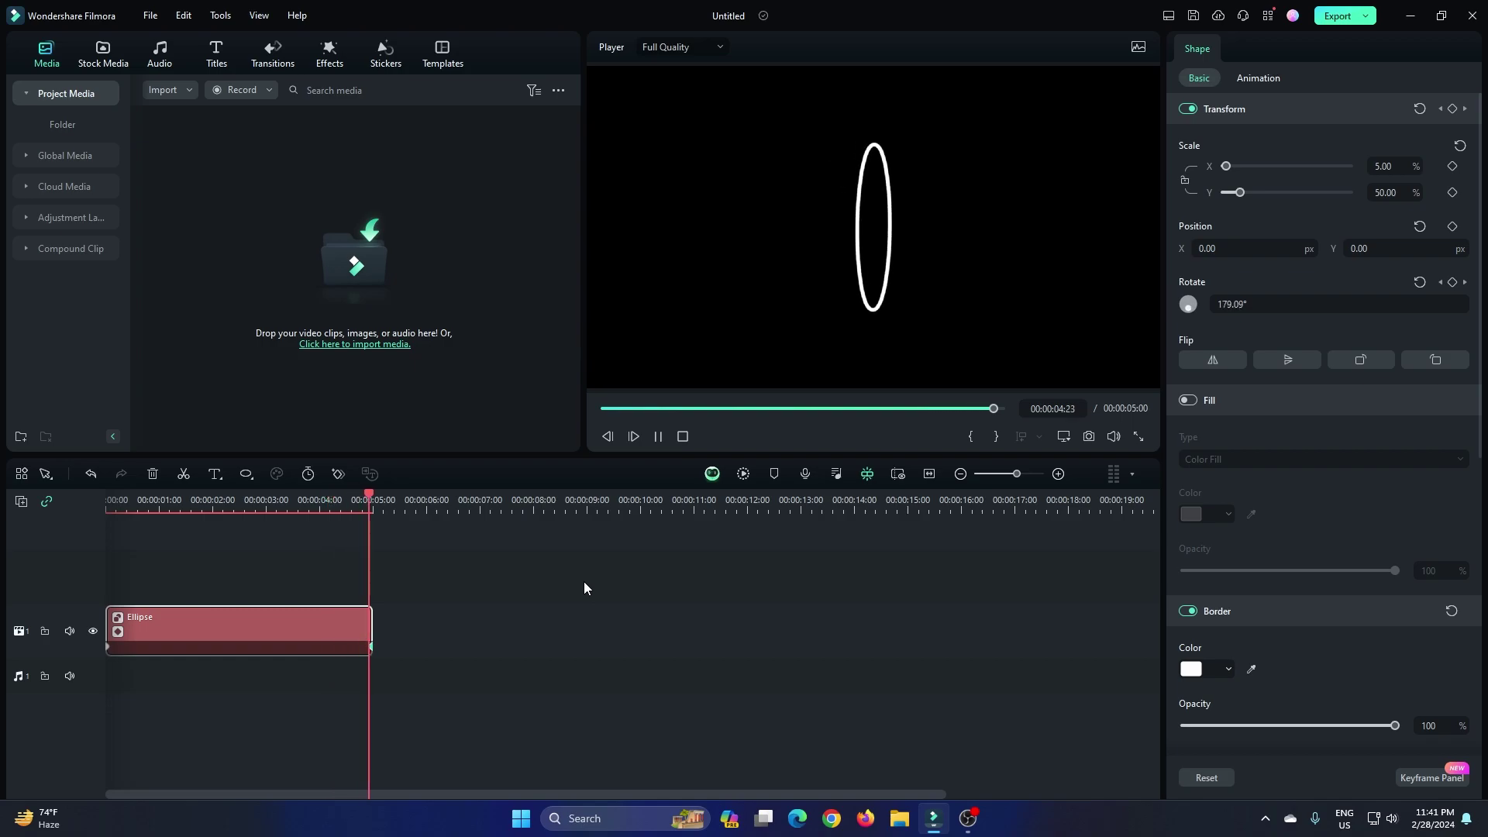
Step: Pack the ellipse clip into a compound clip named 1
right_click(207, 629)
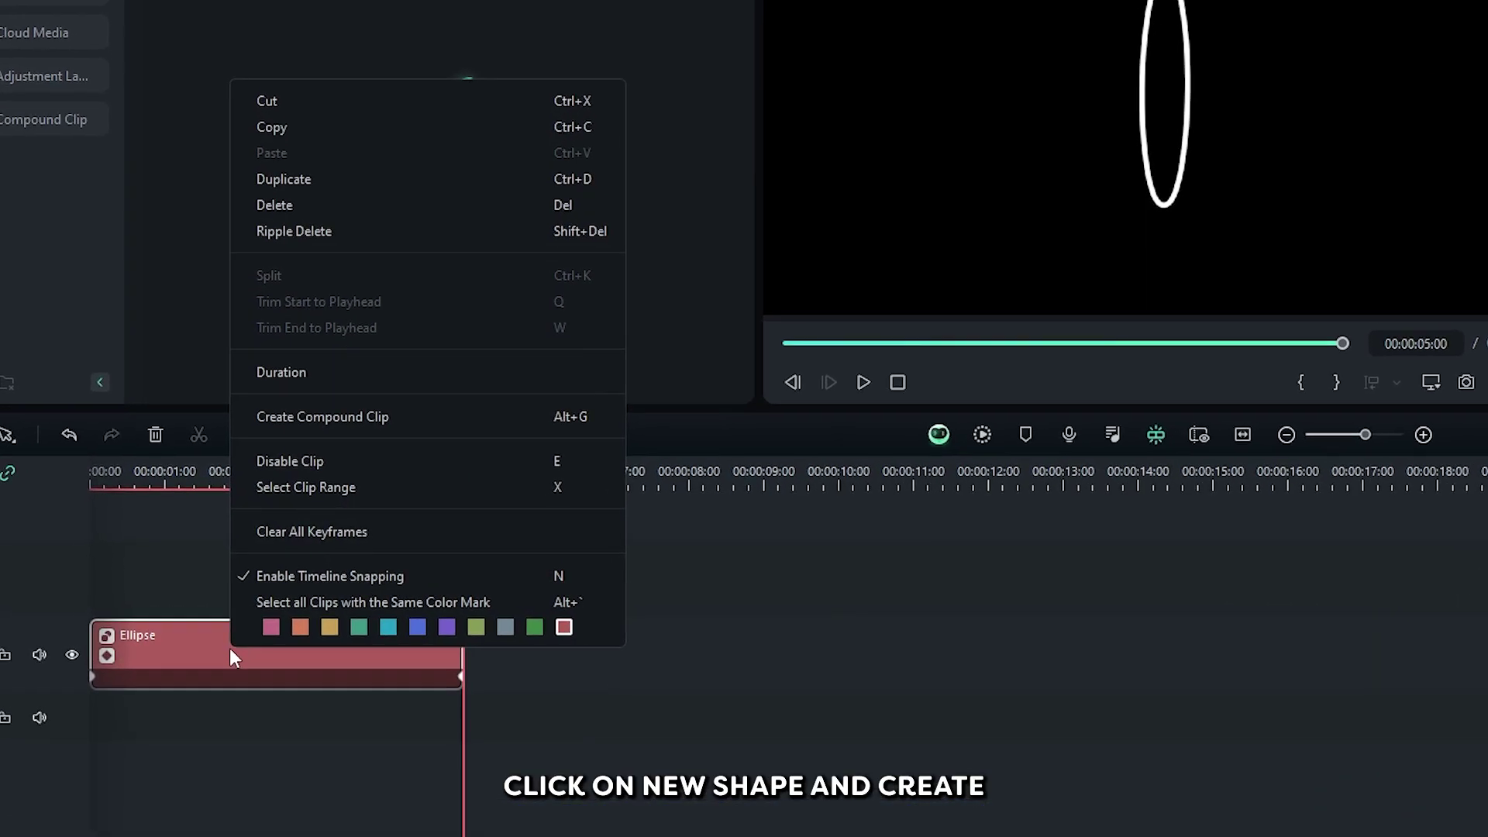
click(356, 417)
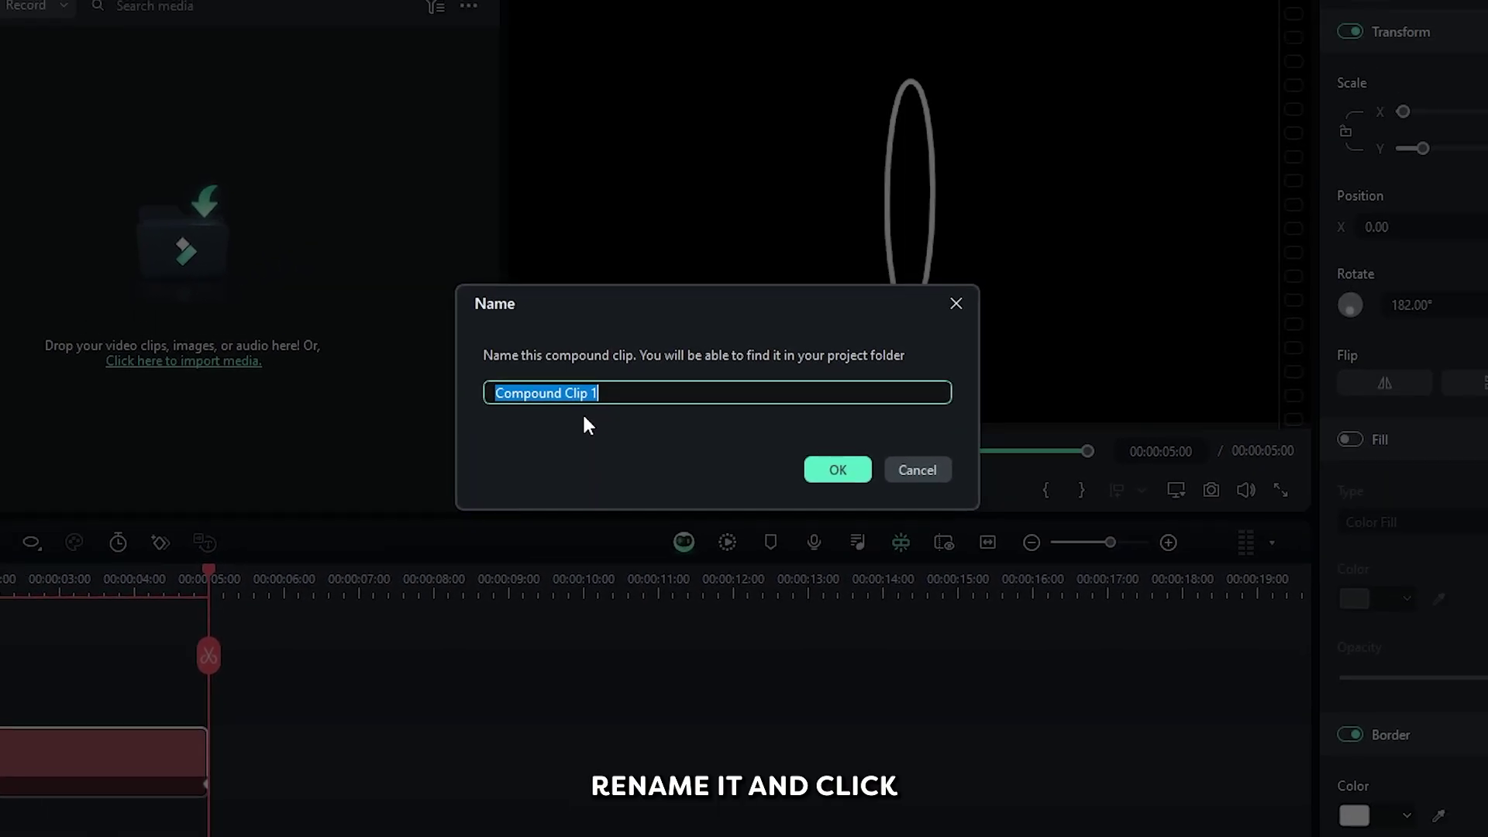
key(BackSpace)
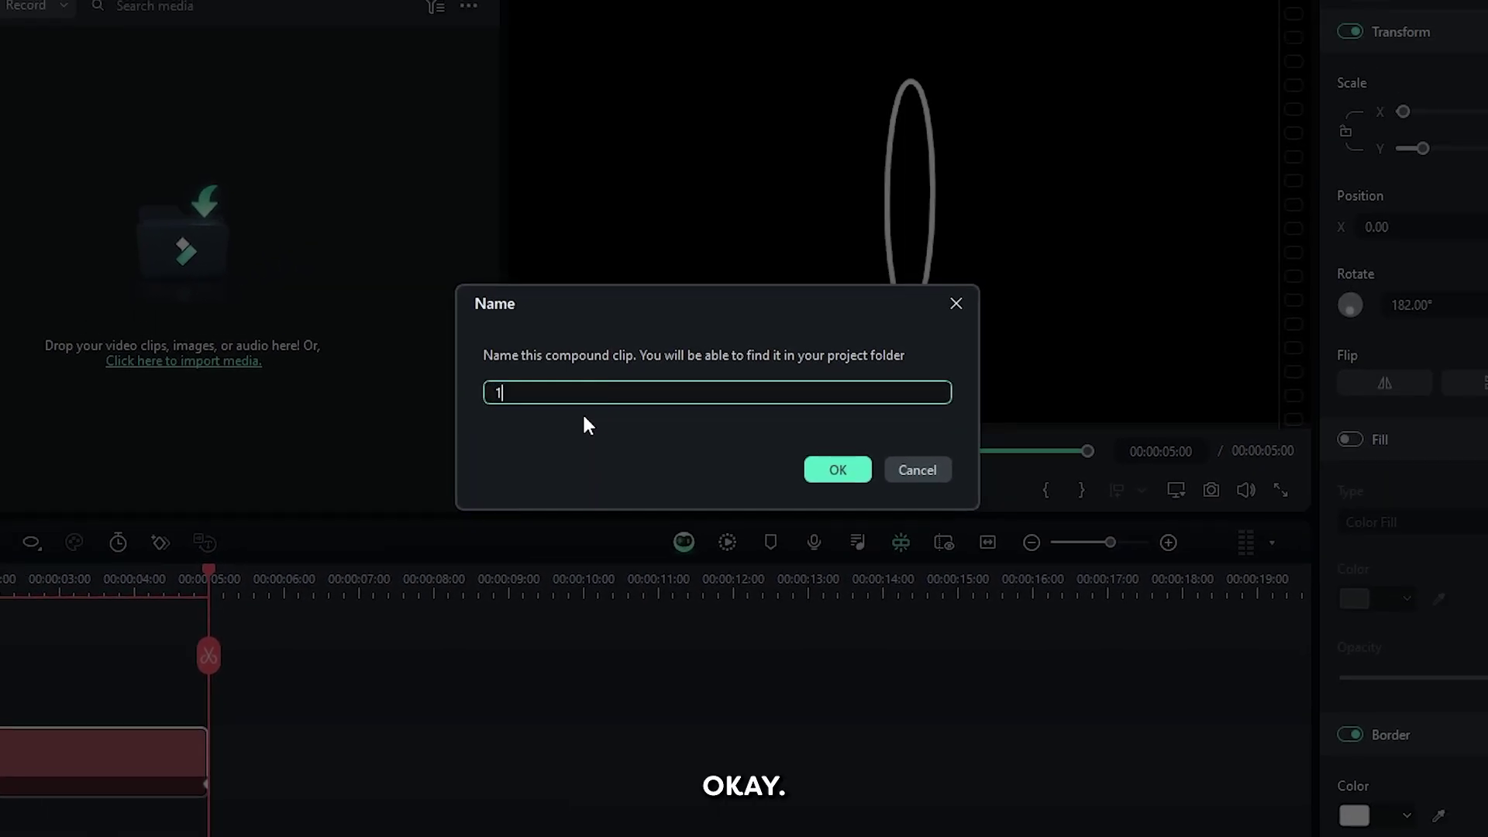
click(866, 467)
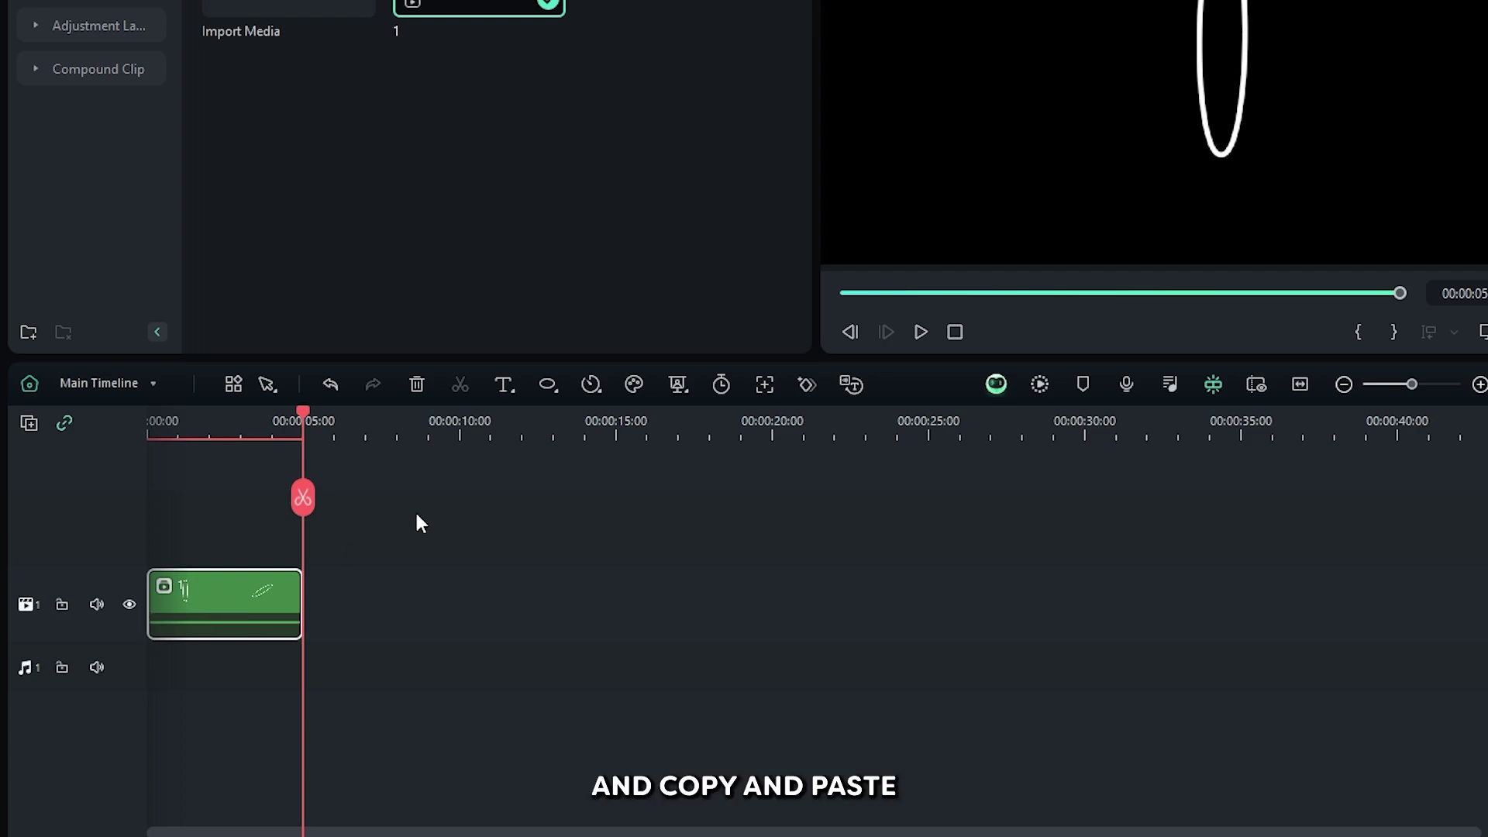
Step: Paste more copies of compound clip 1 onto the timeline
key(ctrl+v)
key(ctrl+v)
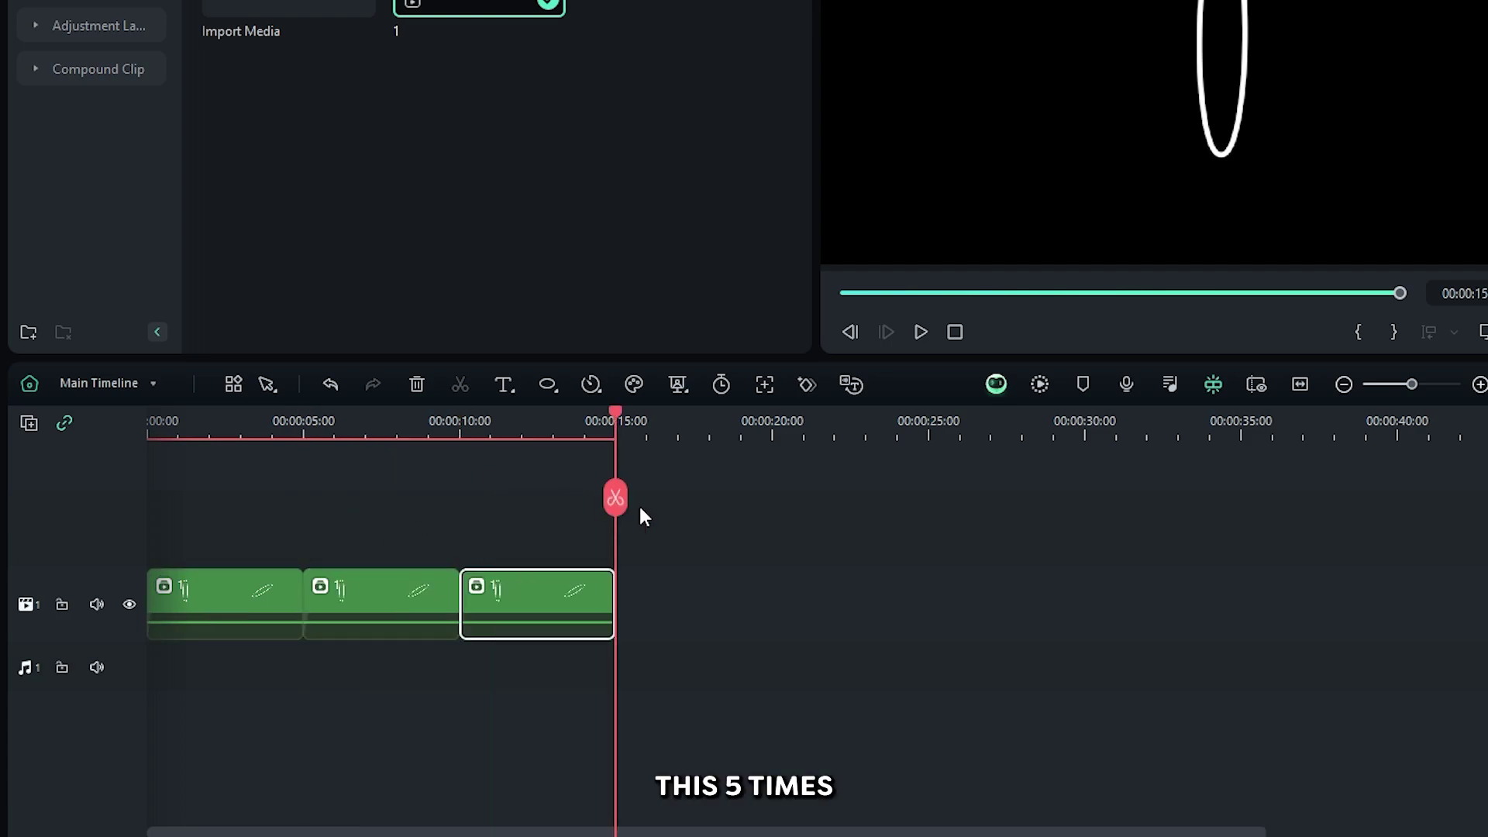
key(ctrl+v)
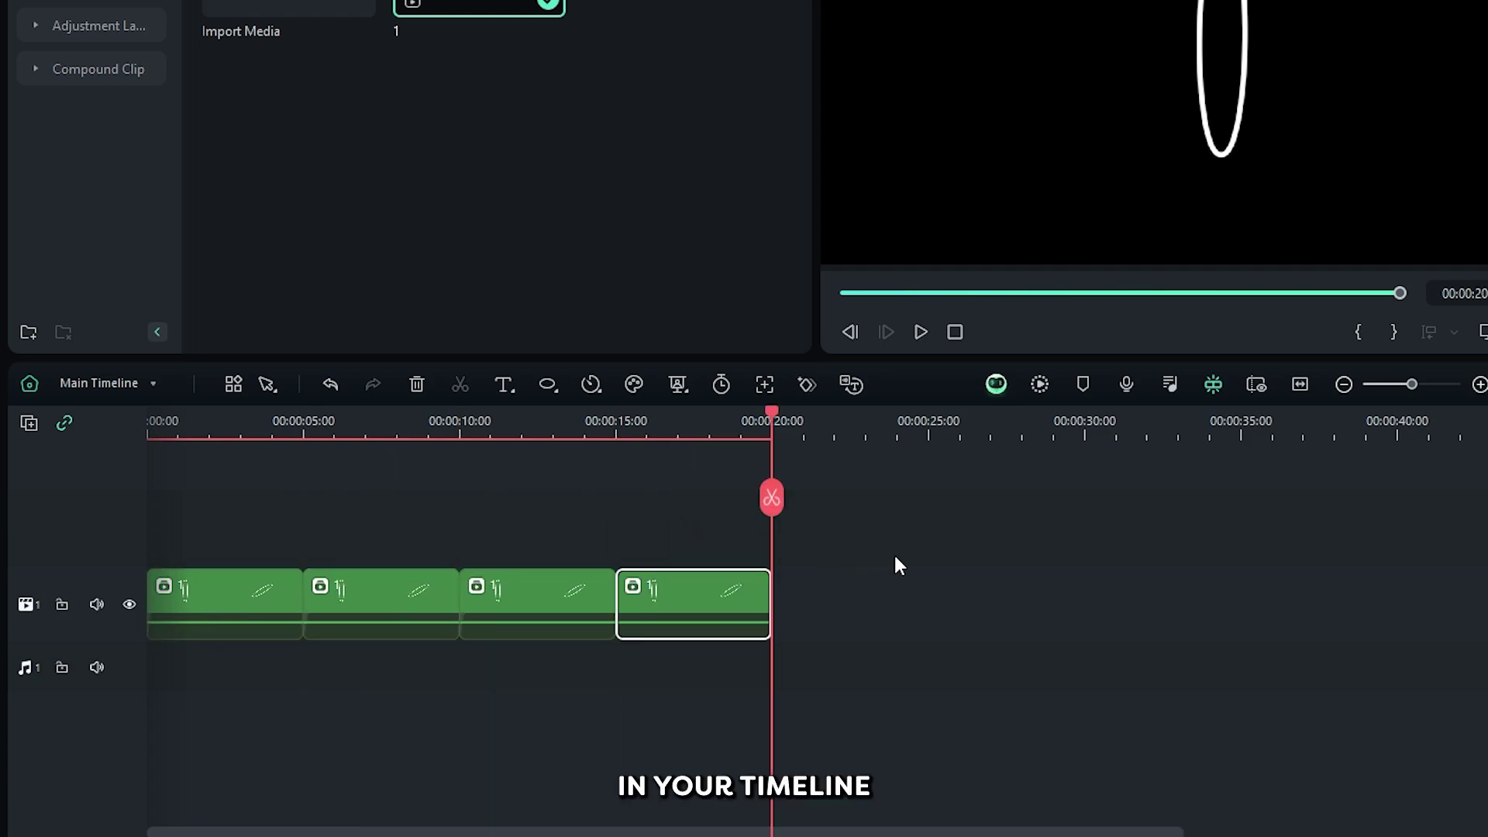
key(ctrl+v)
key(ctrl+v)
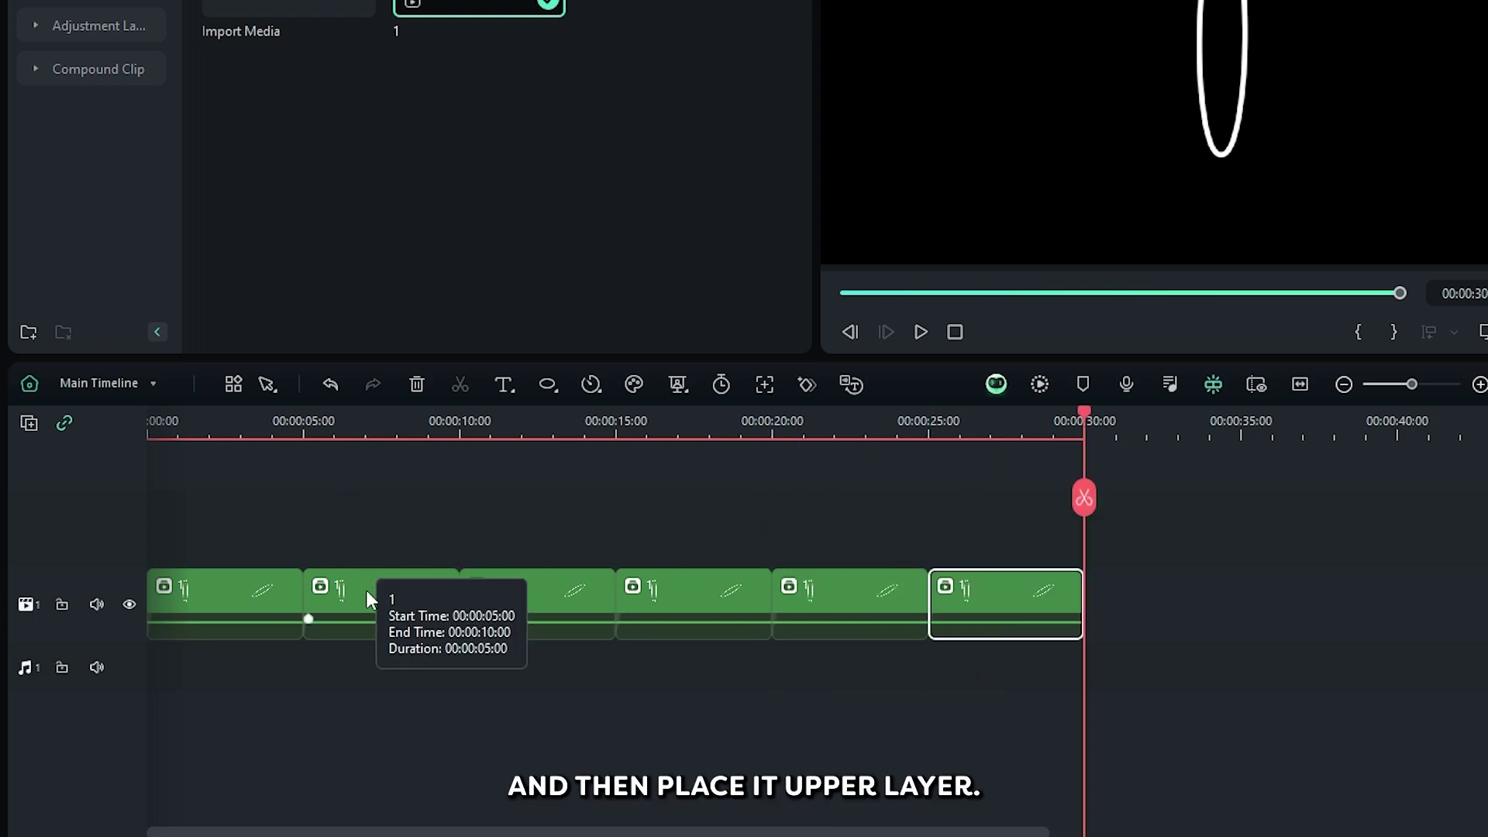
Step: Move five ellipse clips onto their own tracks, all starting at 0:00
drag(369, 595, 260, 570)
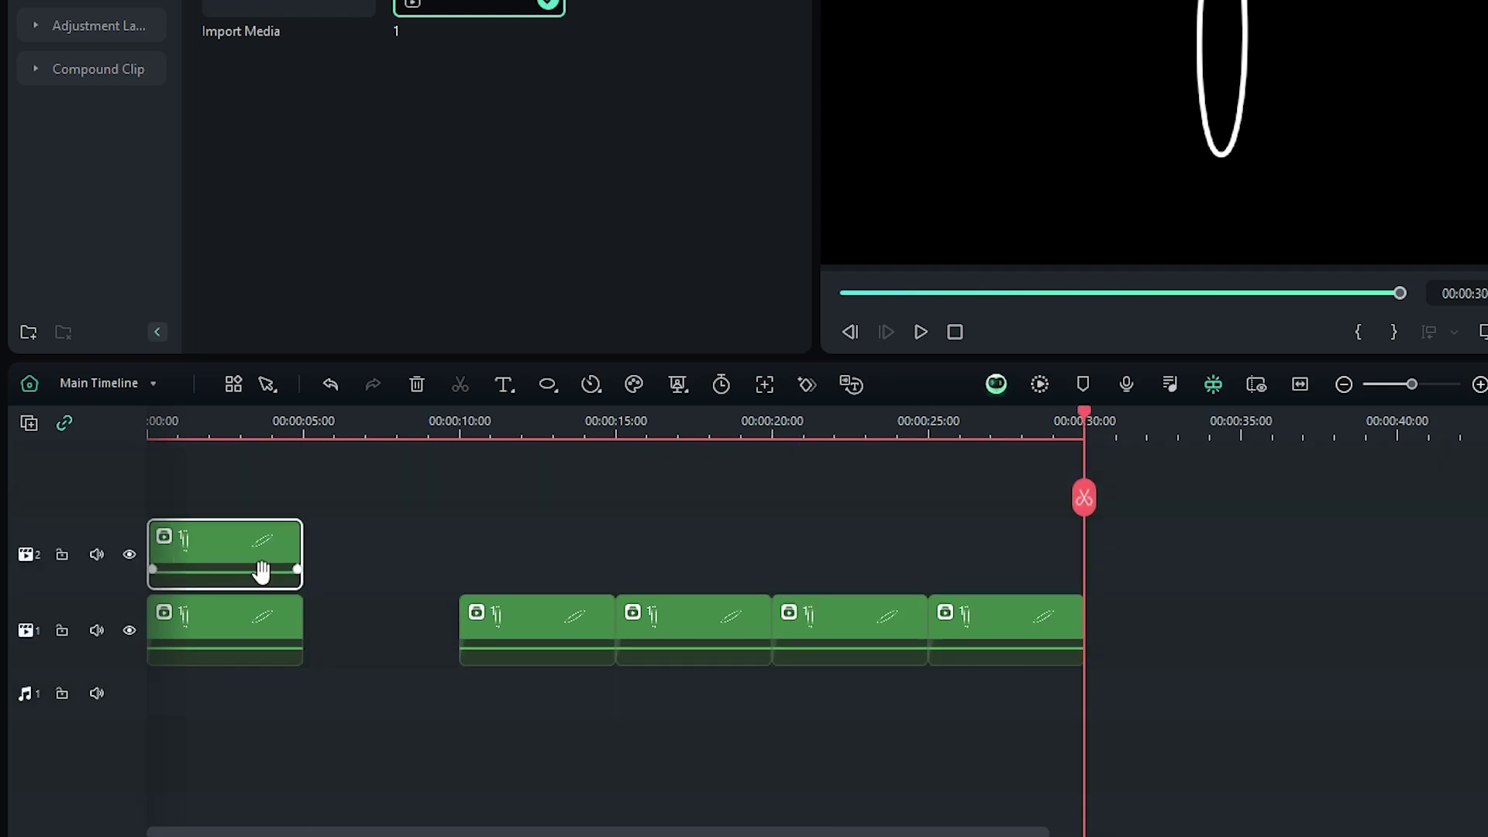
drag(532, 626, 199, 484)
drag(674, 628, 221, 555)
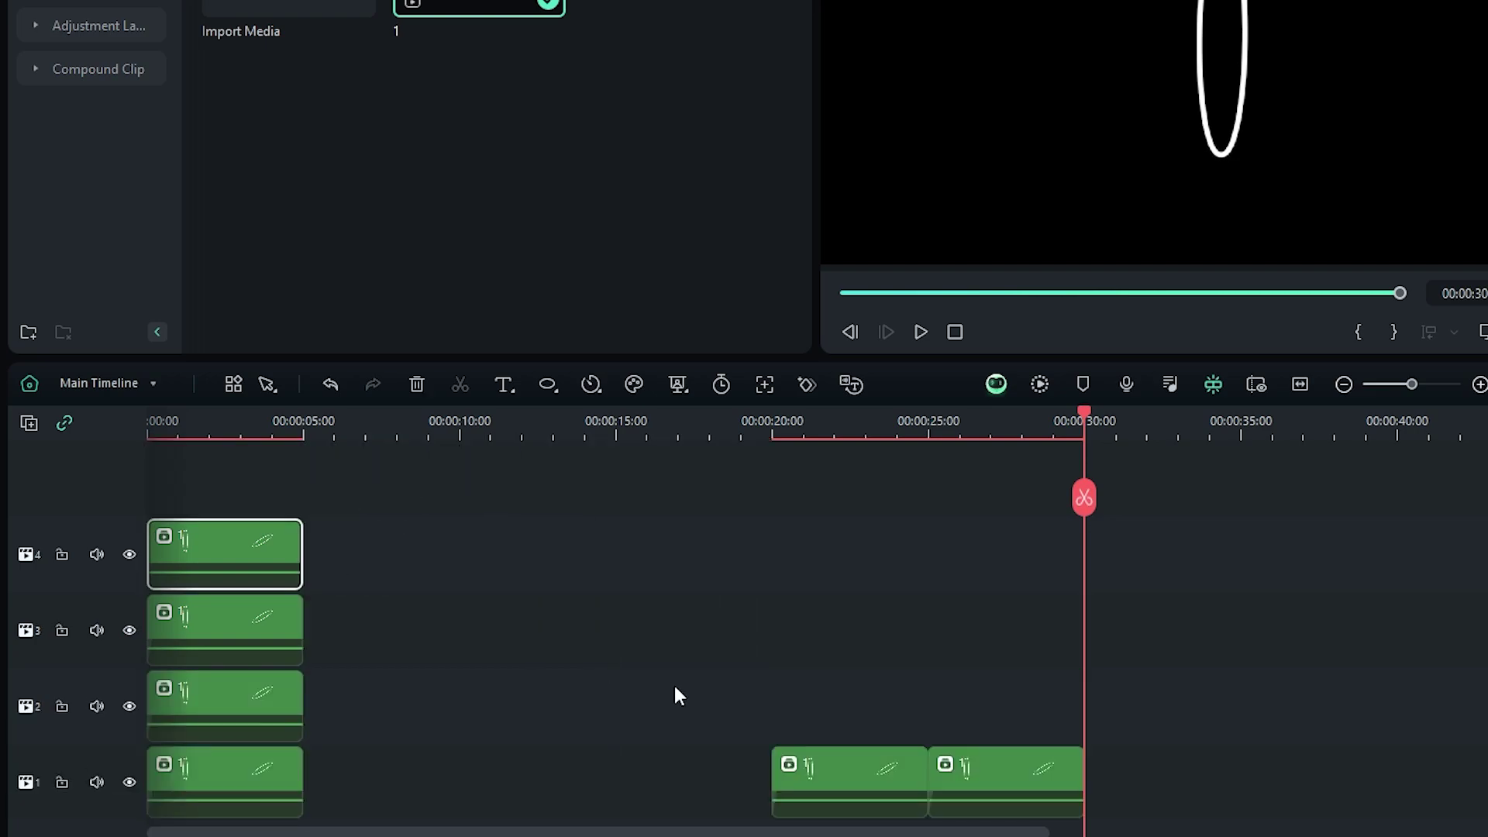
drag(802, 773, 221, 494)
drag(976, 808, 208, 466)
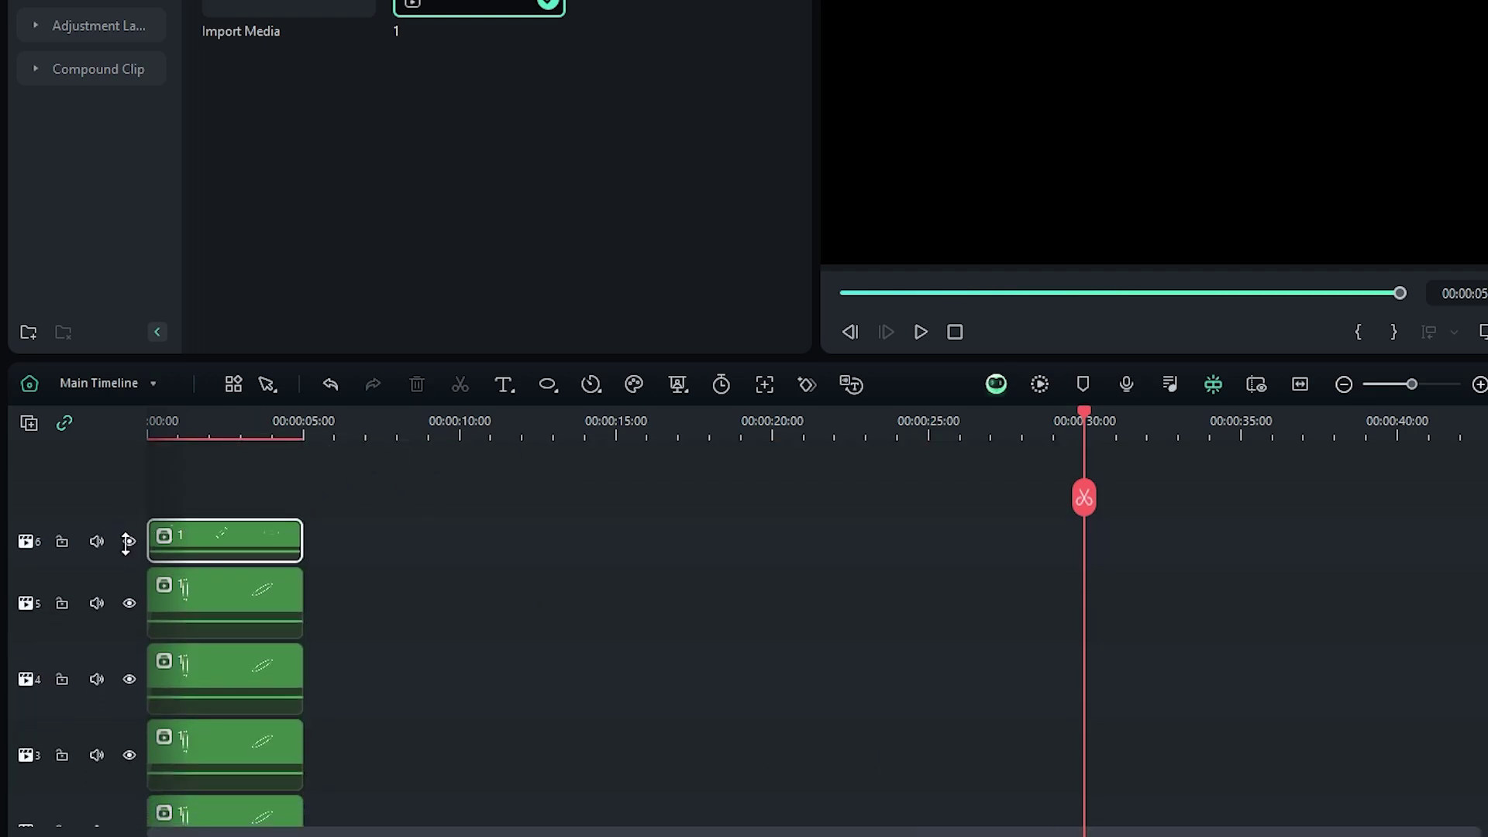
Step: Shrink tracks 3–5 so all layers fit and return the playhead to the start
drag(125, 637, 110, 604)
drag(107, 680, 105, 652)
drag(104, 732, 101, 707)
key(Home)
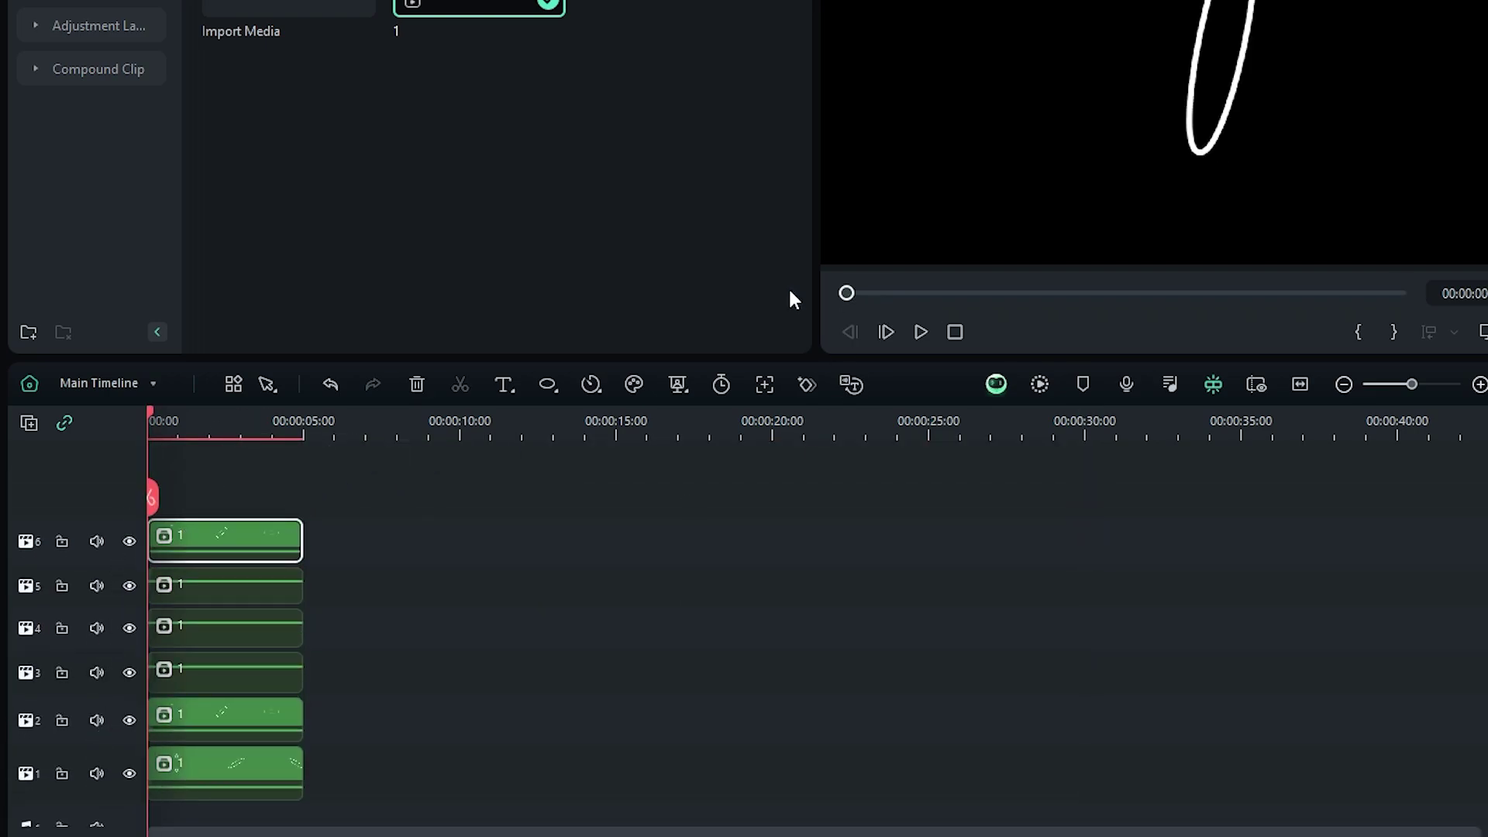
ctrl+scroll(379, 425, up, 3)
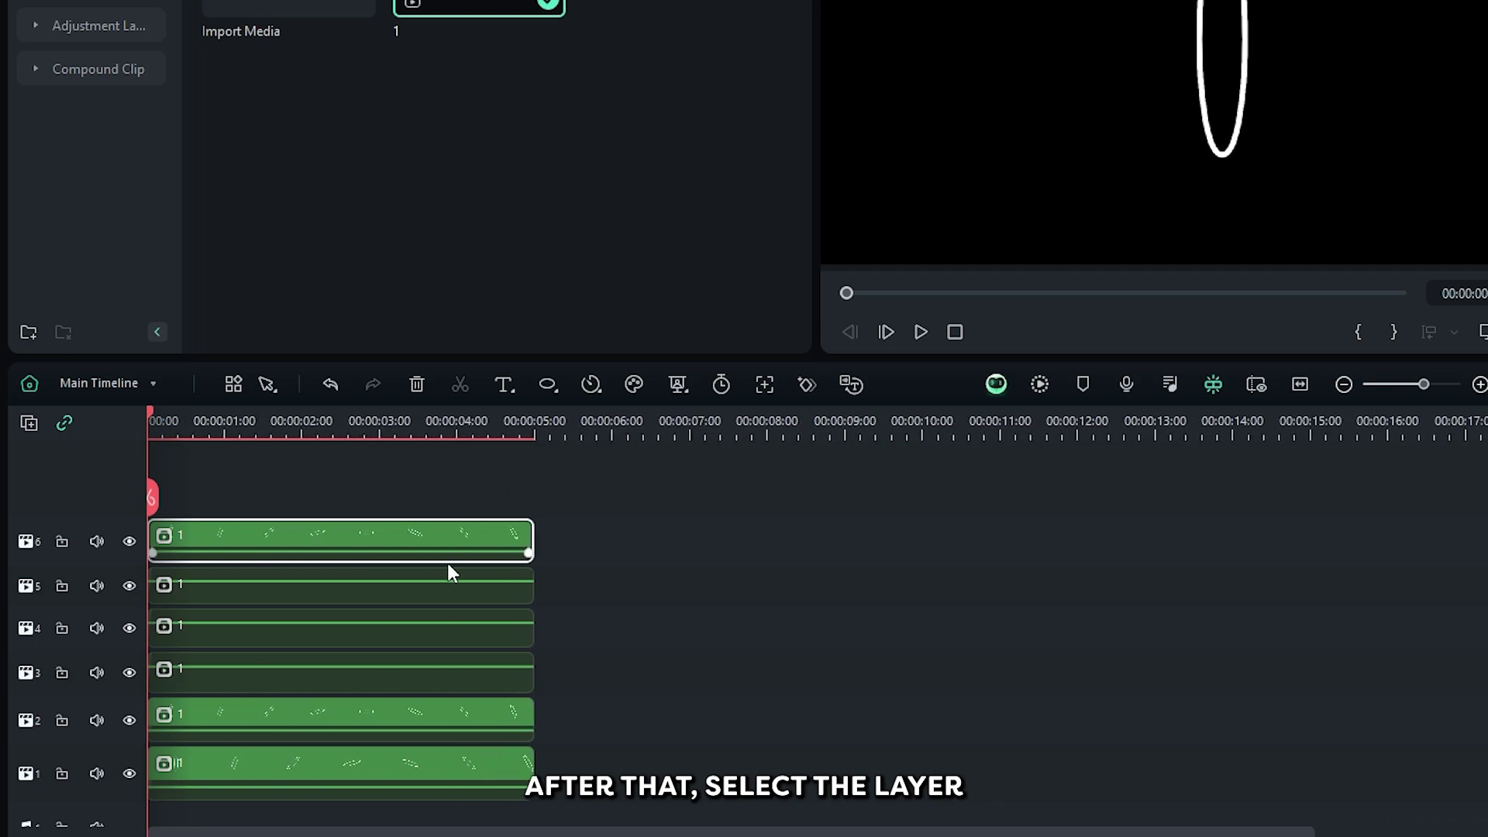
Step: Rotate the track 2 and track 3 ellipses to 30° and 60°
click(286, 716)
click(1128, 430)
double_click(1129, 429)
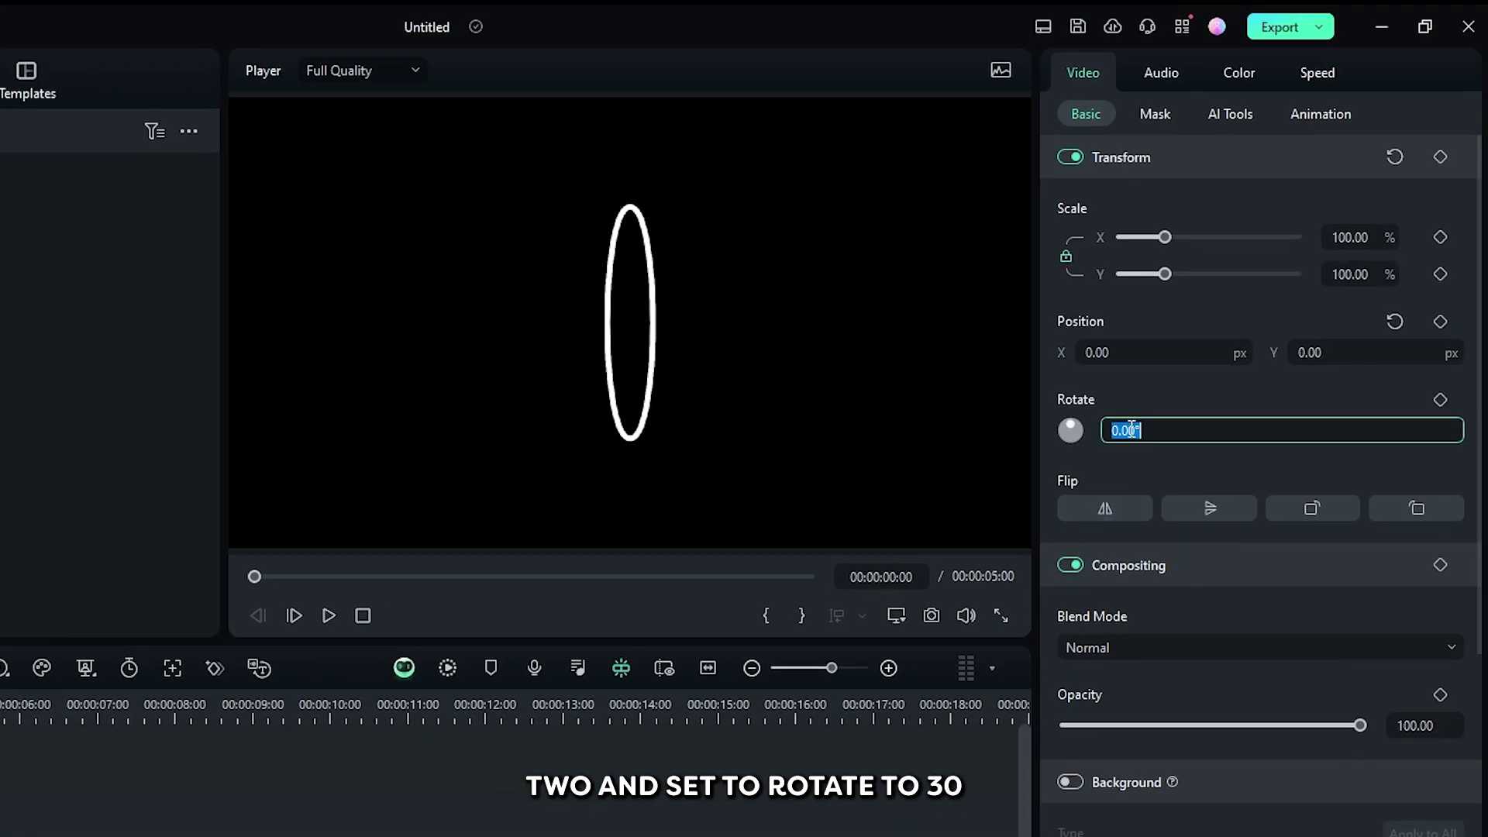
key(Return)
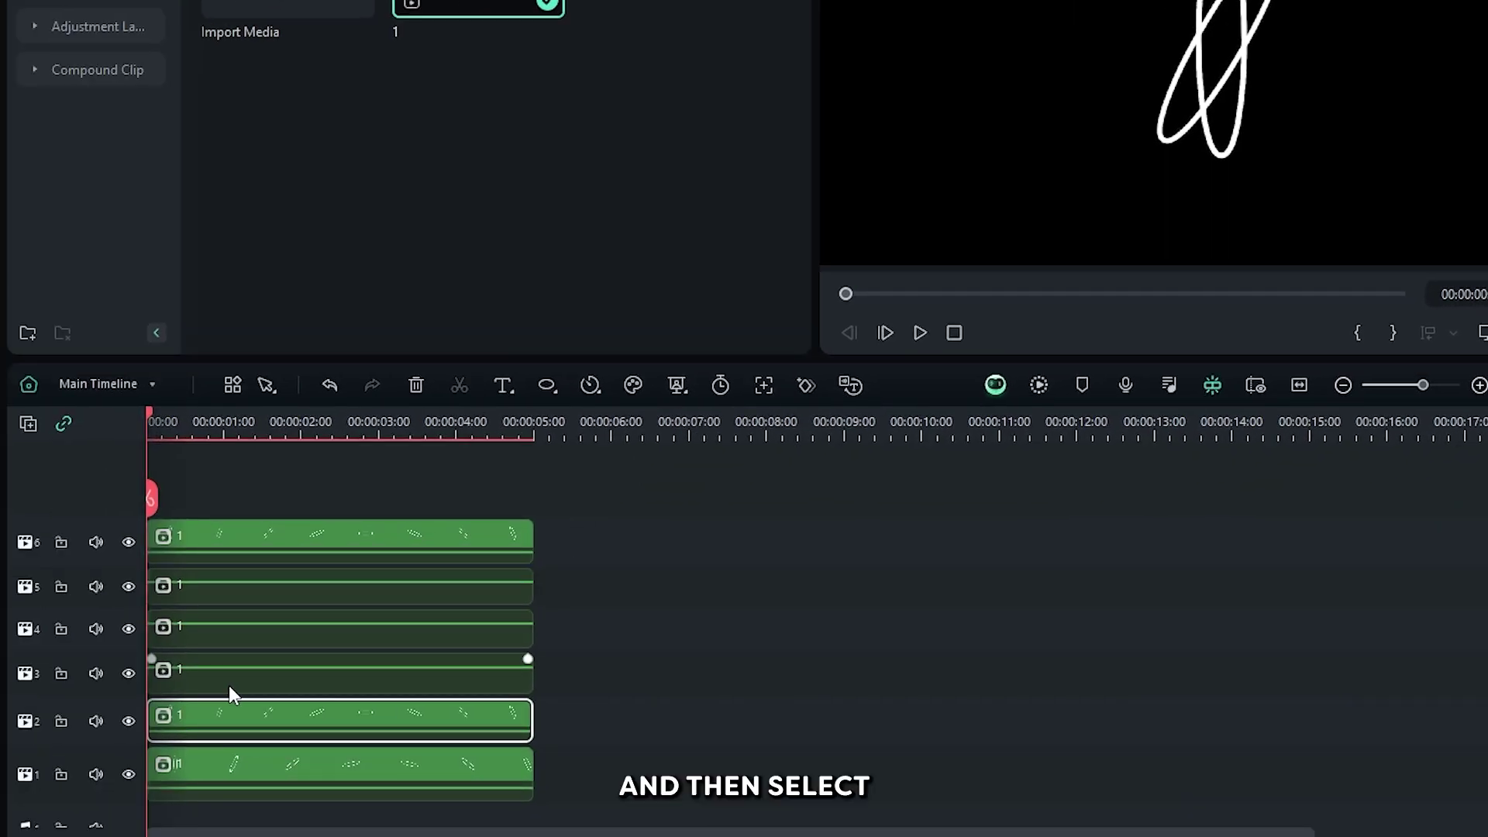
click(229, 694)
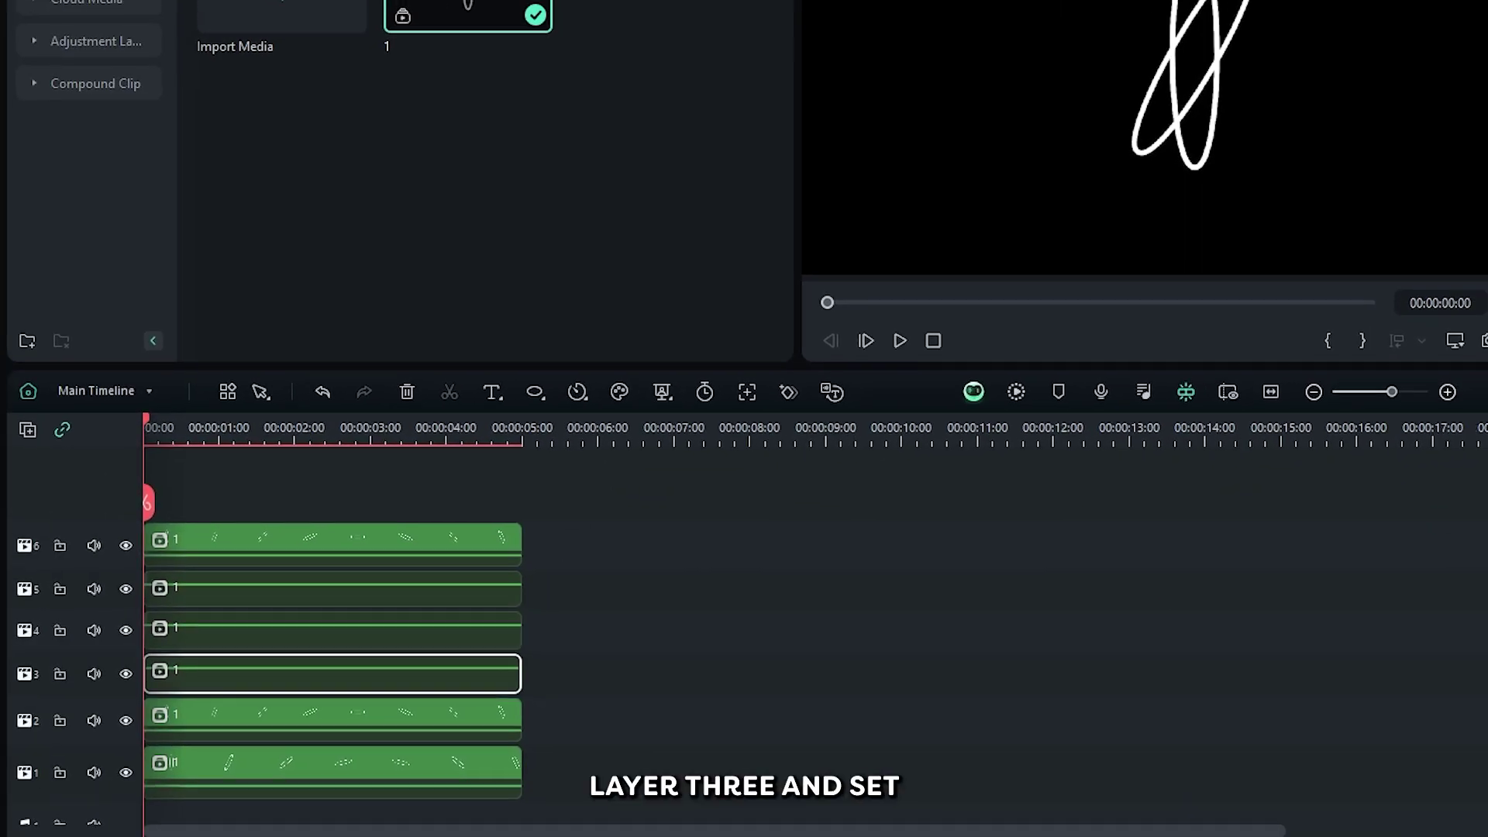
double_click(1236, 303)
text(60)
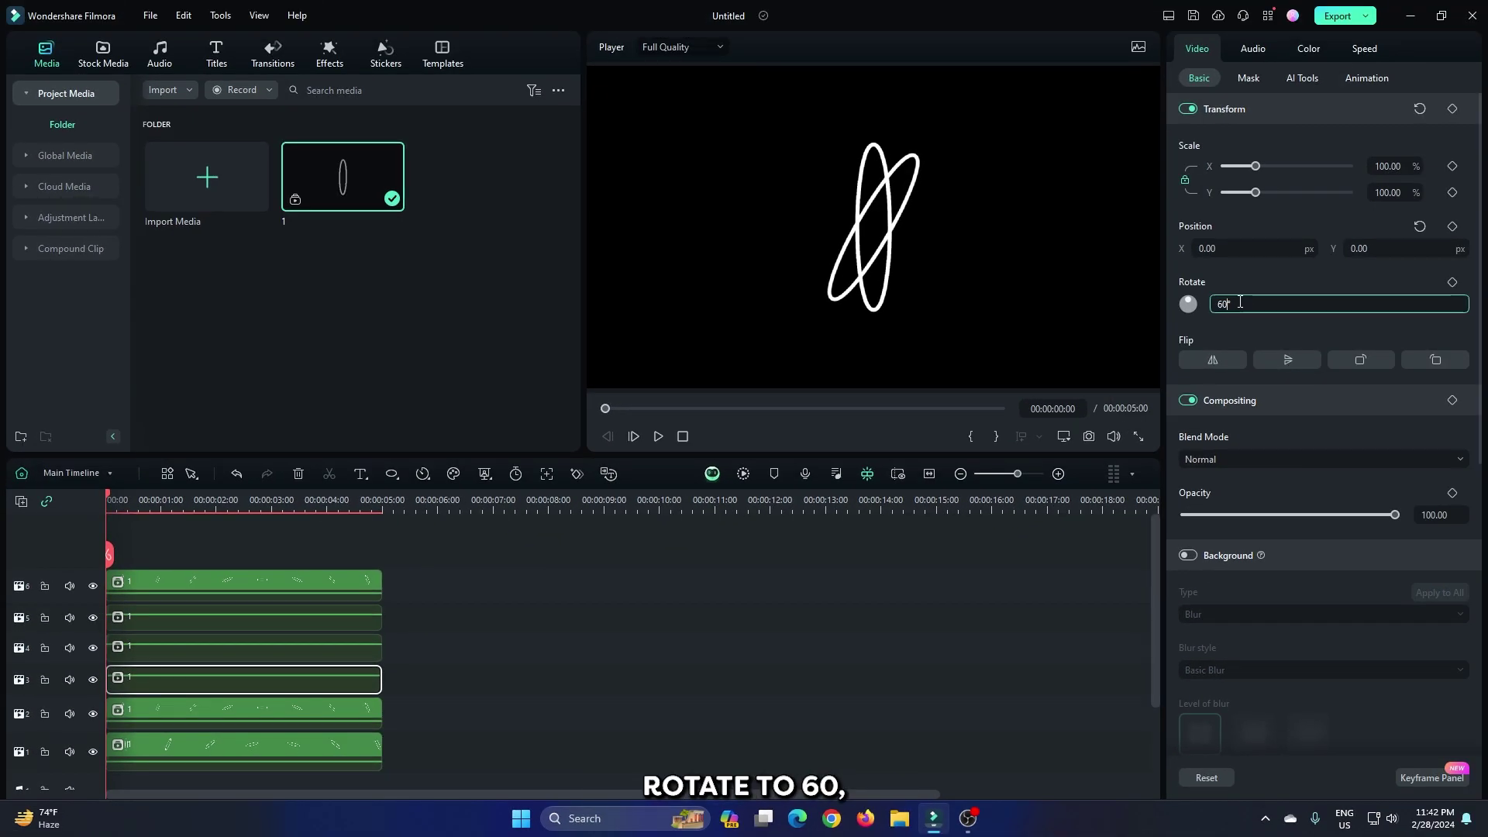
key(Return)
mouse_move(234, 586)
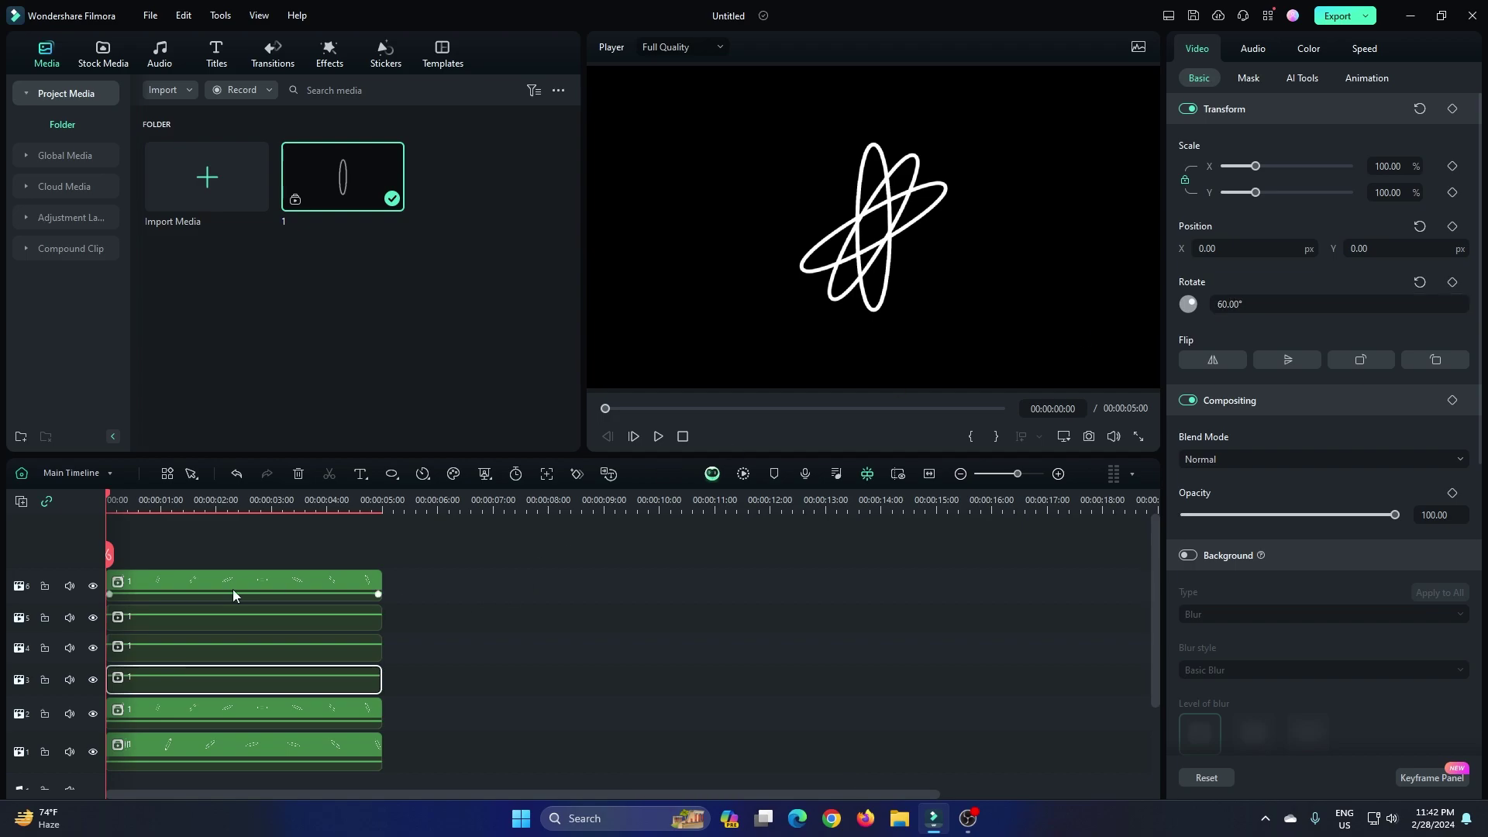
Step: Rotate the track 4 and track 5 ellipses to 90° and 120°
click(153, 659)
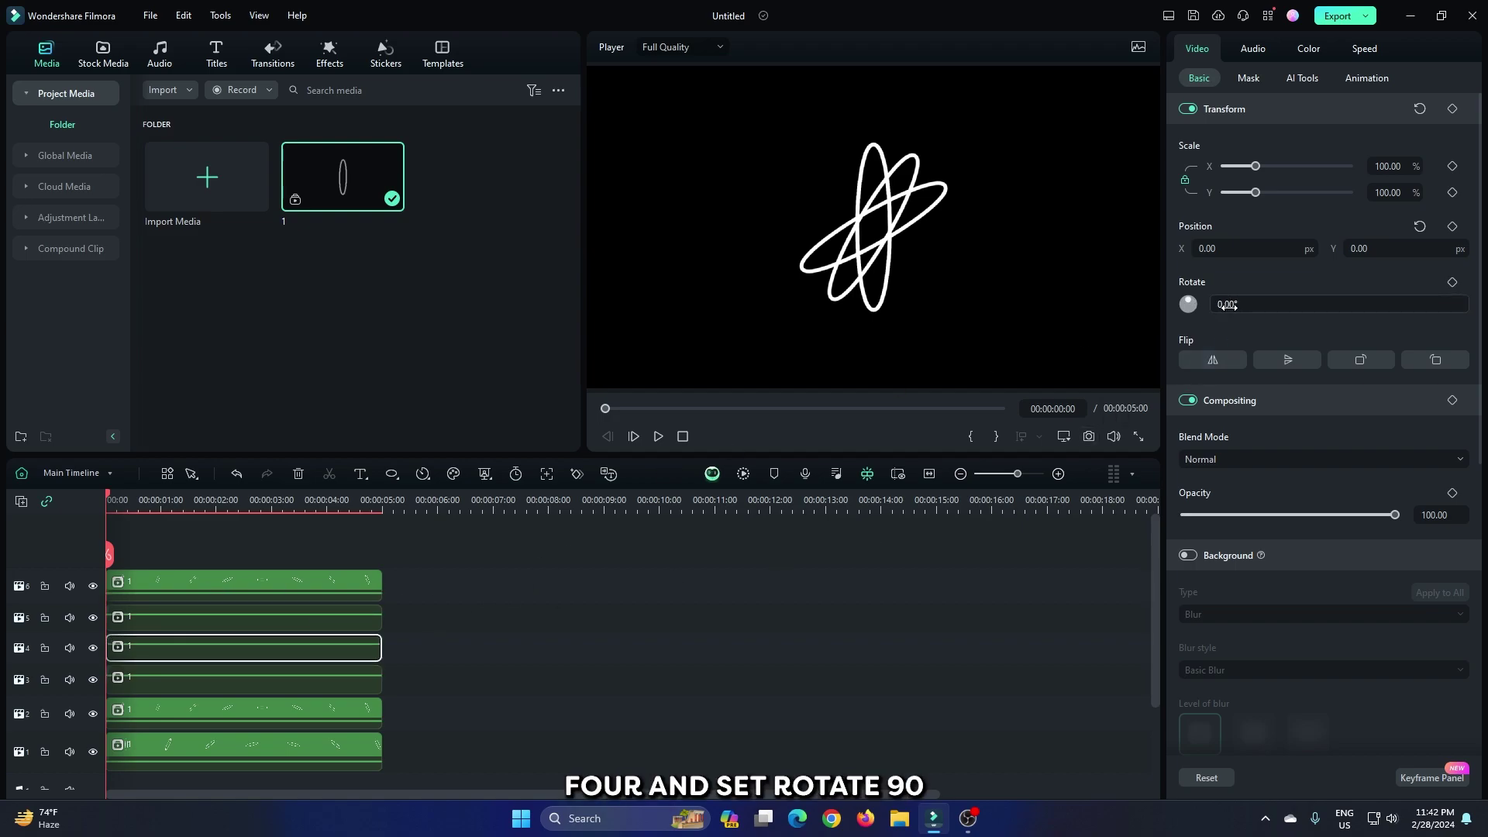
double_click(1230, 305)
text(90)
key(Return)
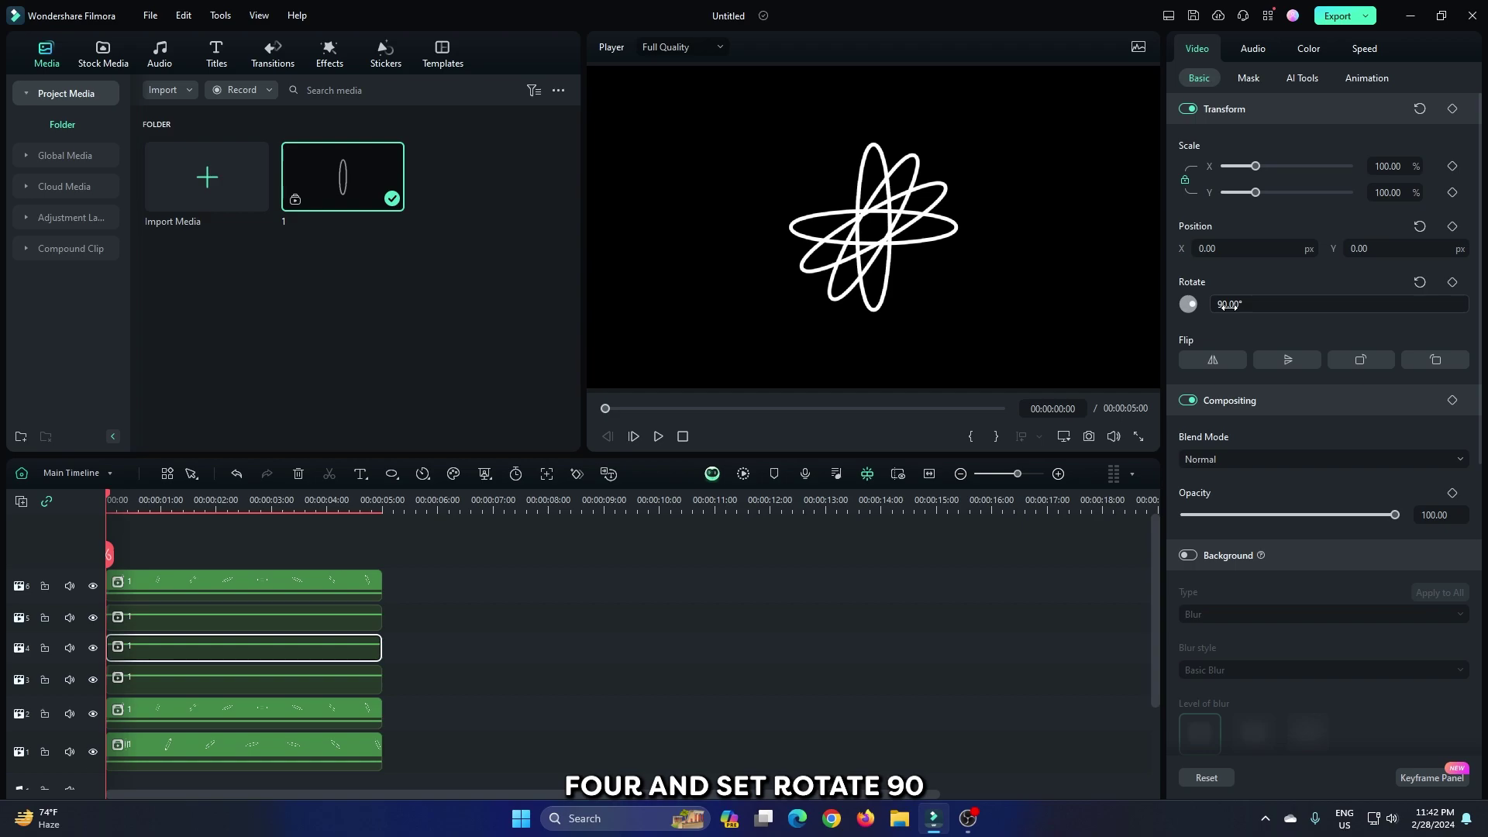
click(173, 615)
double_click(1228, 305)
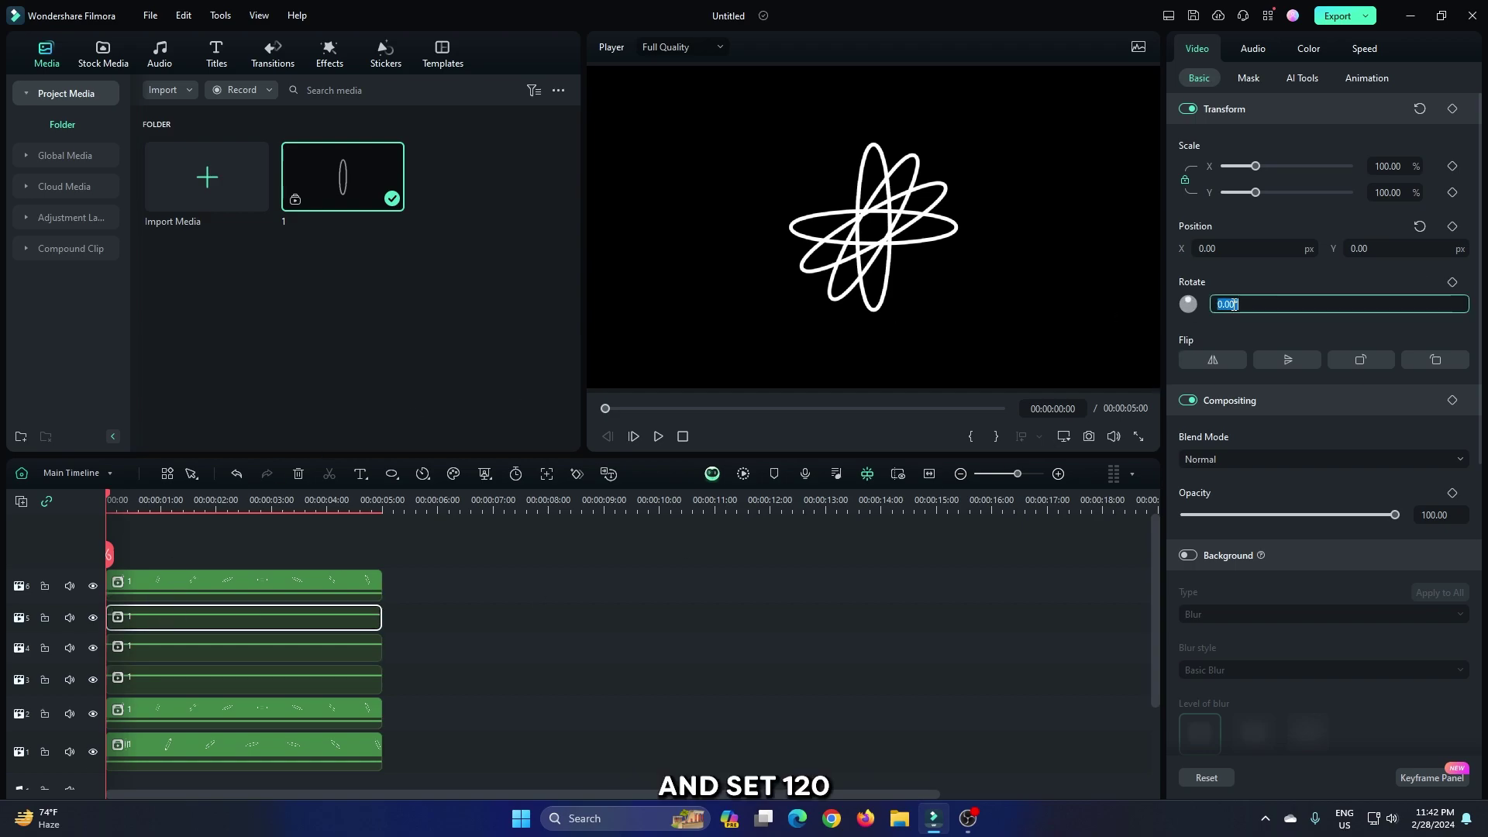
text(120)
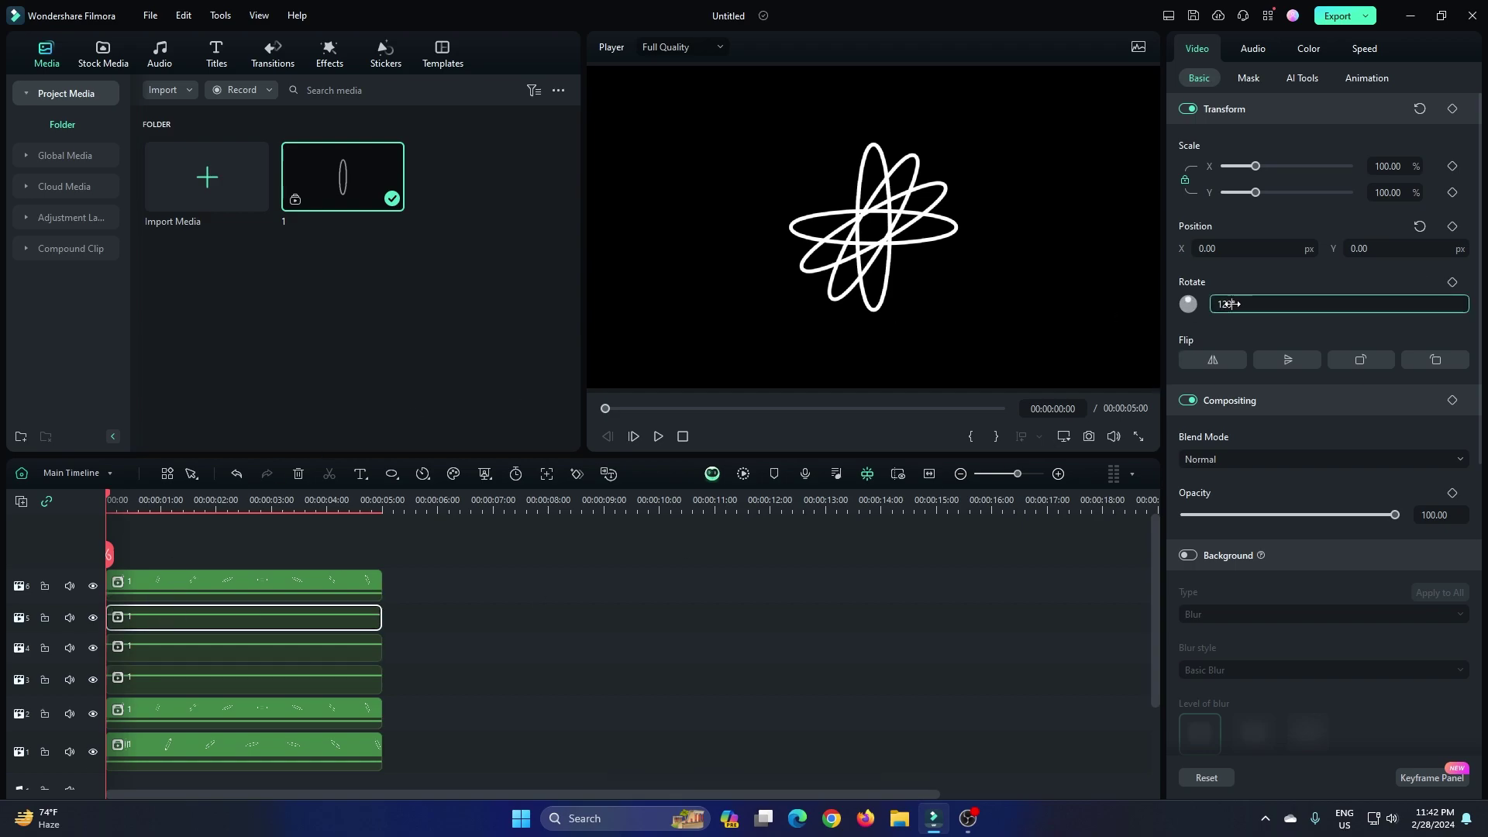
key(Return)
Step: Rotate the track 6 ellipse to 150° and preview the flower
click(162, 587)
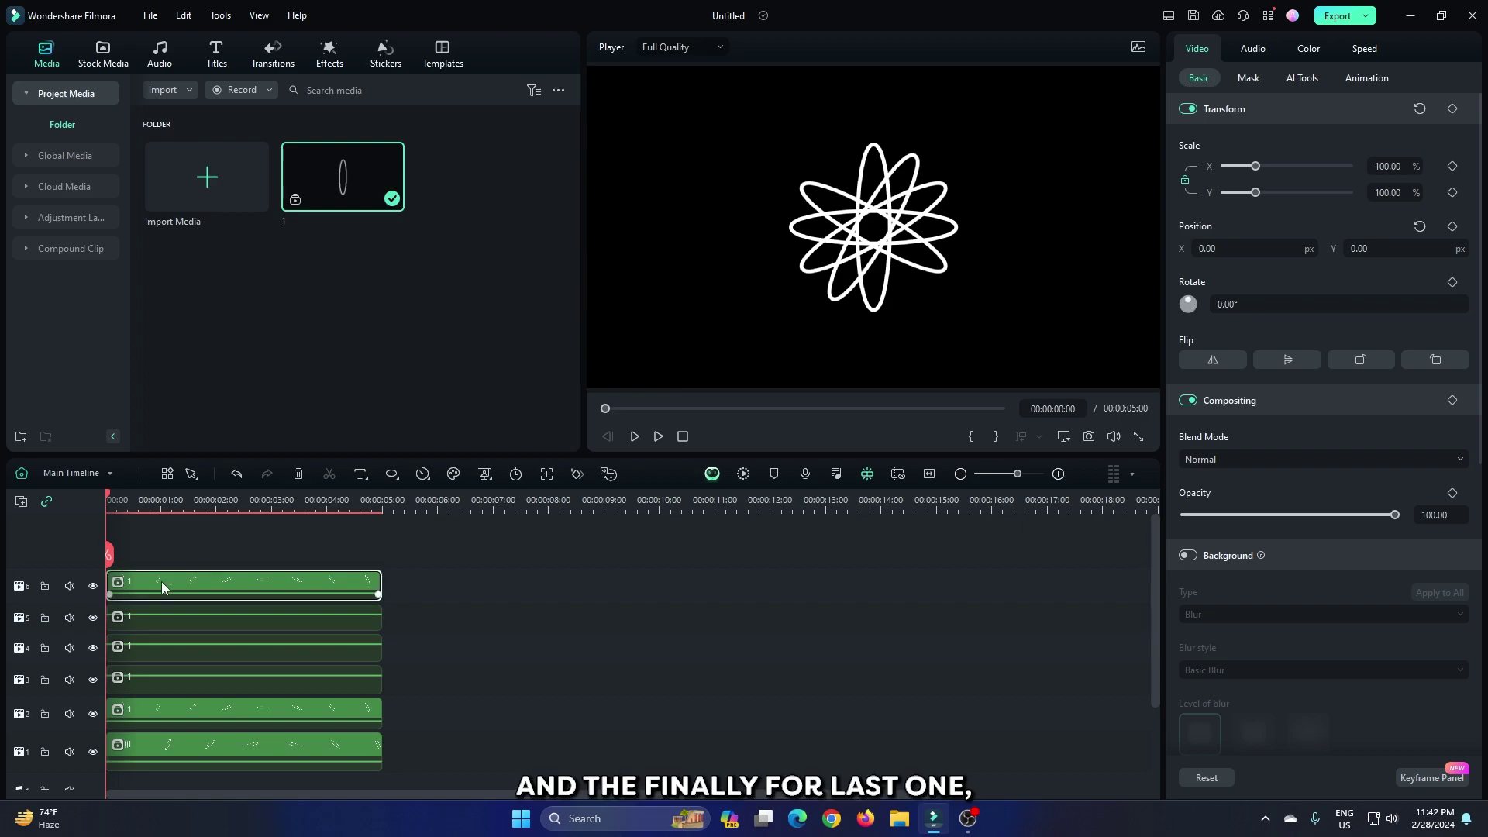
double_click(1229, 304)
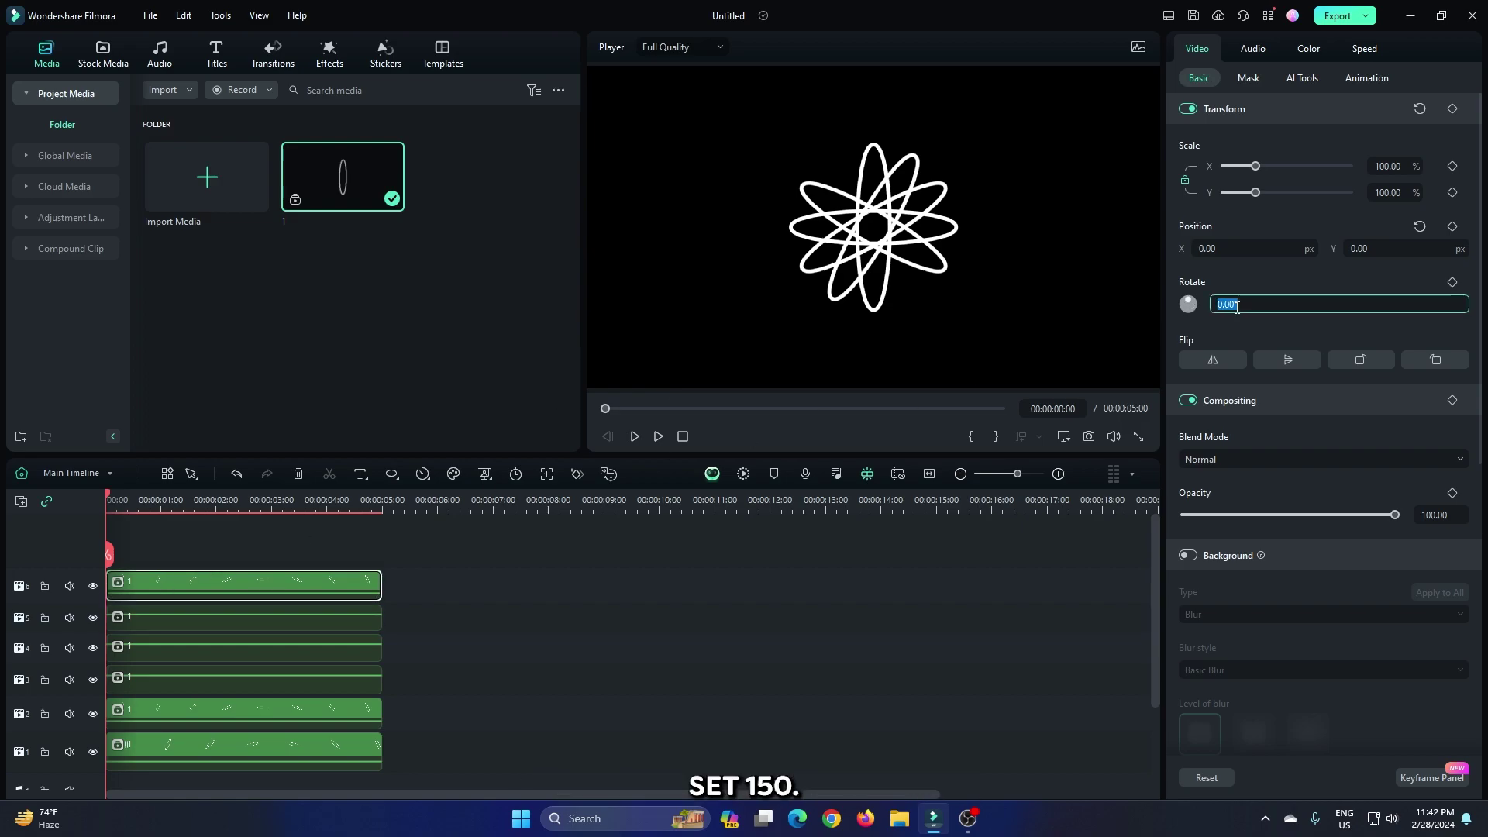
text(150)
key(Return)
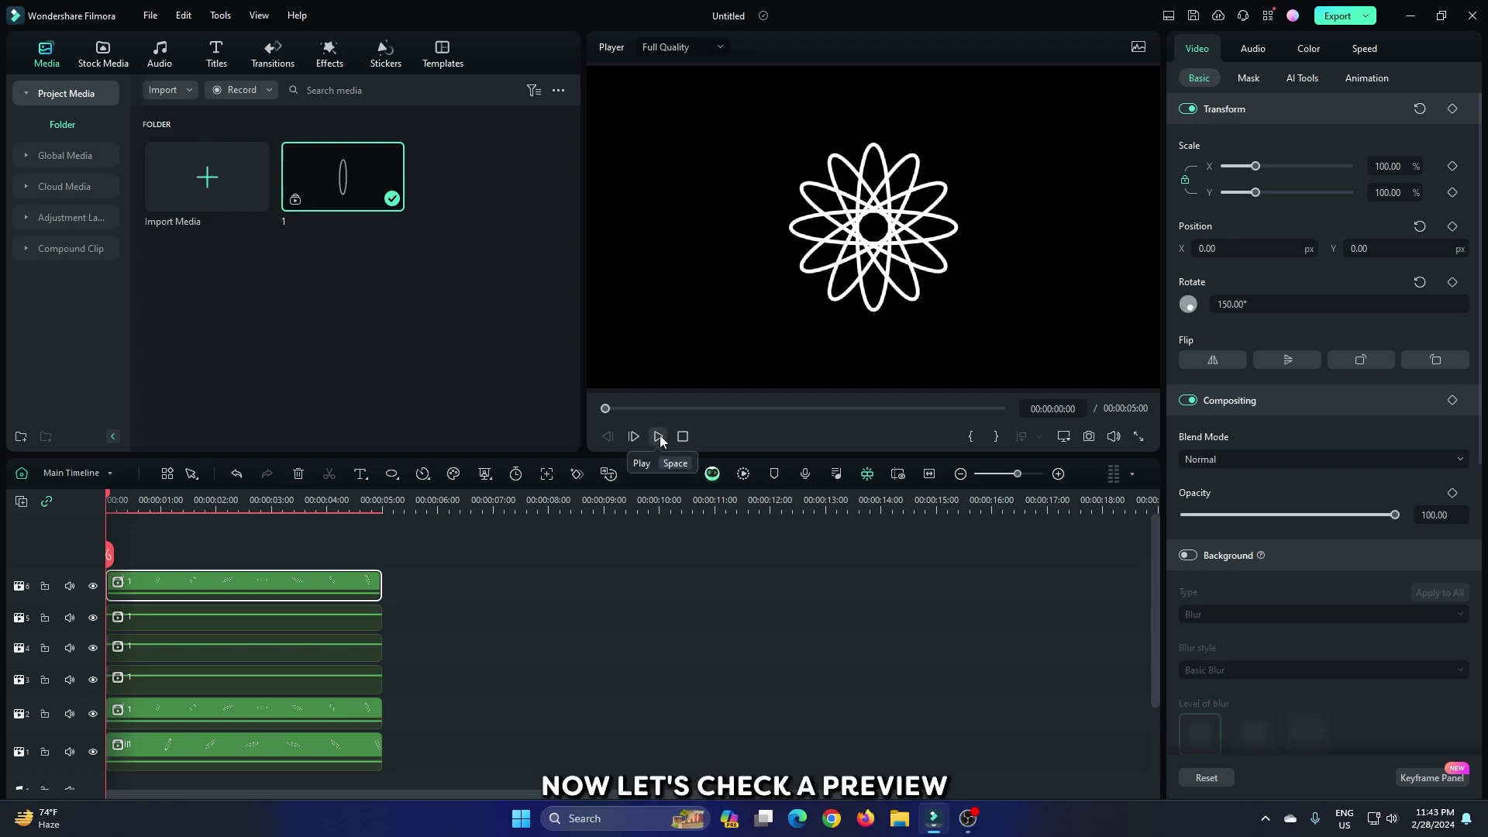
click(659, 438)
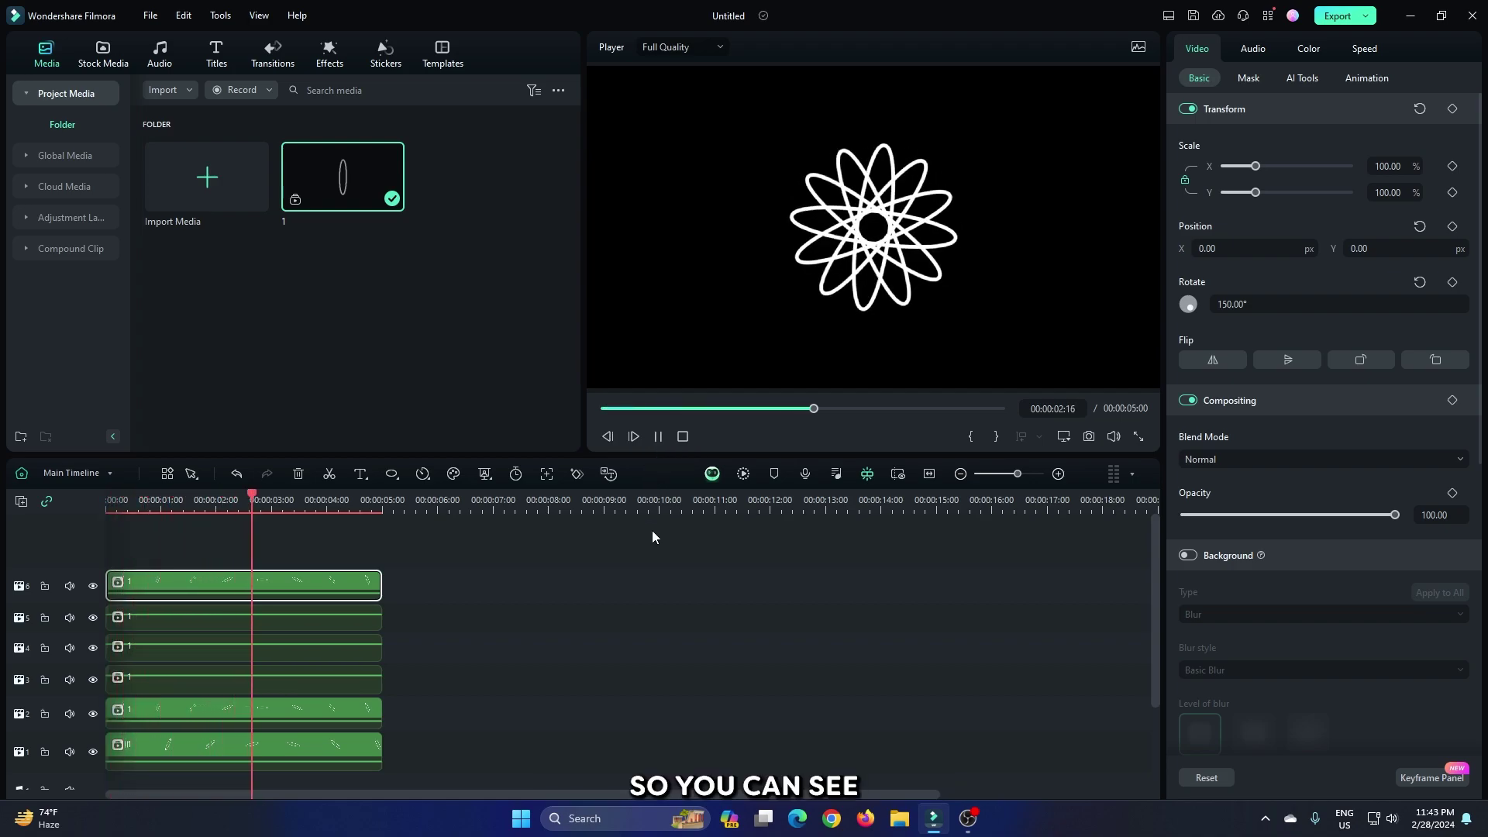
key(space)
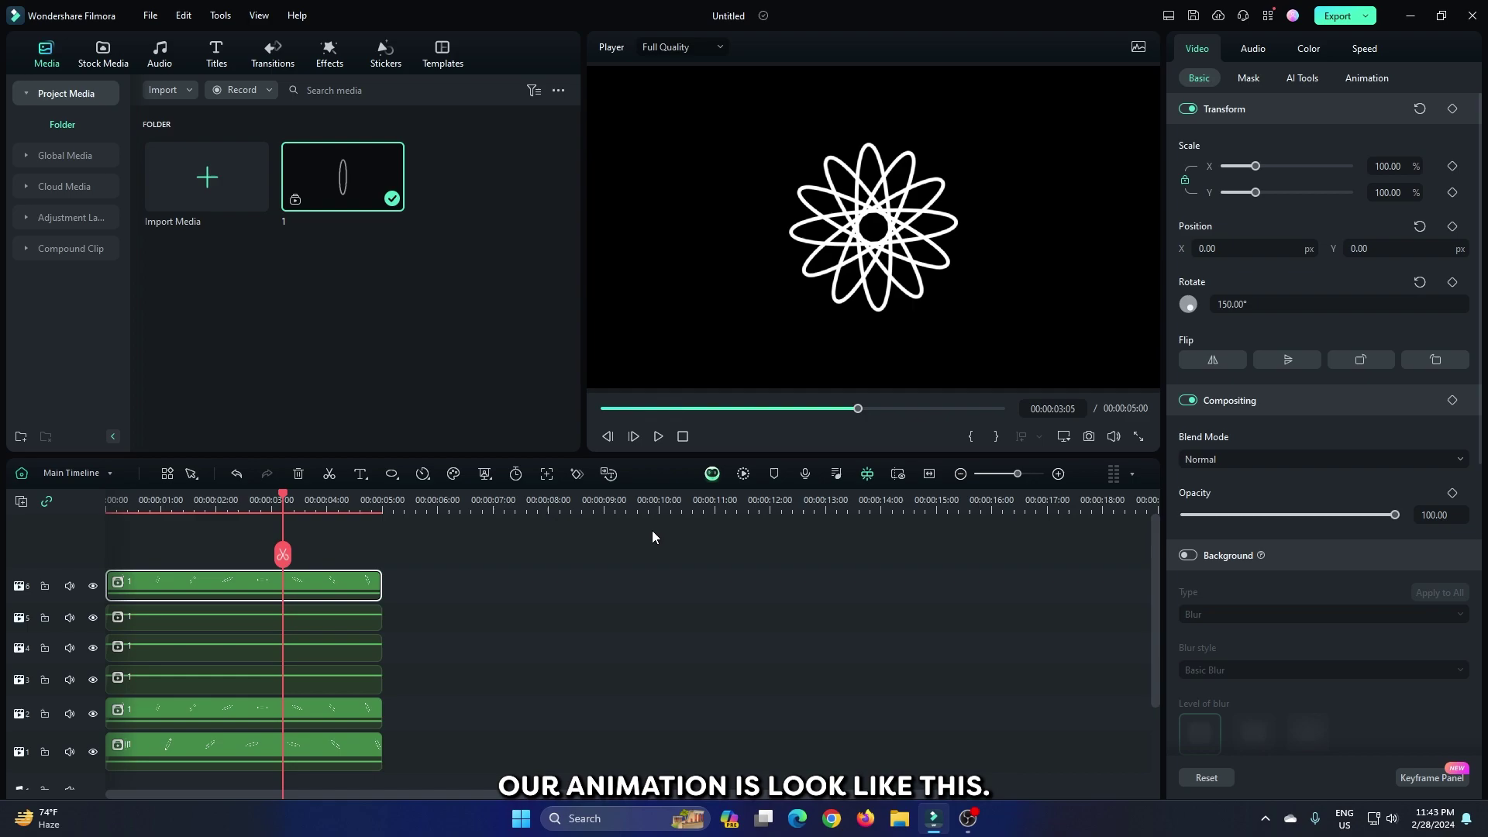
Step: Select all six rotated ellipse clips and combine them into compound clip 'Flower'
drag(445, 557, 278, 738)
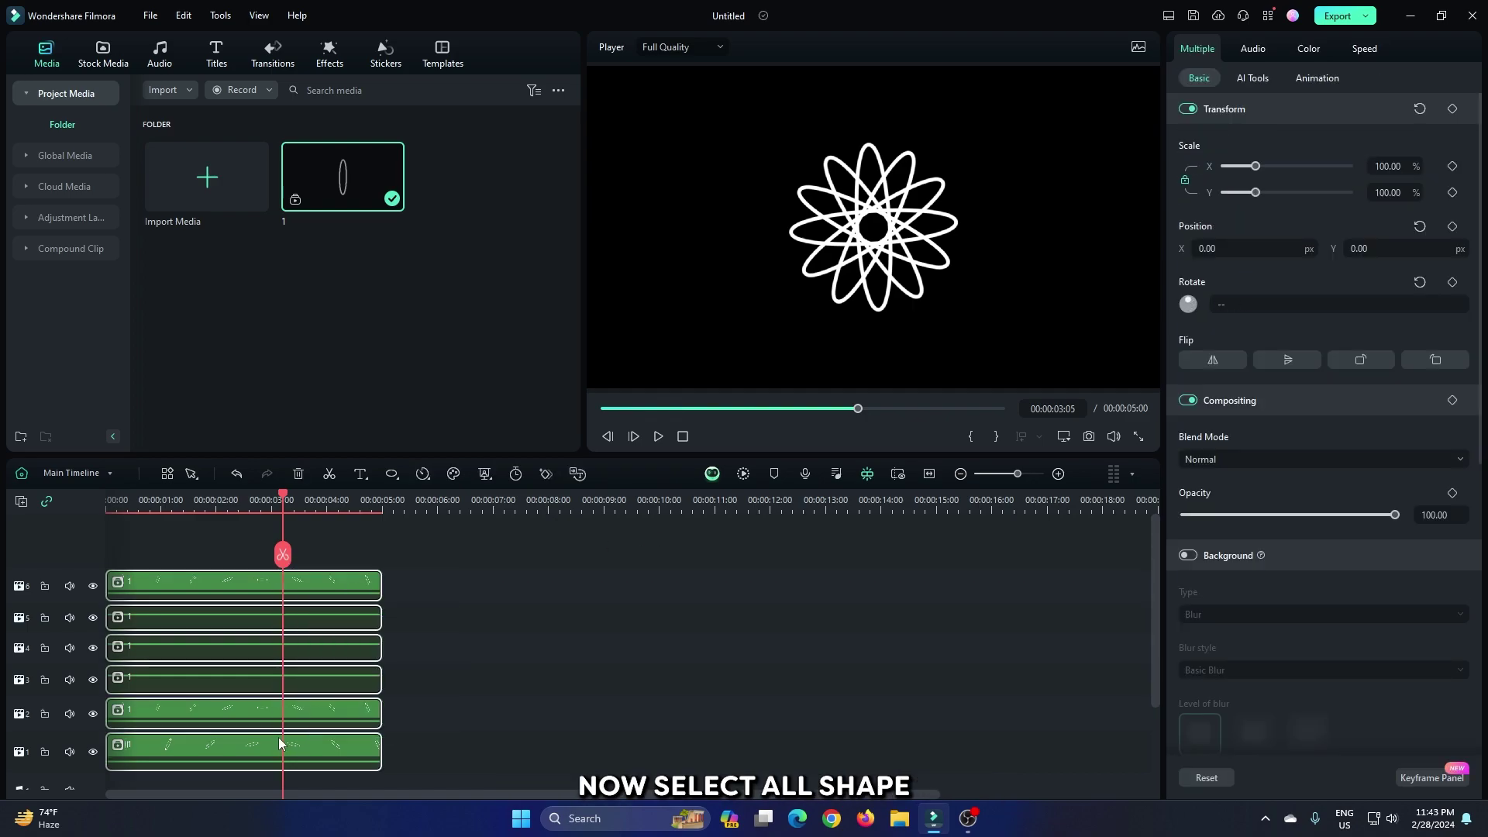
right_click(196, 585)
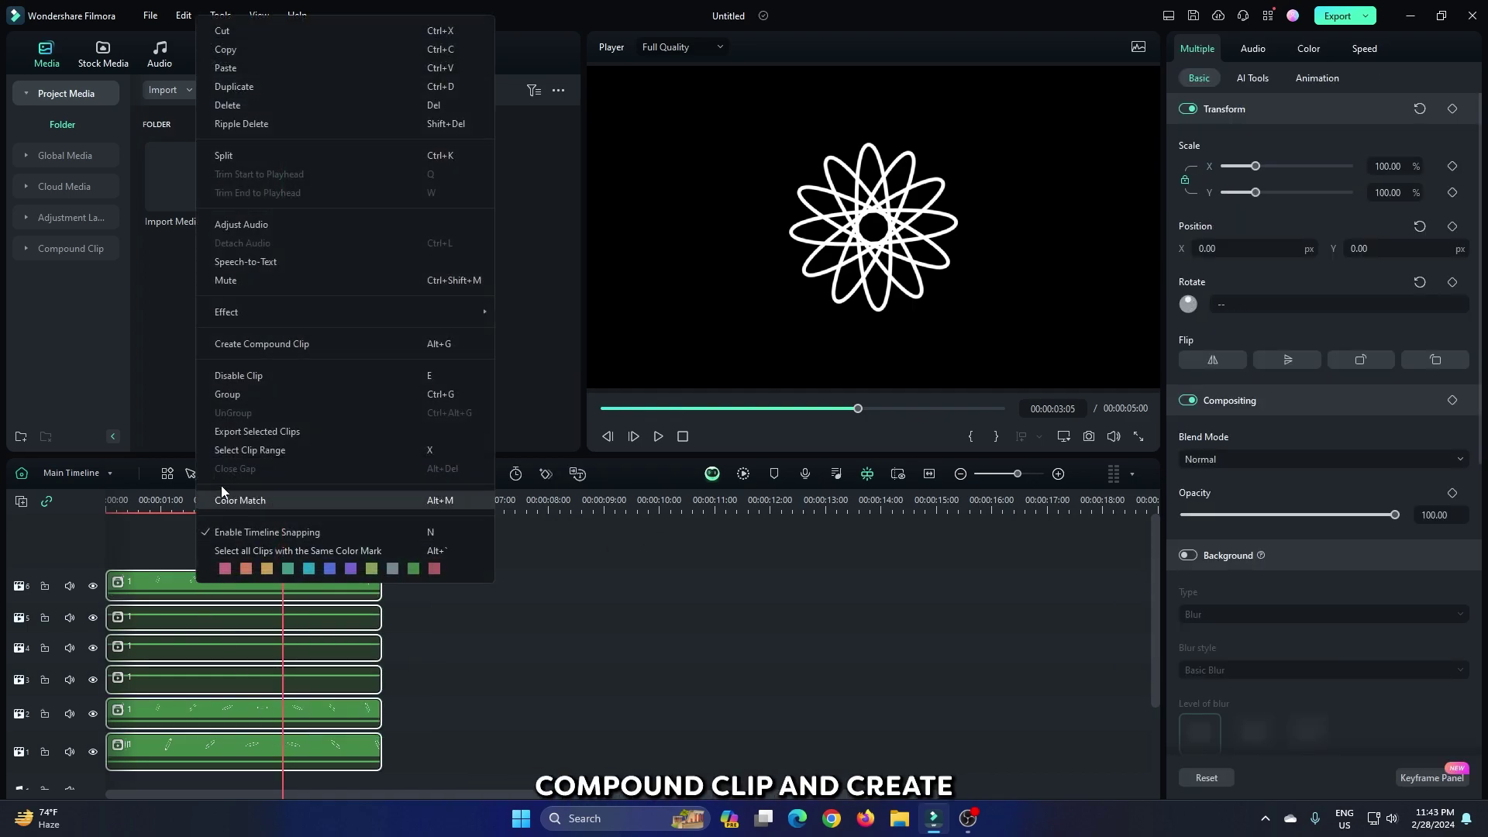
click(271, 344)
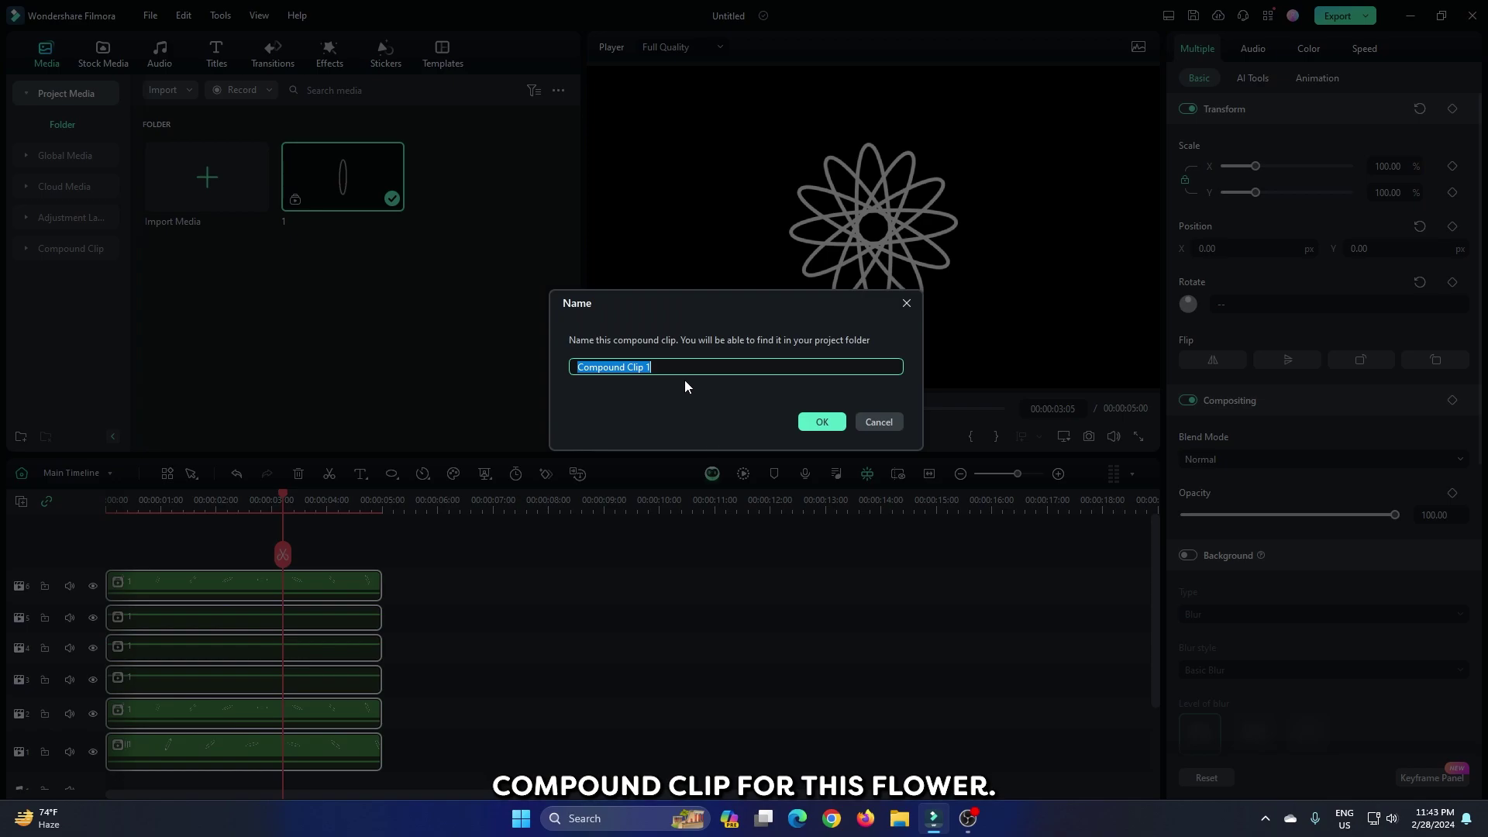
text(Flower)
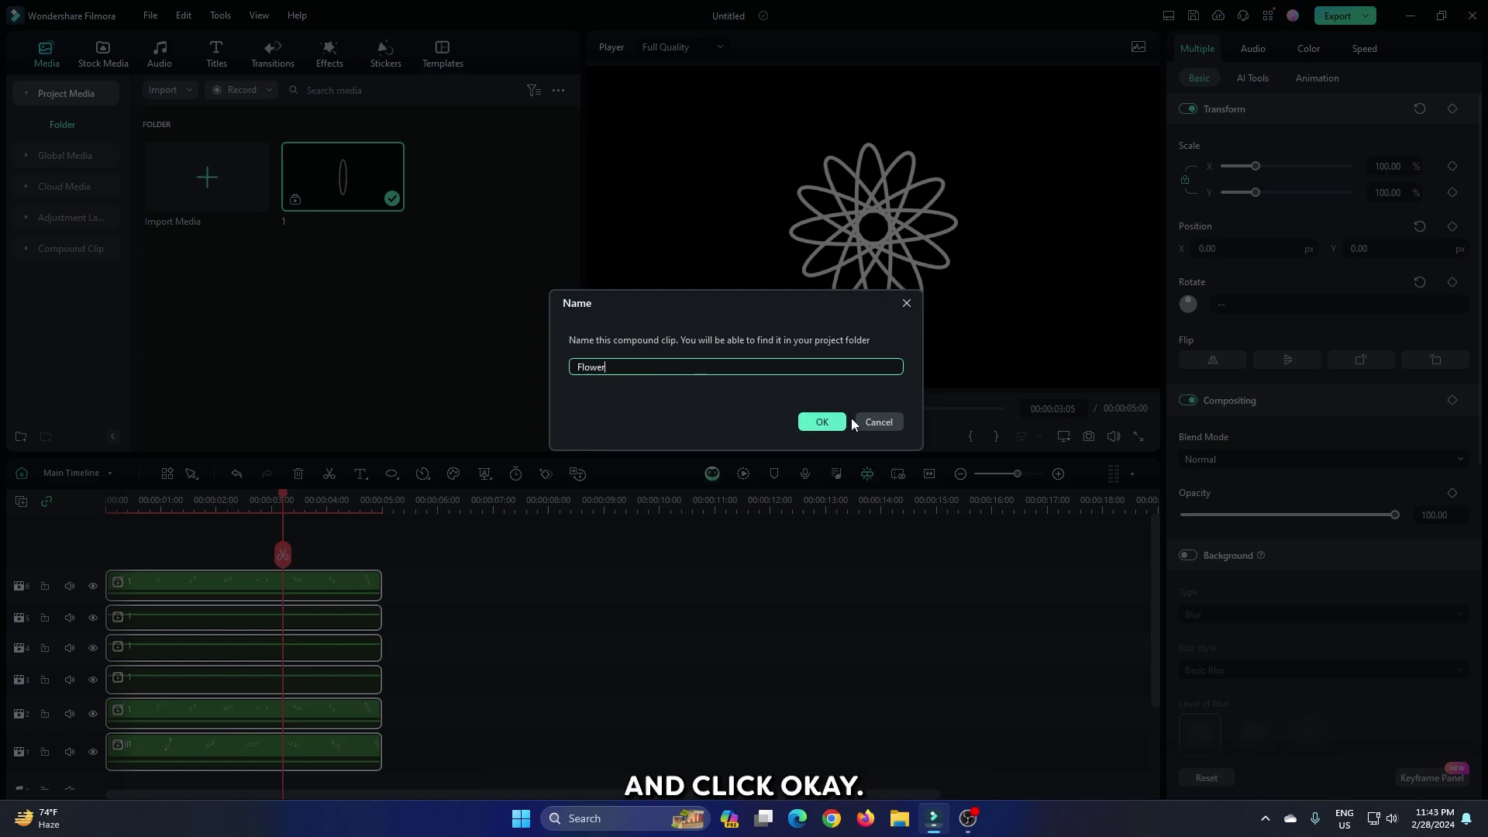
click(835, 422)
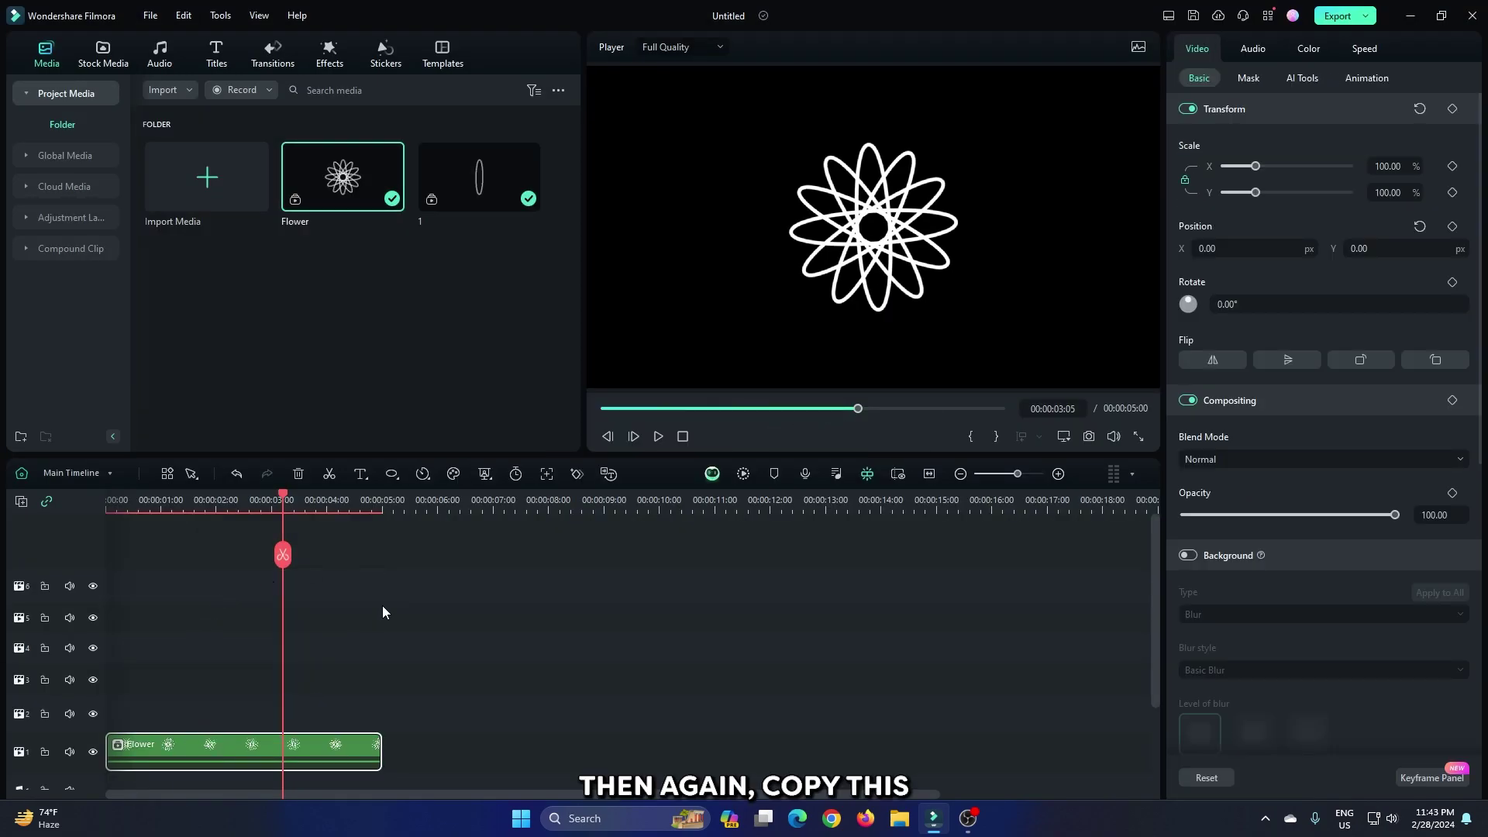
Step: Paste a Flower copy onto track 2 at 0:00 and rotate it 15°
click(421, 511)
key(ctrl+v)
drag(463, 750, 110, 701)
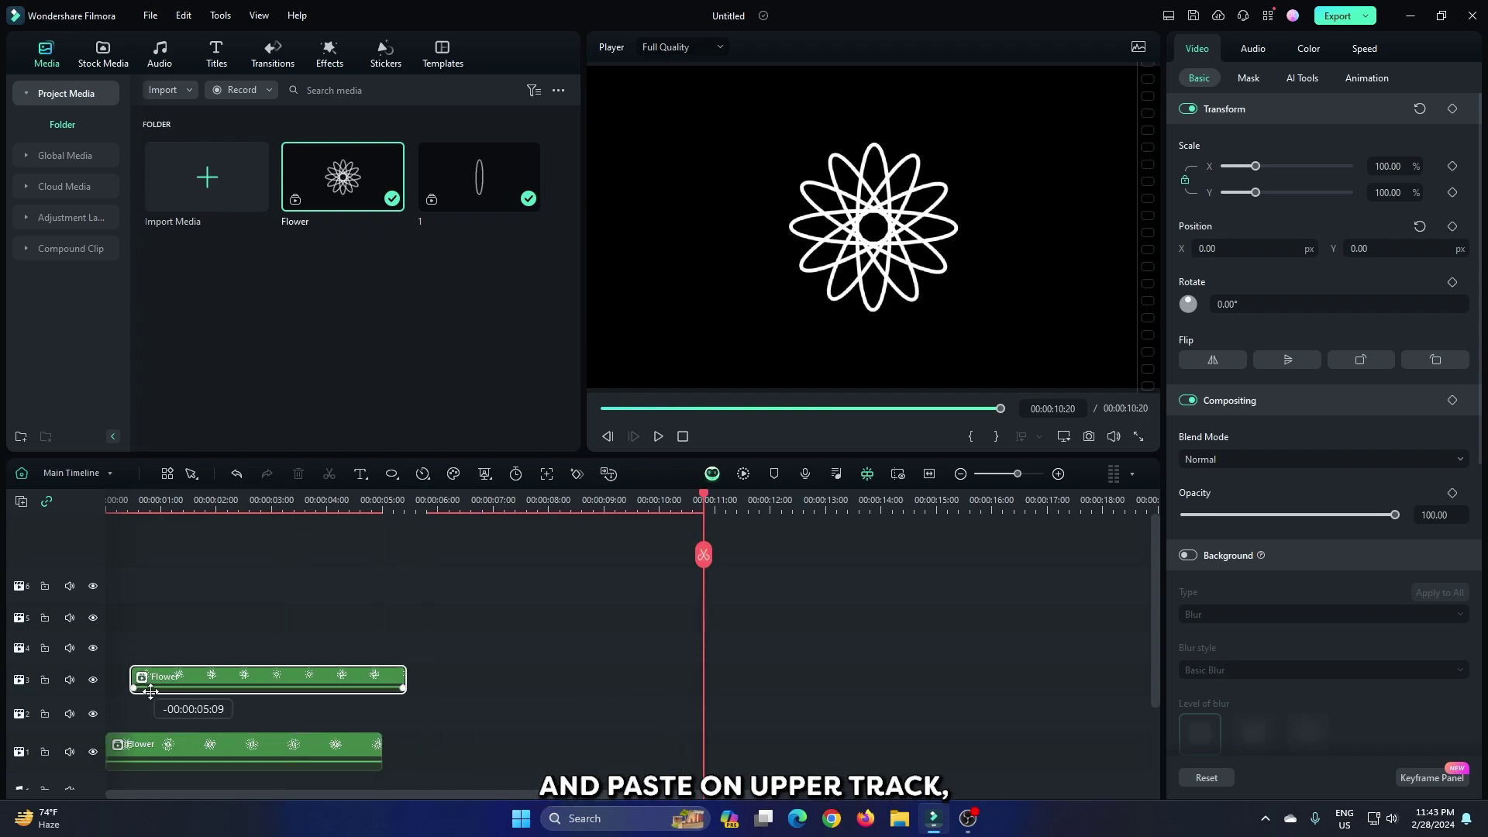
click(173, 500)
click(1234, 305)
text(15)
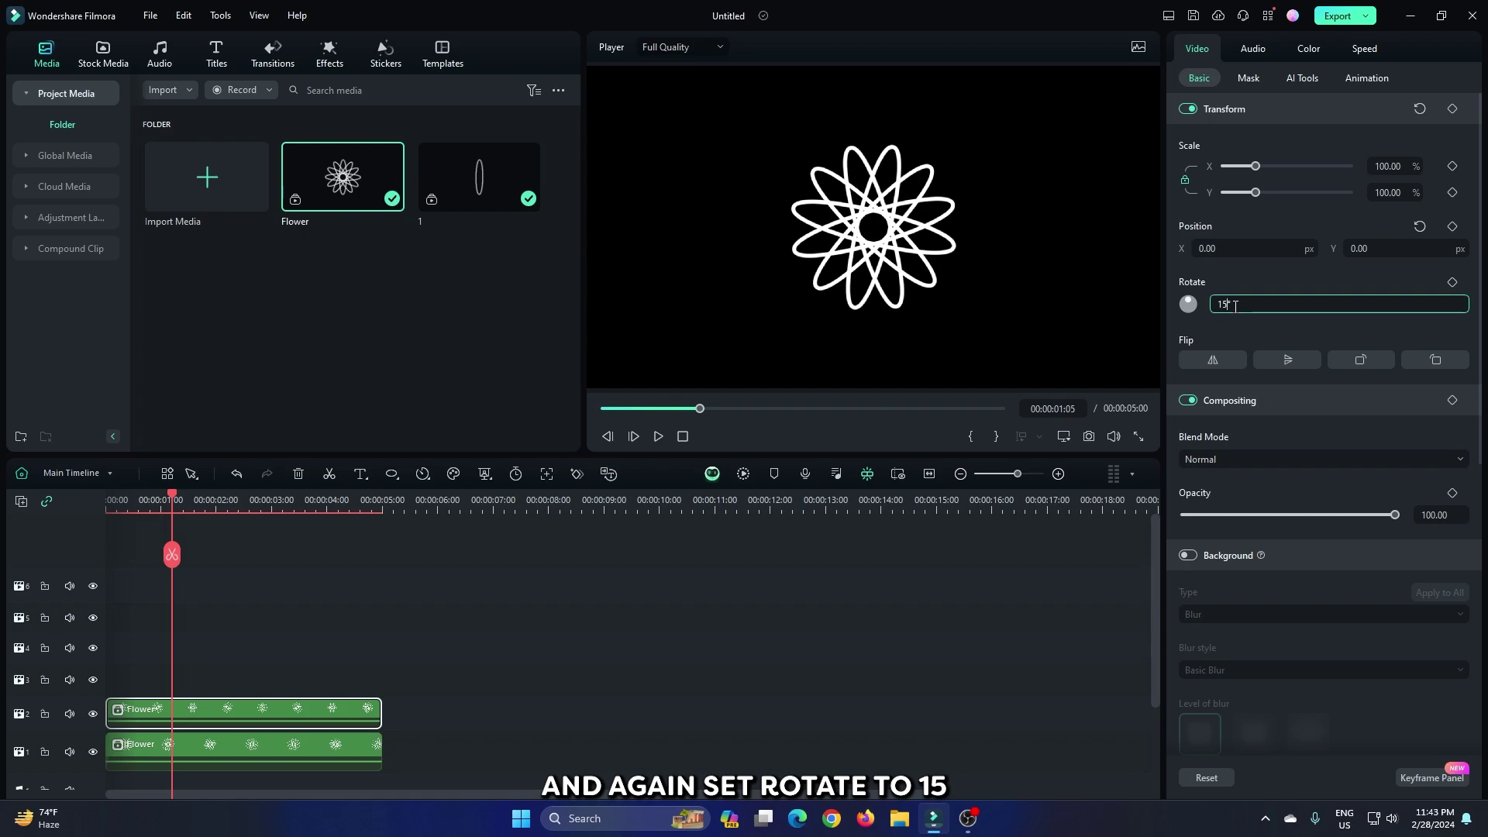
key(Return)
drag(655, 412, 581, 406)
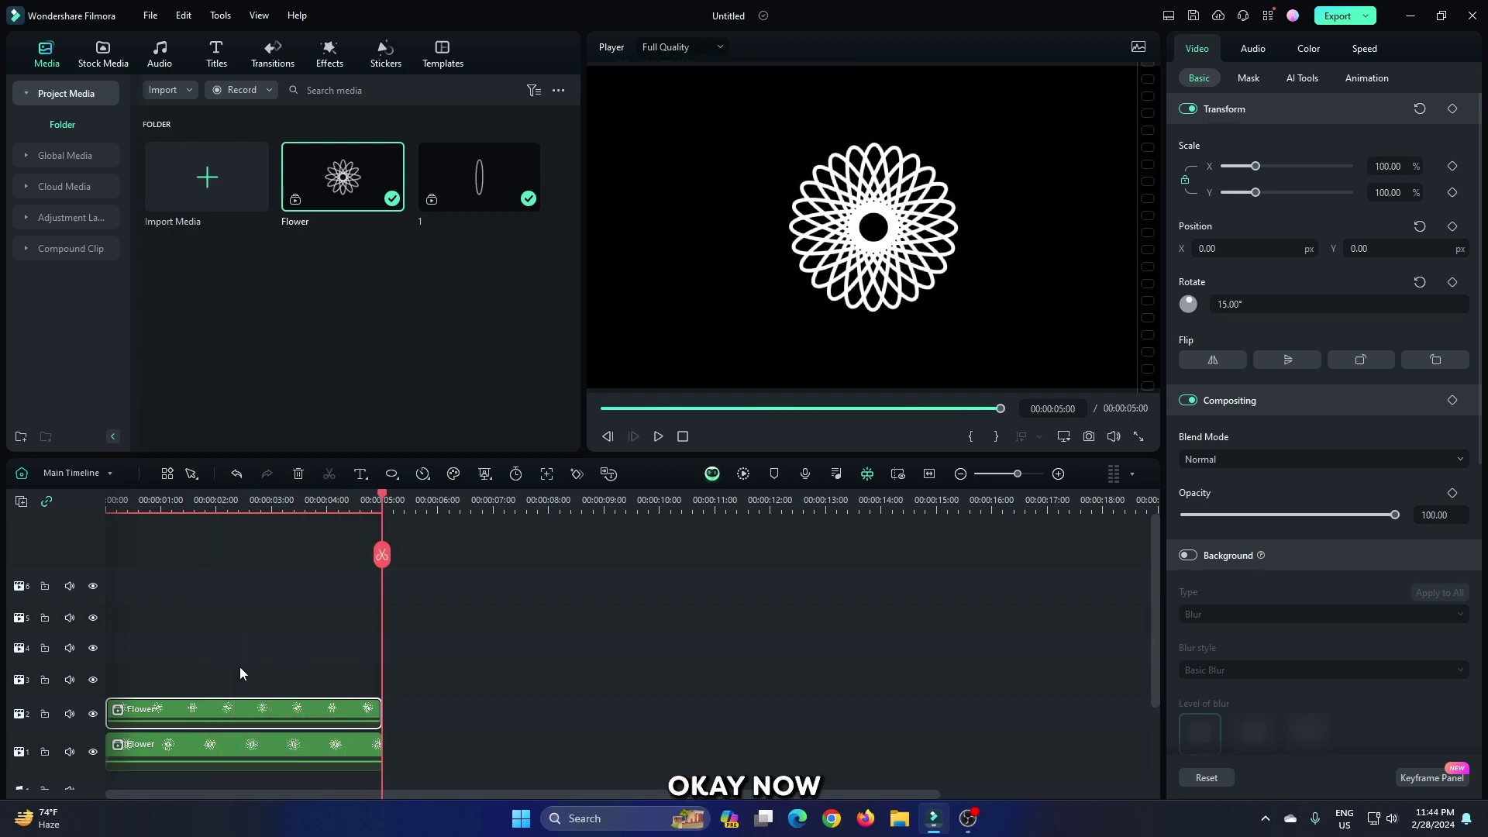
Step: Select both Flower clips and merge them into compound clip 'Final Flower'
mouse_move(224, 661)
mouse_down()
mouse_move(264, 684)
mouse_move(288, 750)
mouse_up()
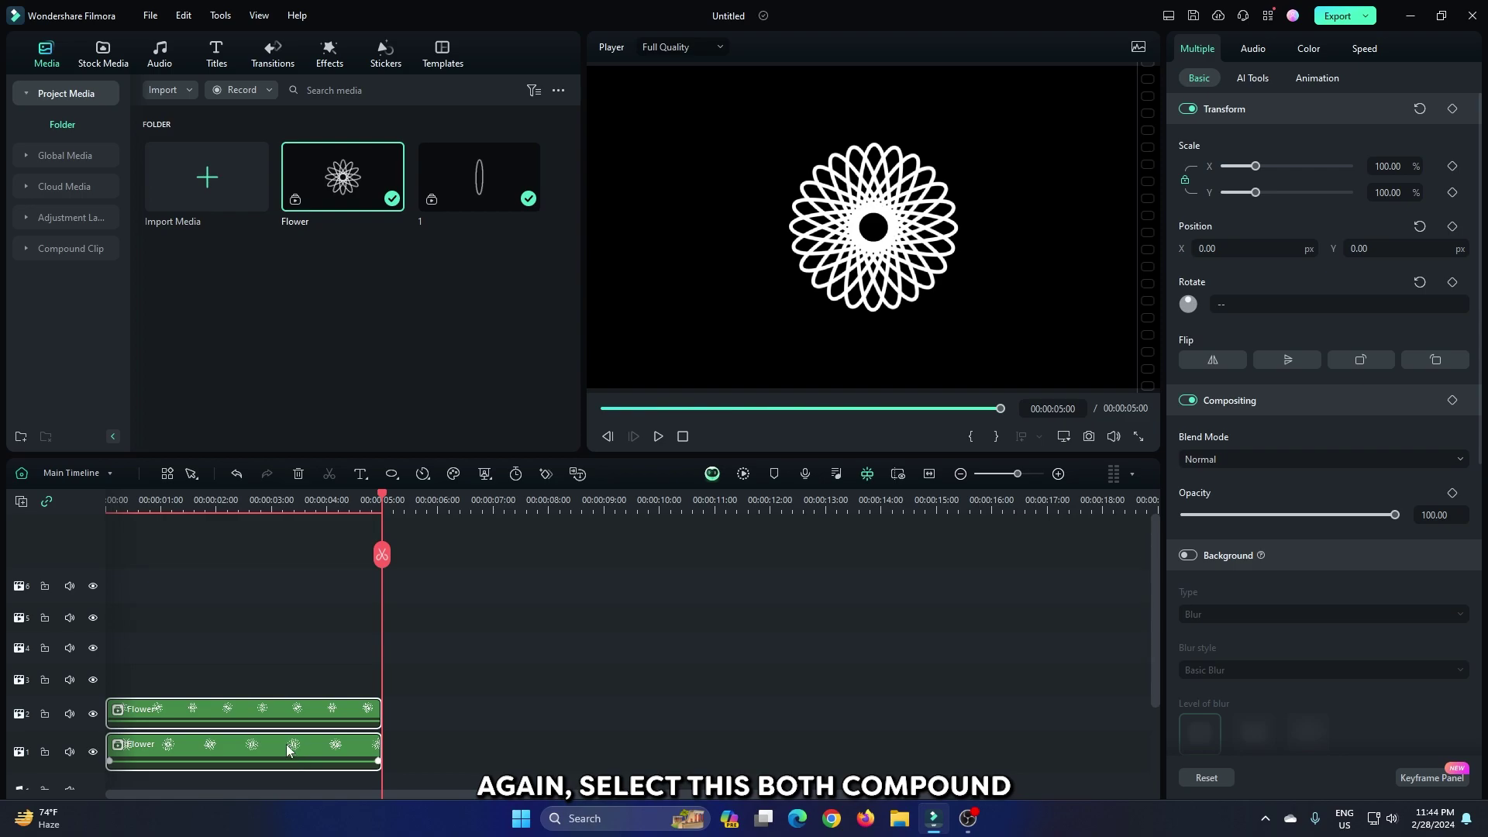
right_click(233, 704)
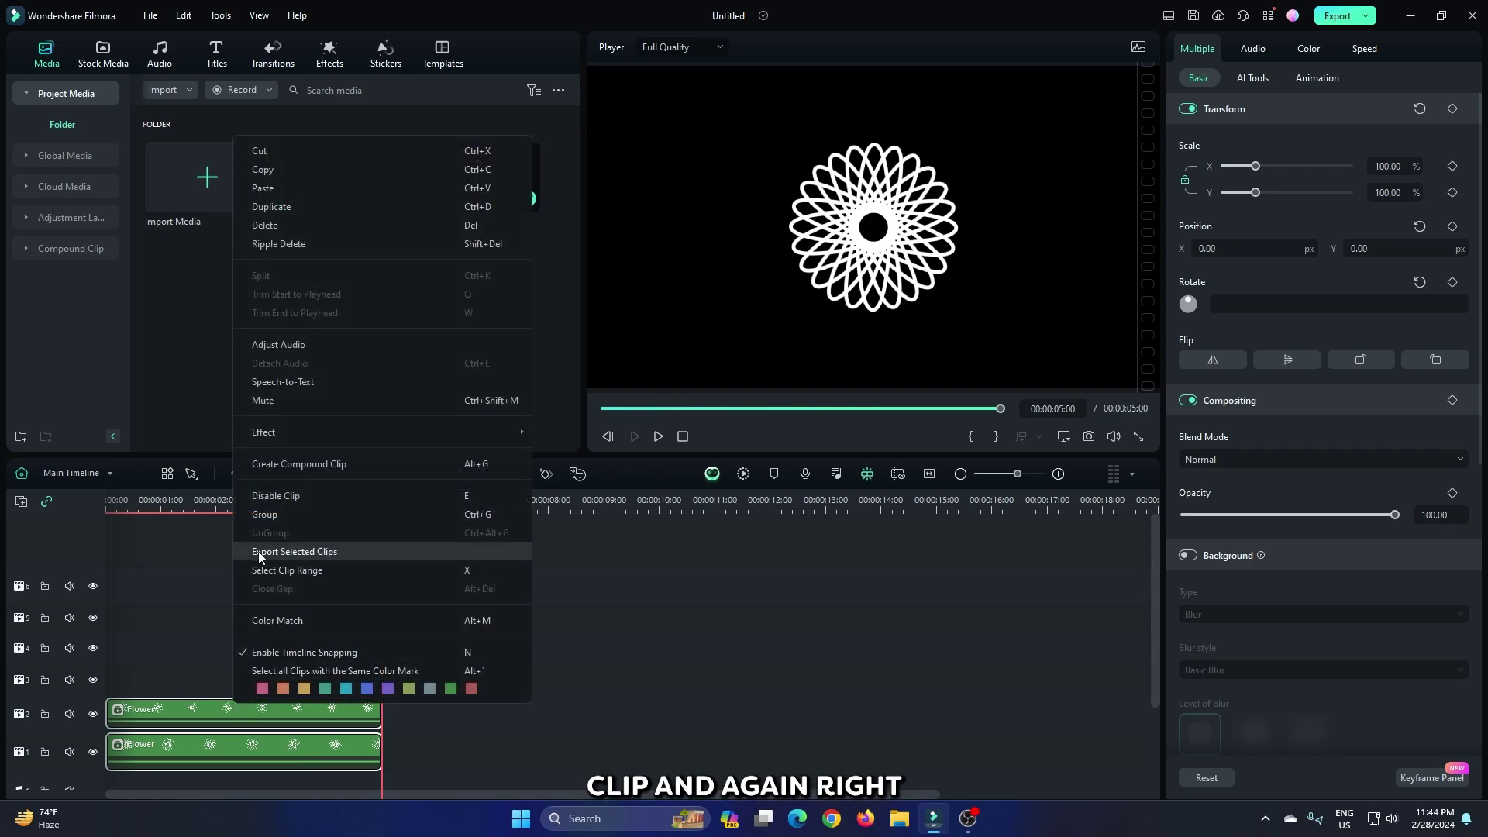
click(285, 464)
text(Final Fl)
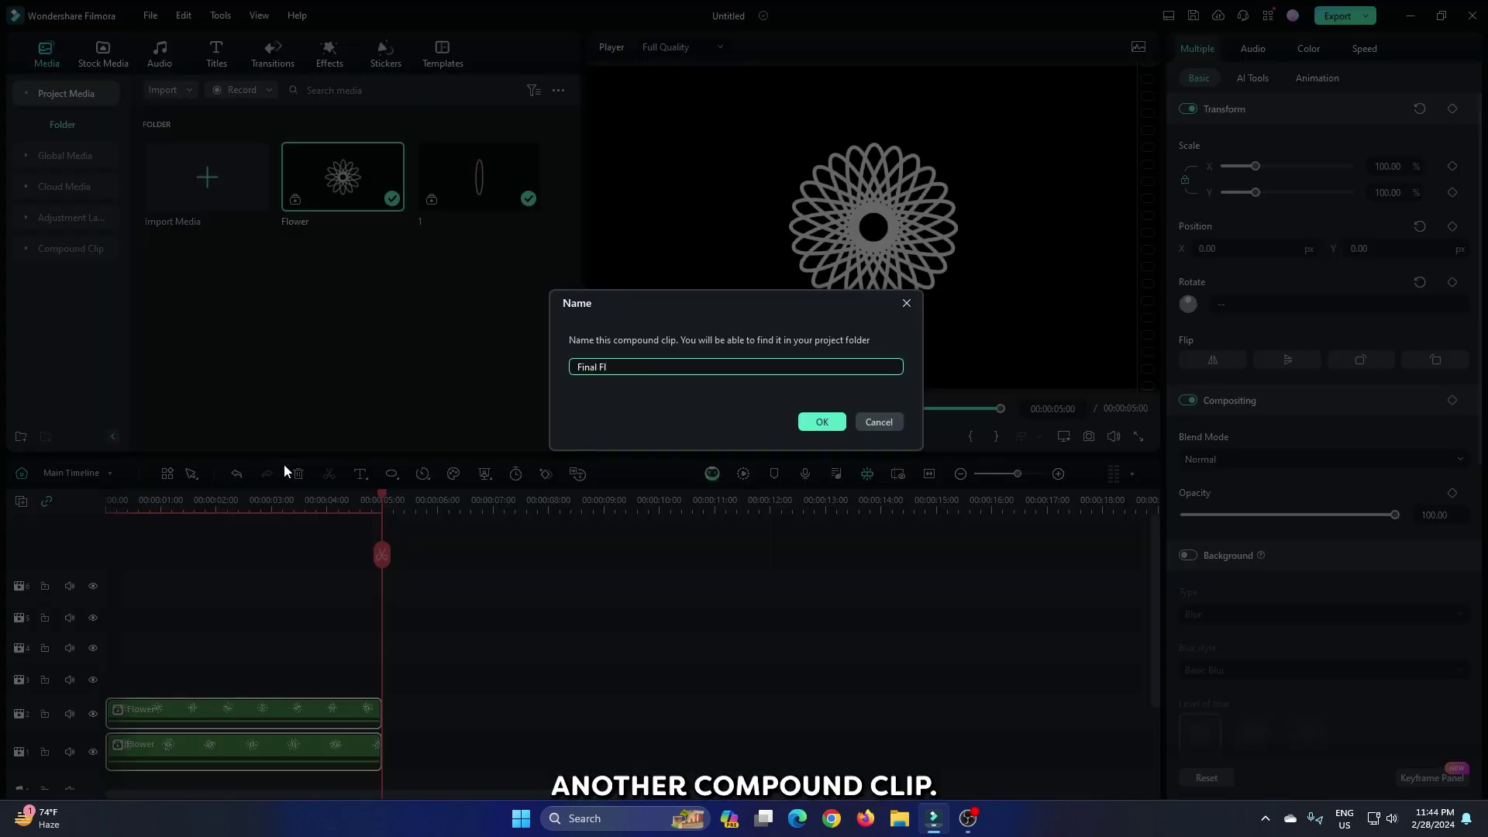
text(ower)
key(Return)
drag(1159, 601, 1159, 654)
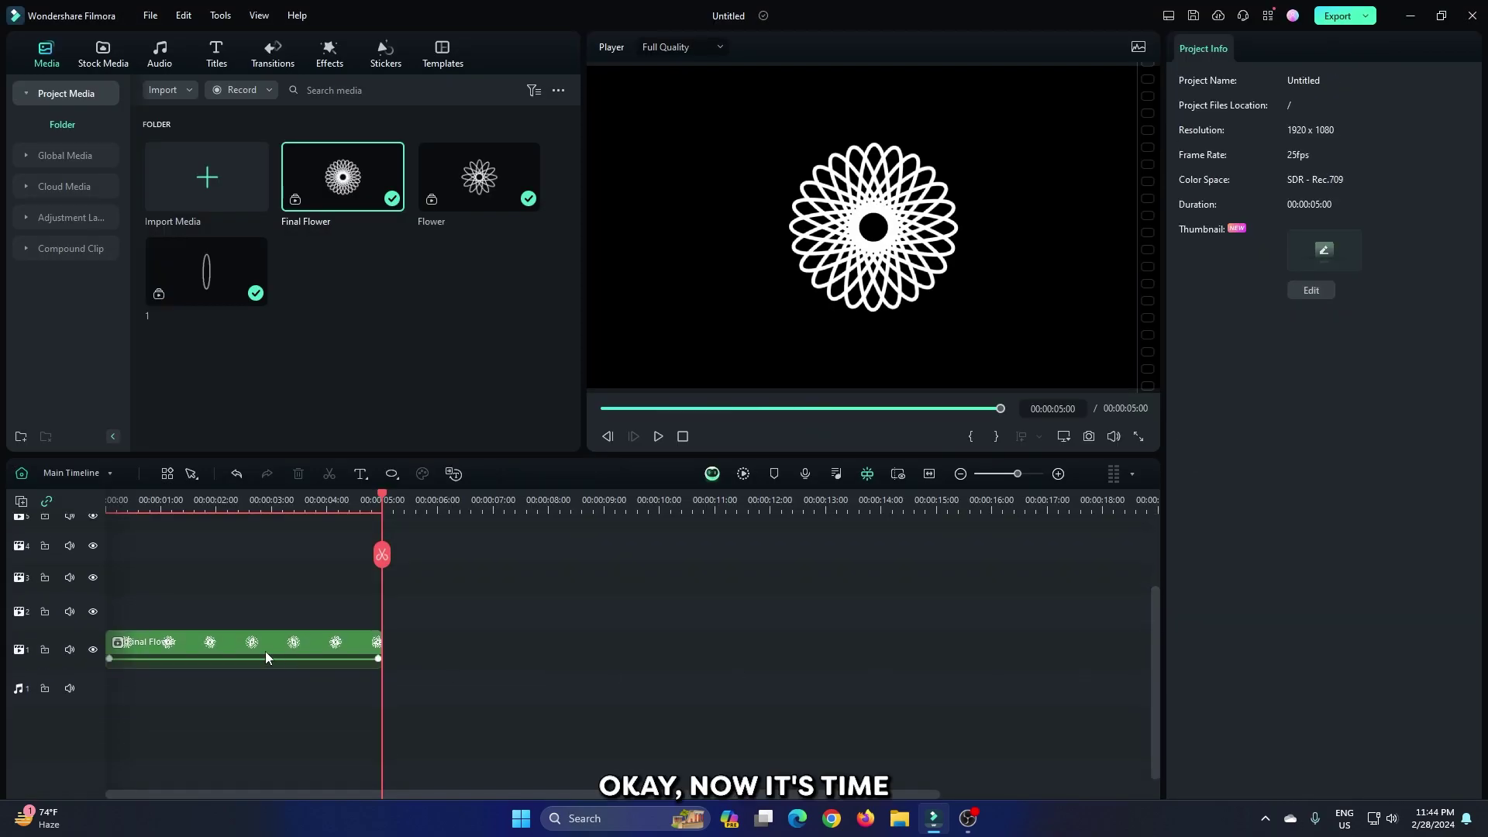
drag(189, 499, 62, 508)
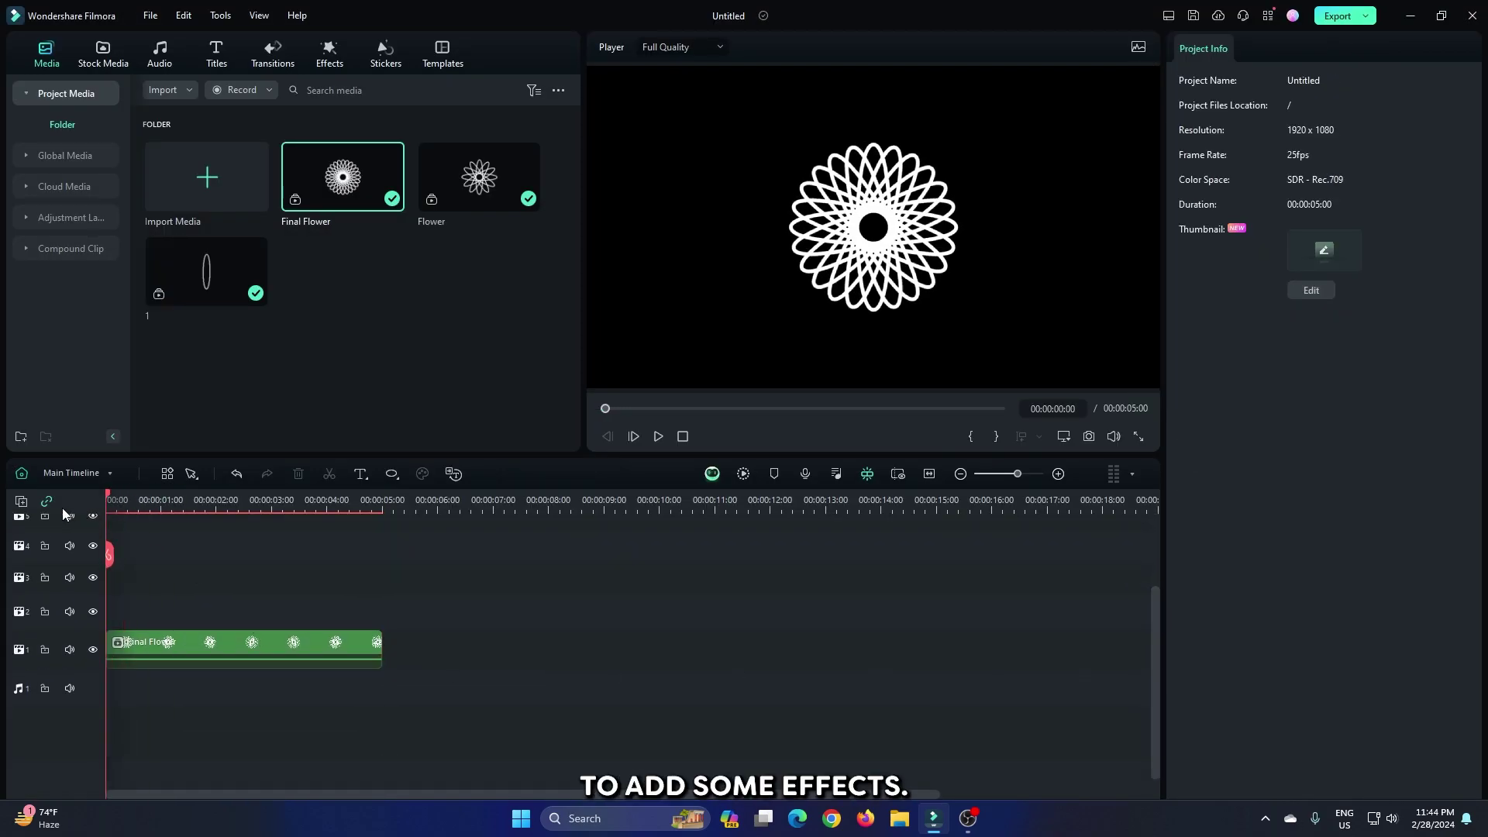
Step: Apply the Boris FX BCC Plus Glow effect to the Final Flower clip
click(152, 647)
click(174, 646)
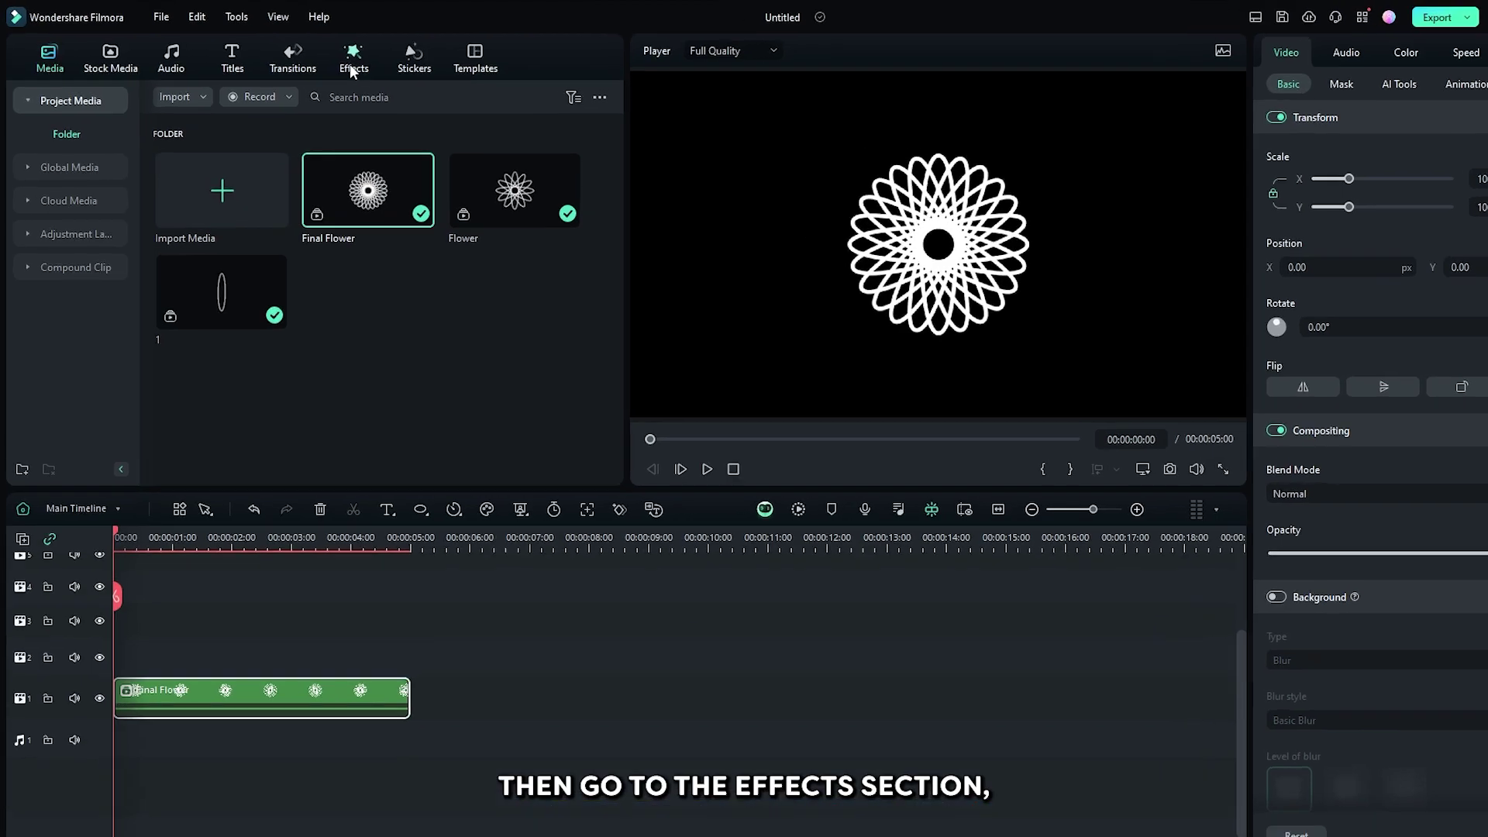
click(329, 55)
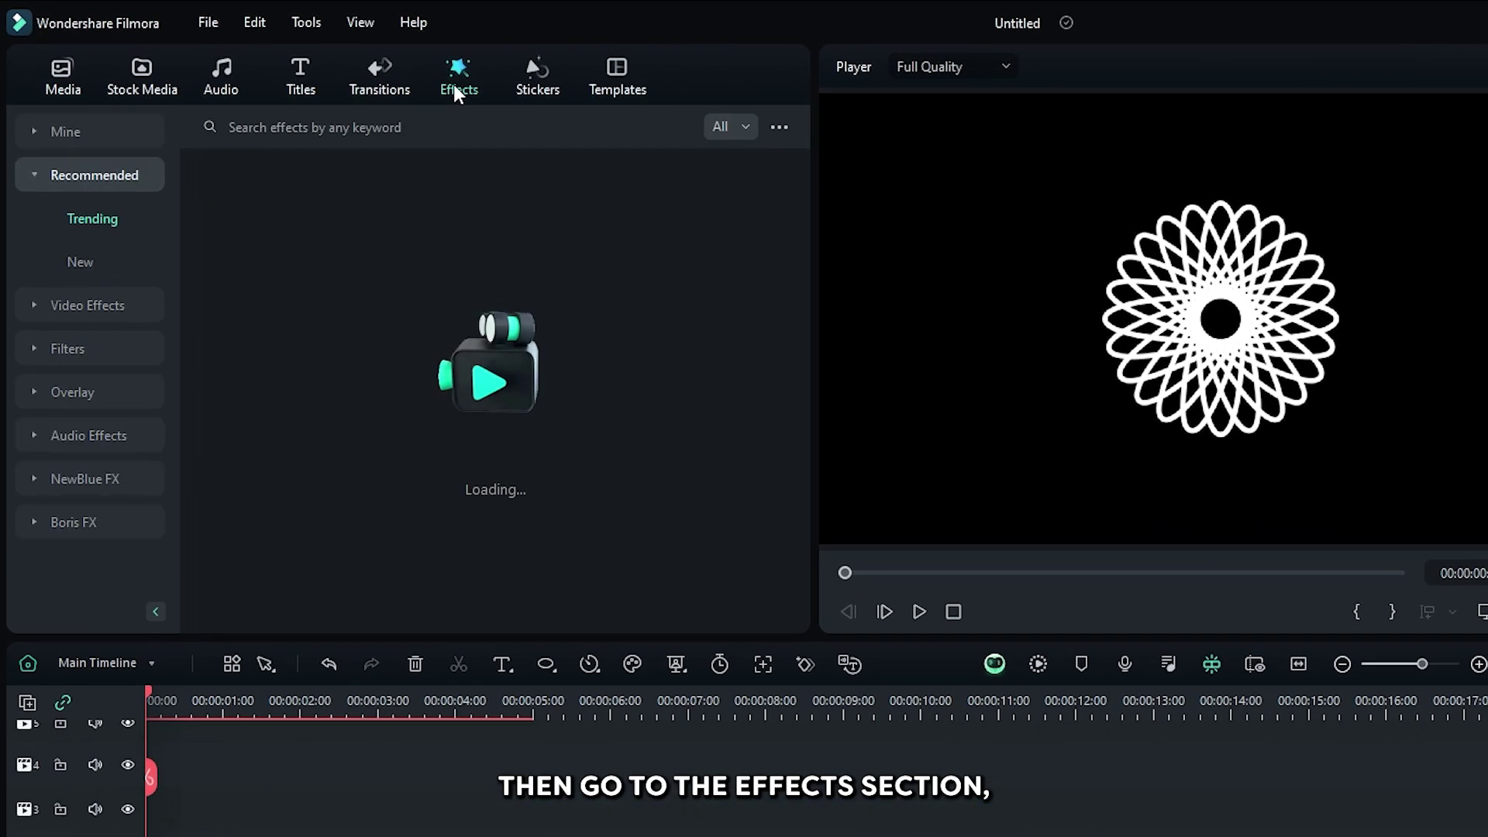
click(82, 522)
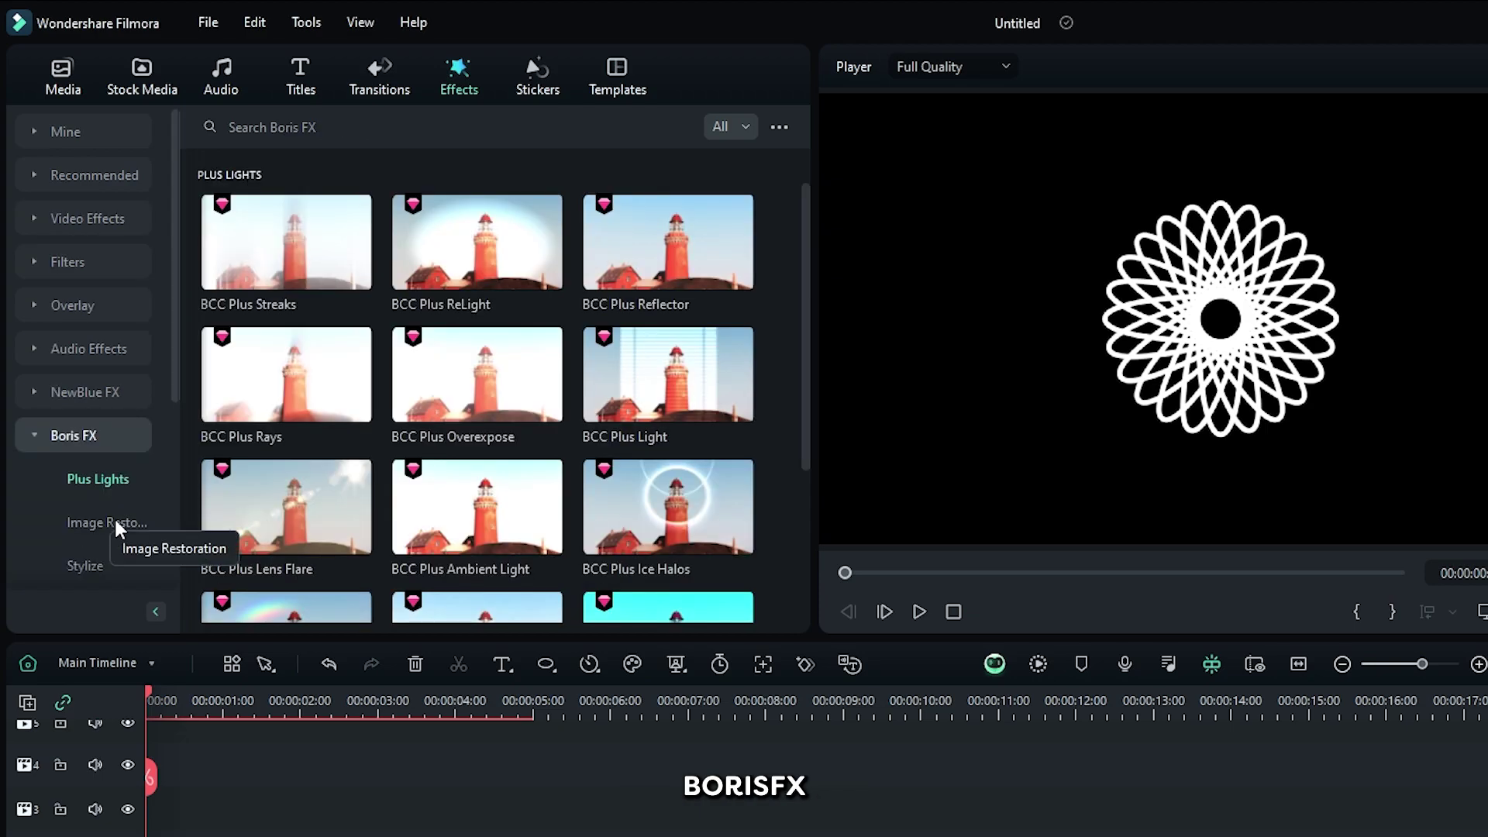
scroll(401, 351, down, 3)
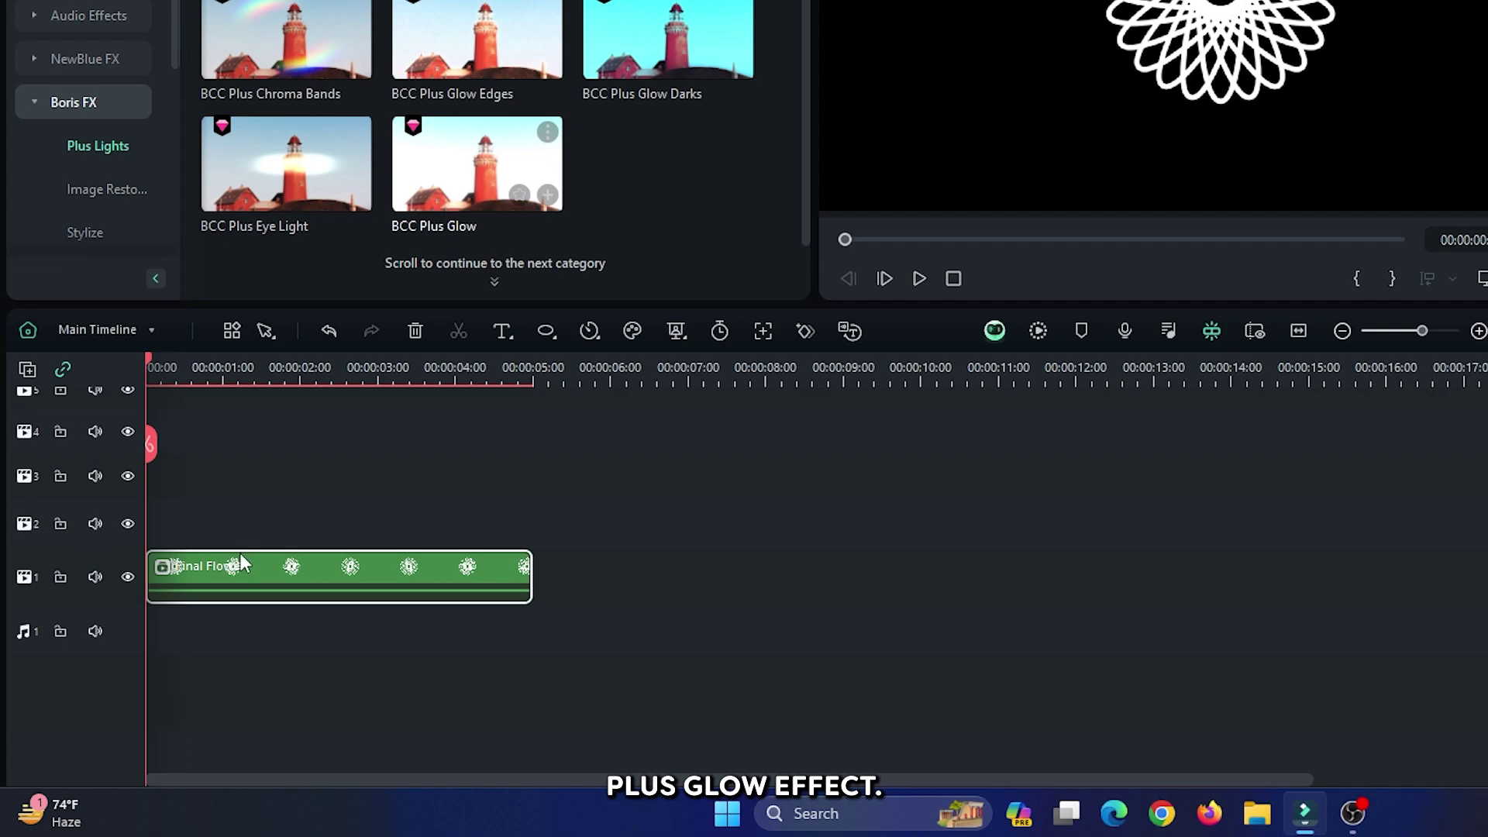
drag(241, 563, 234, 568)
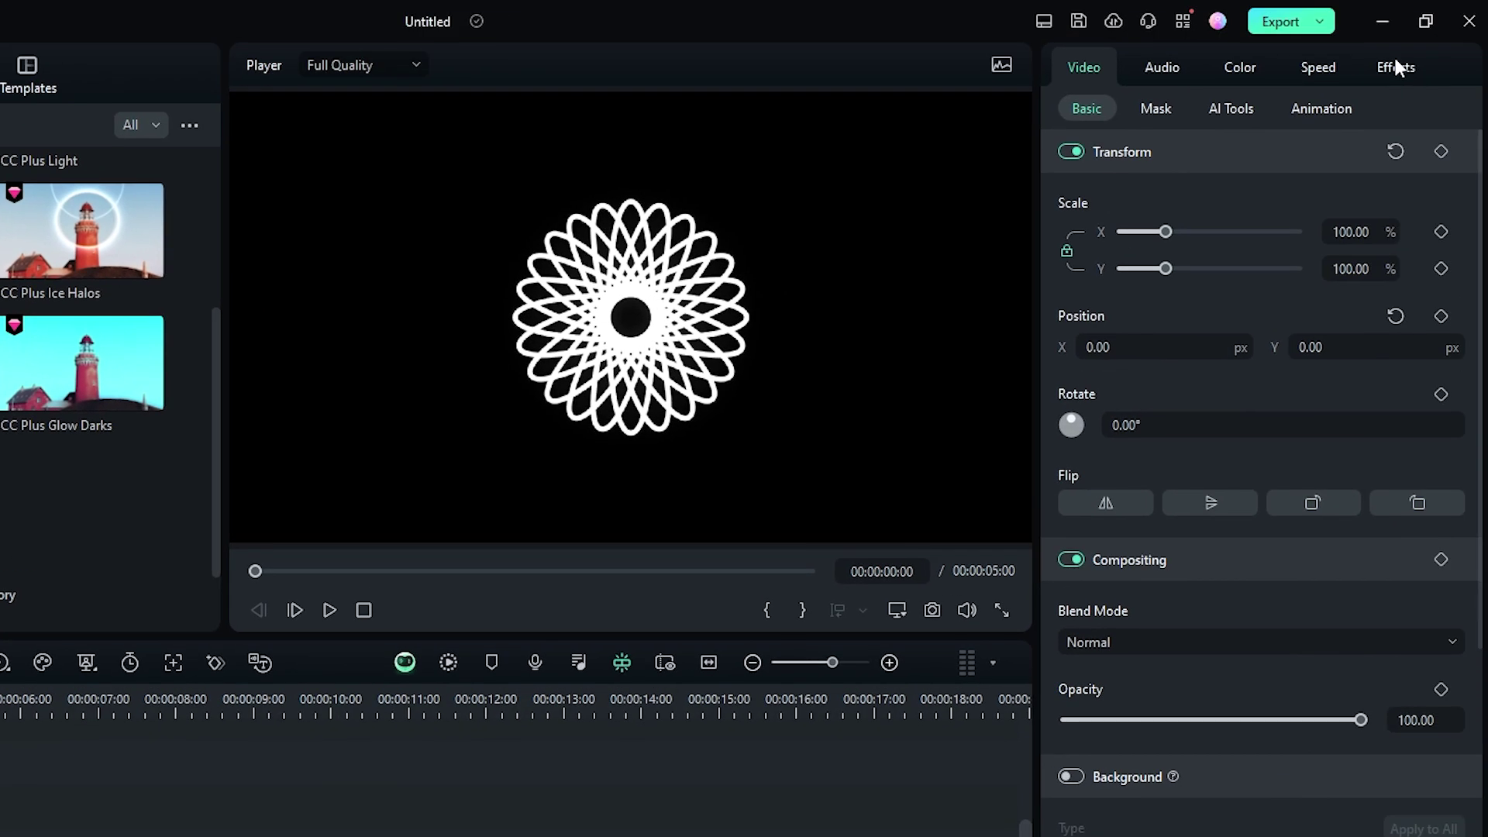
Step: Raise the glow brightness and increase the glow blur to about 110
click(1393, 66)
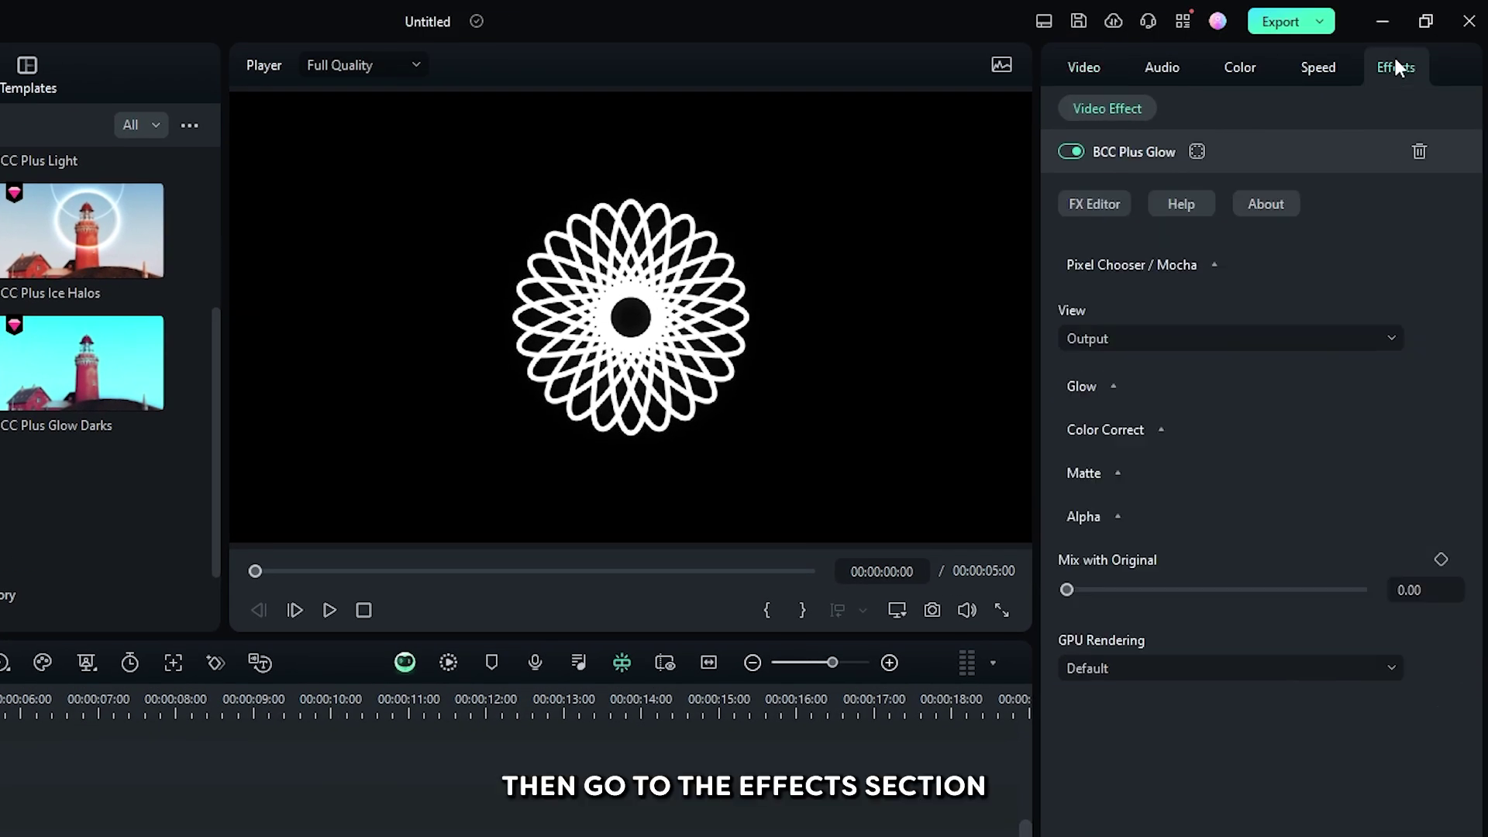
click(1113, 386)
drag(1099, 522, 1123, 521)
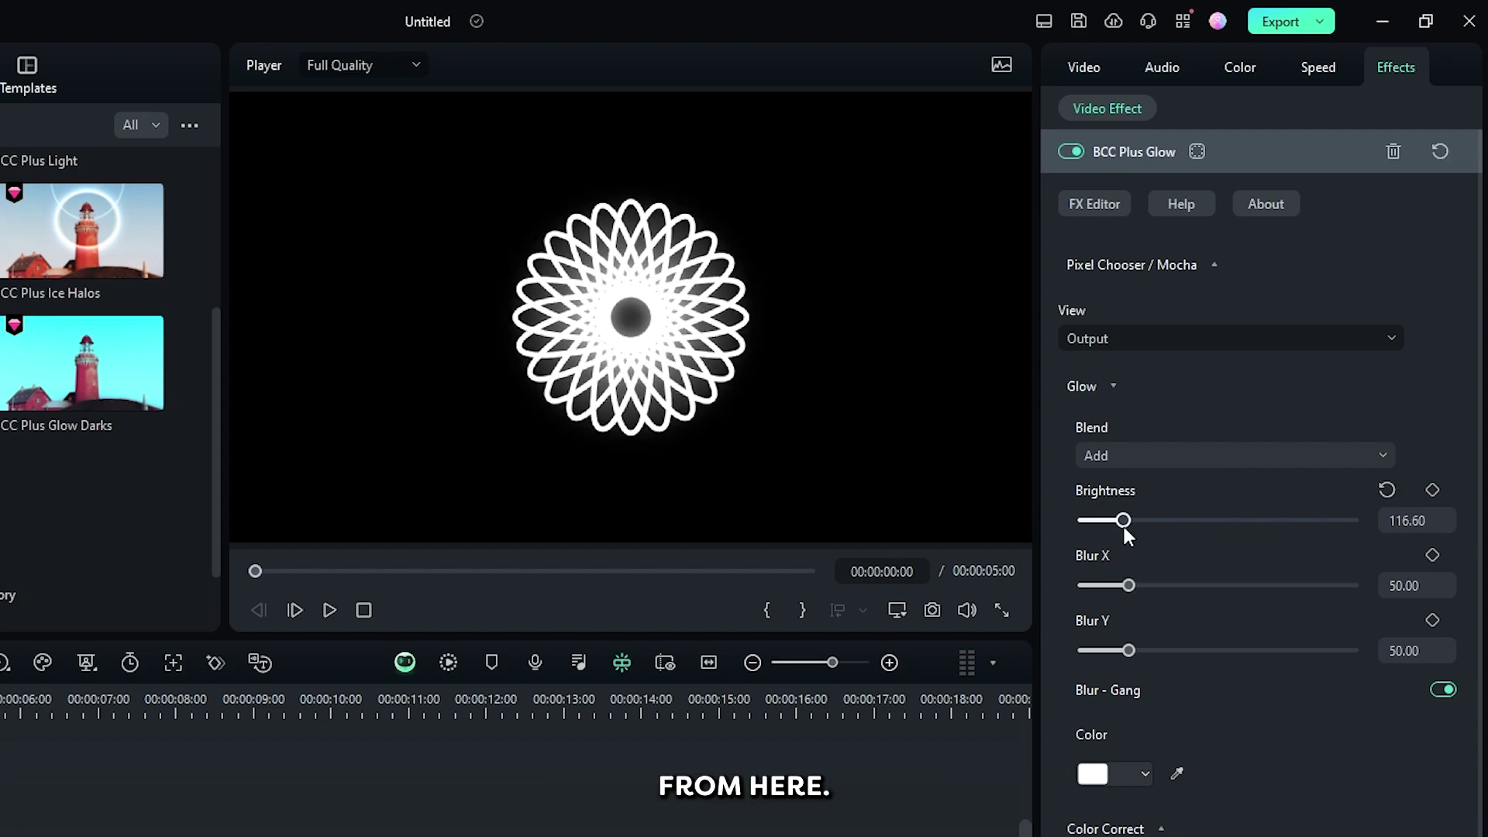
drag(1128, 585, 1180, 585)
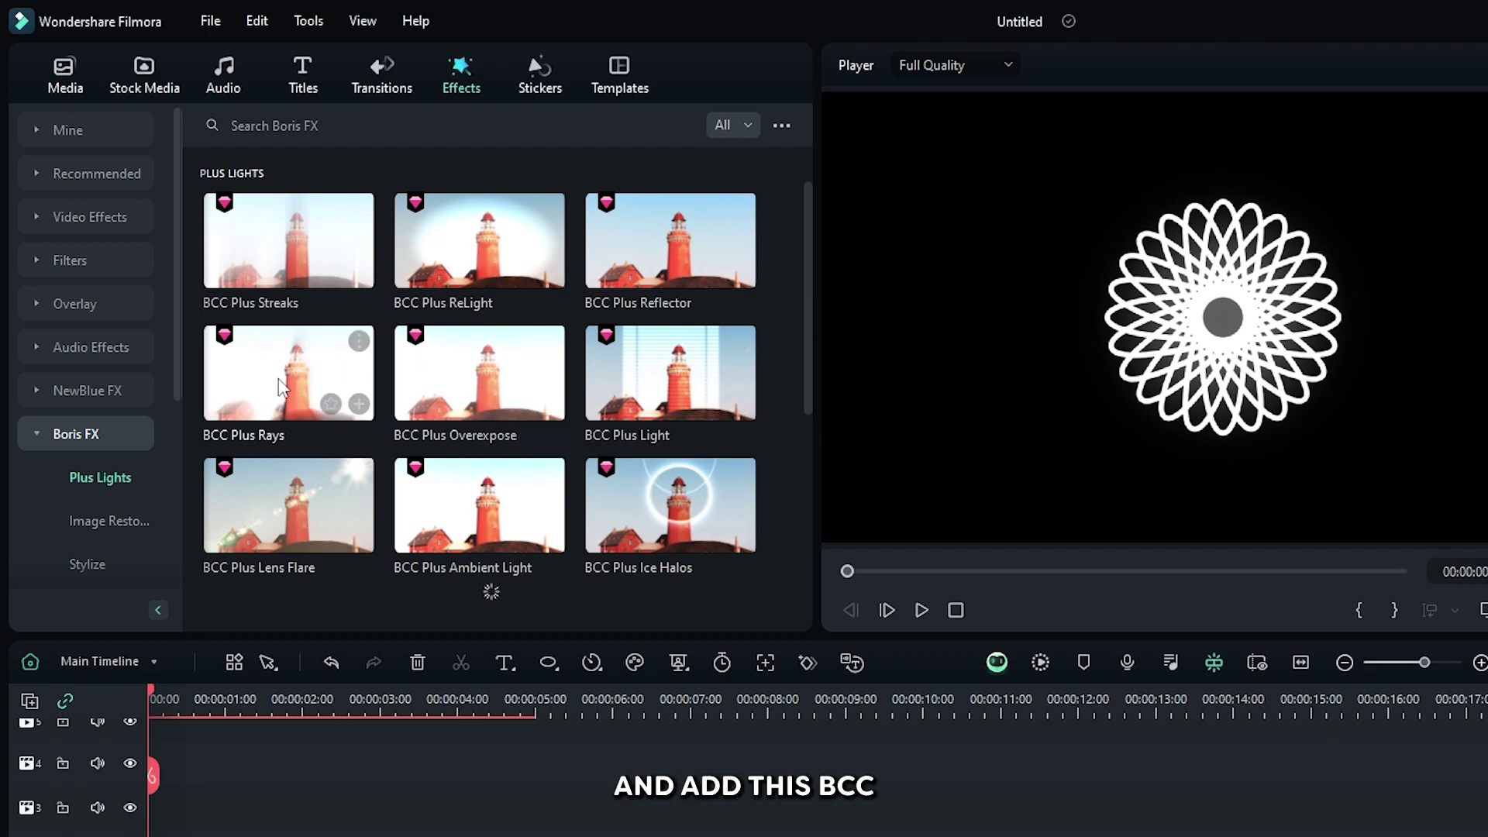
Step: Add BCC Plus Rays to the flower clip with brightness 97.20 and threshold 0, then render a preview
drag(282, 387, 213, 622)
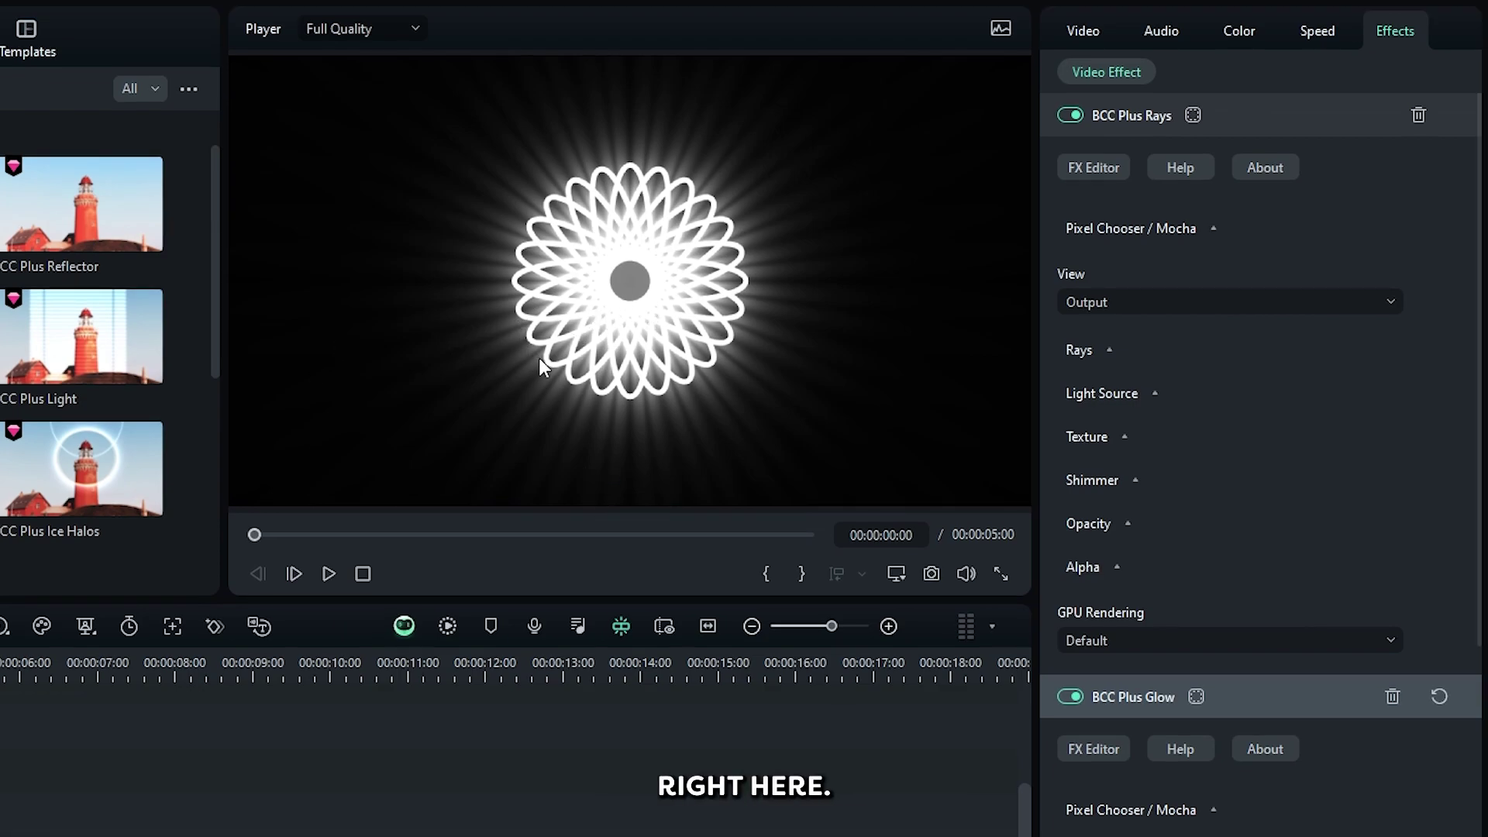
click(1110, 349)
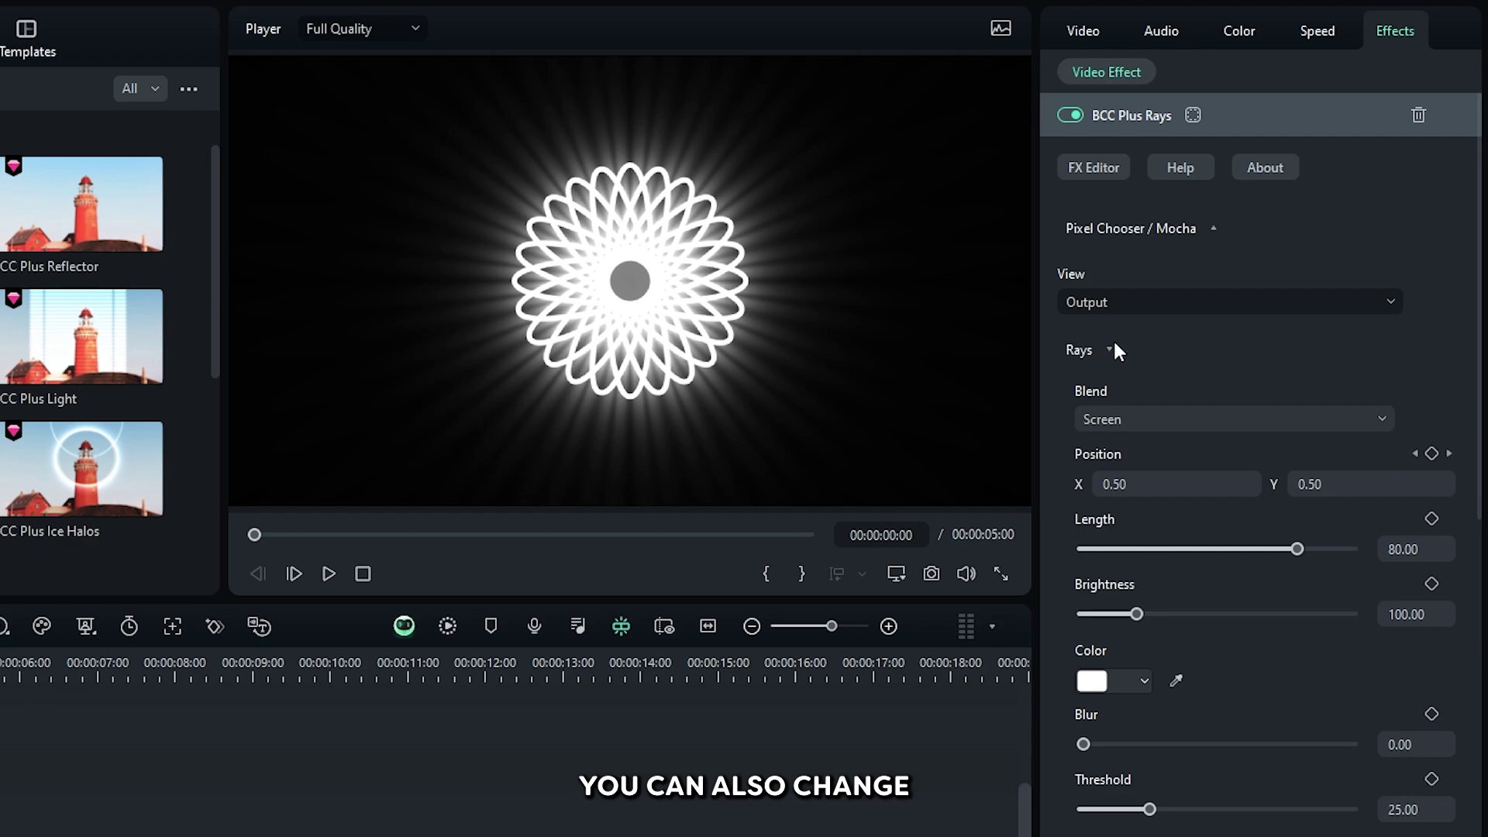
mouse_move(1136, 615)
mouse_down()
mouse_move(1161, 618)
mouse_move(1135, 612)
mouse_up()
drag(1148, 809, 1081, 809)
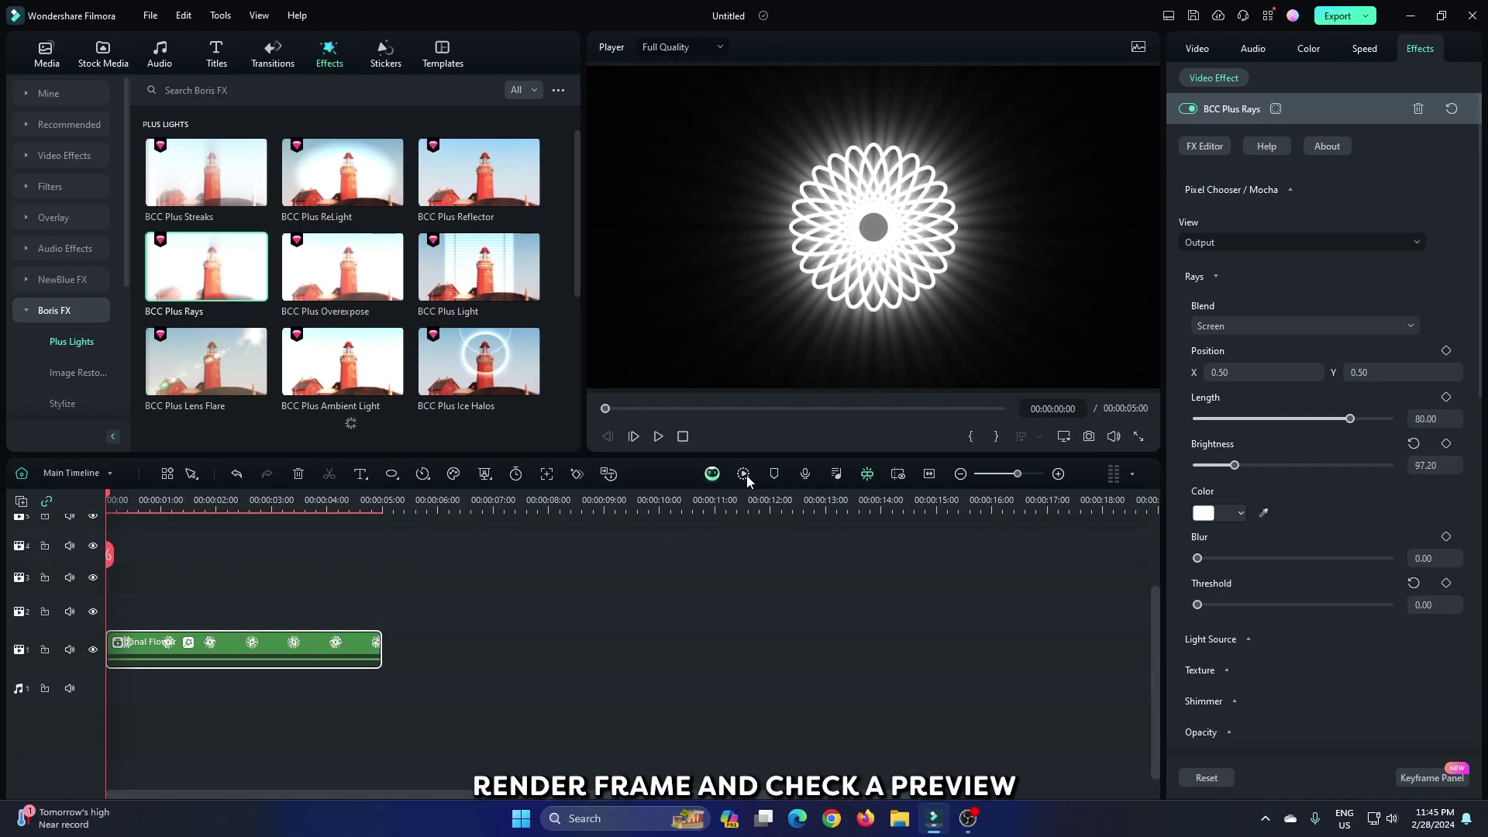
click(746, 476)
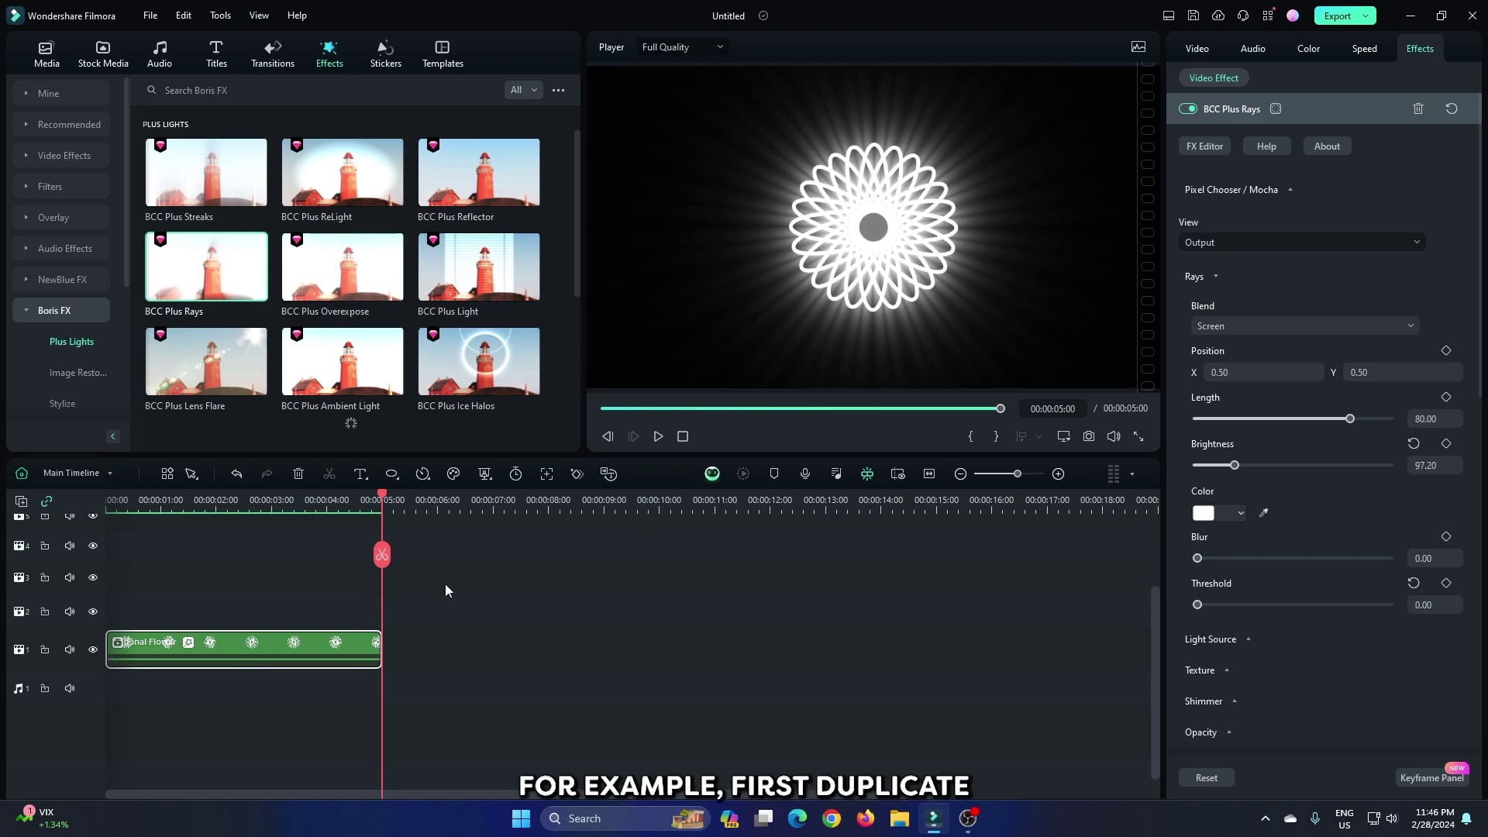
Step: Paste a copy of the Final Flower clip onto track 2 at the timeline start
key(ctrl+v)
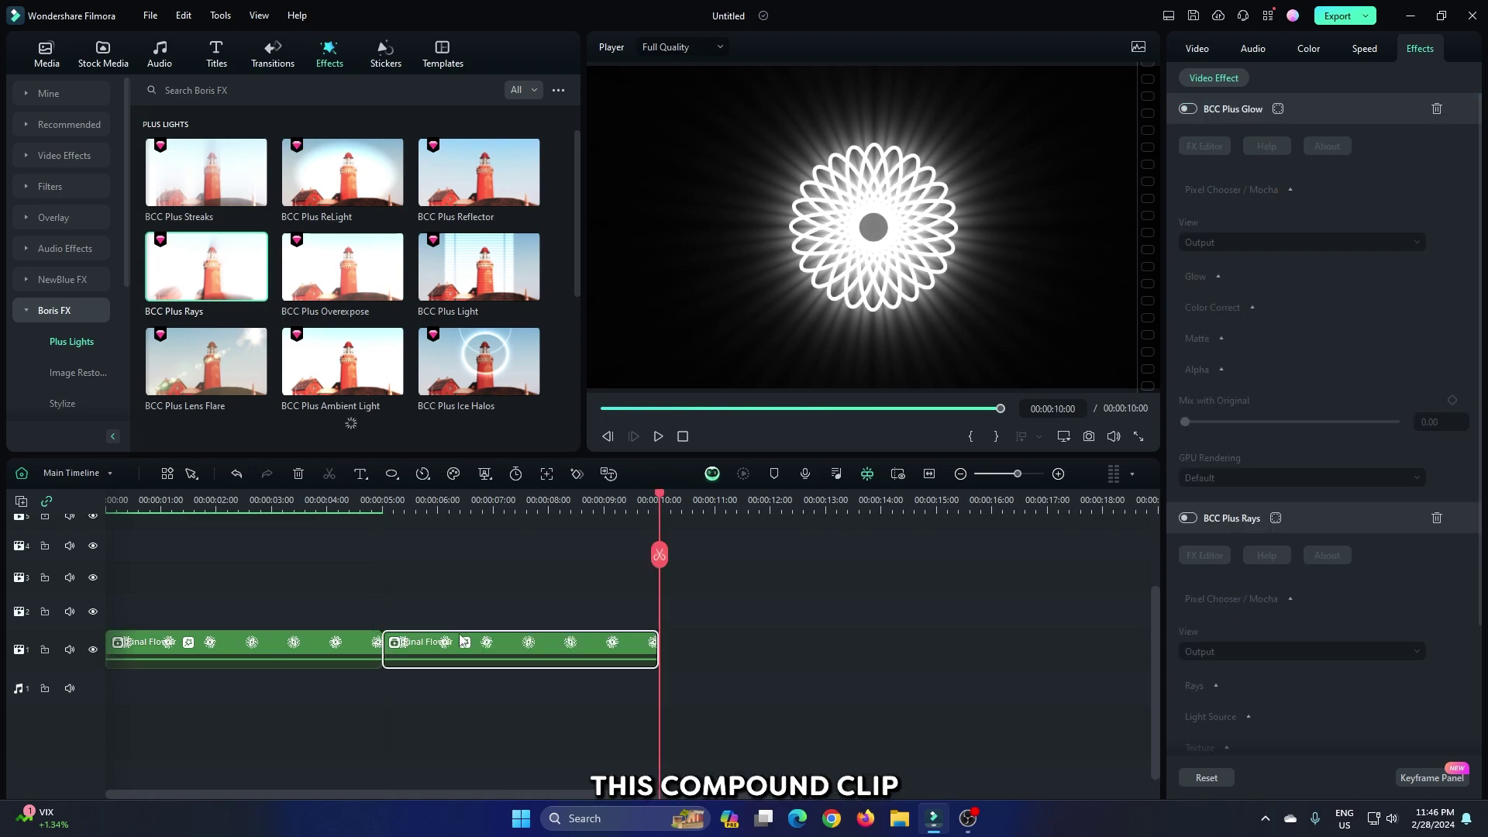
mouse_move(420, 651)
mouse_down()
mouse_move(142, 592)
mouse_move(130, 623)
mouse_up()
drag(186, 503, 165, 502)
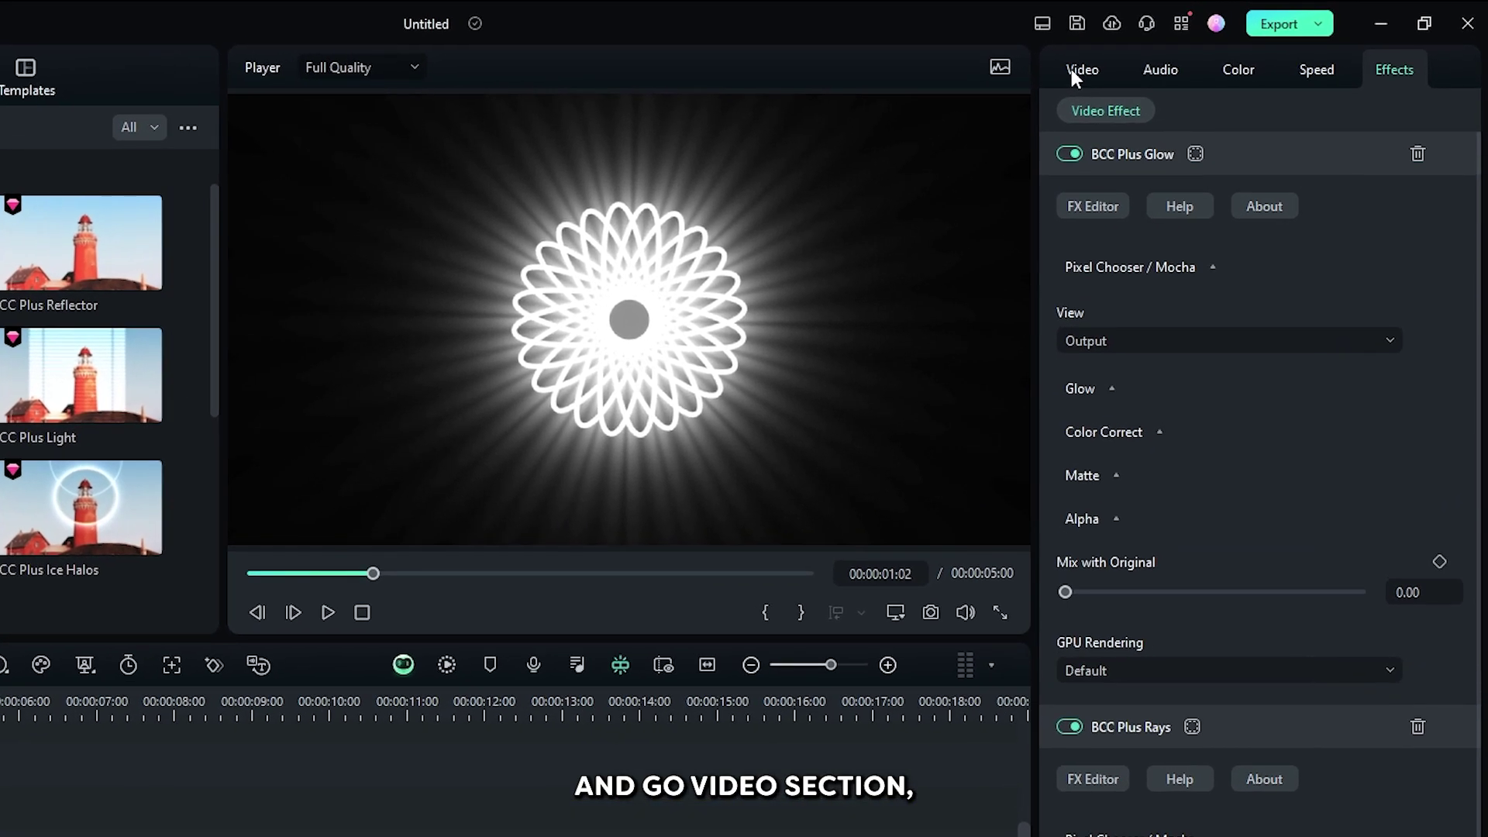
Step: Scale the duplicate flower to 72% and shift it right to Position X 513
click(1194, 49)
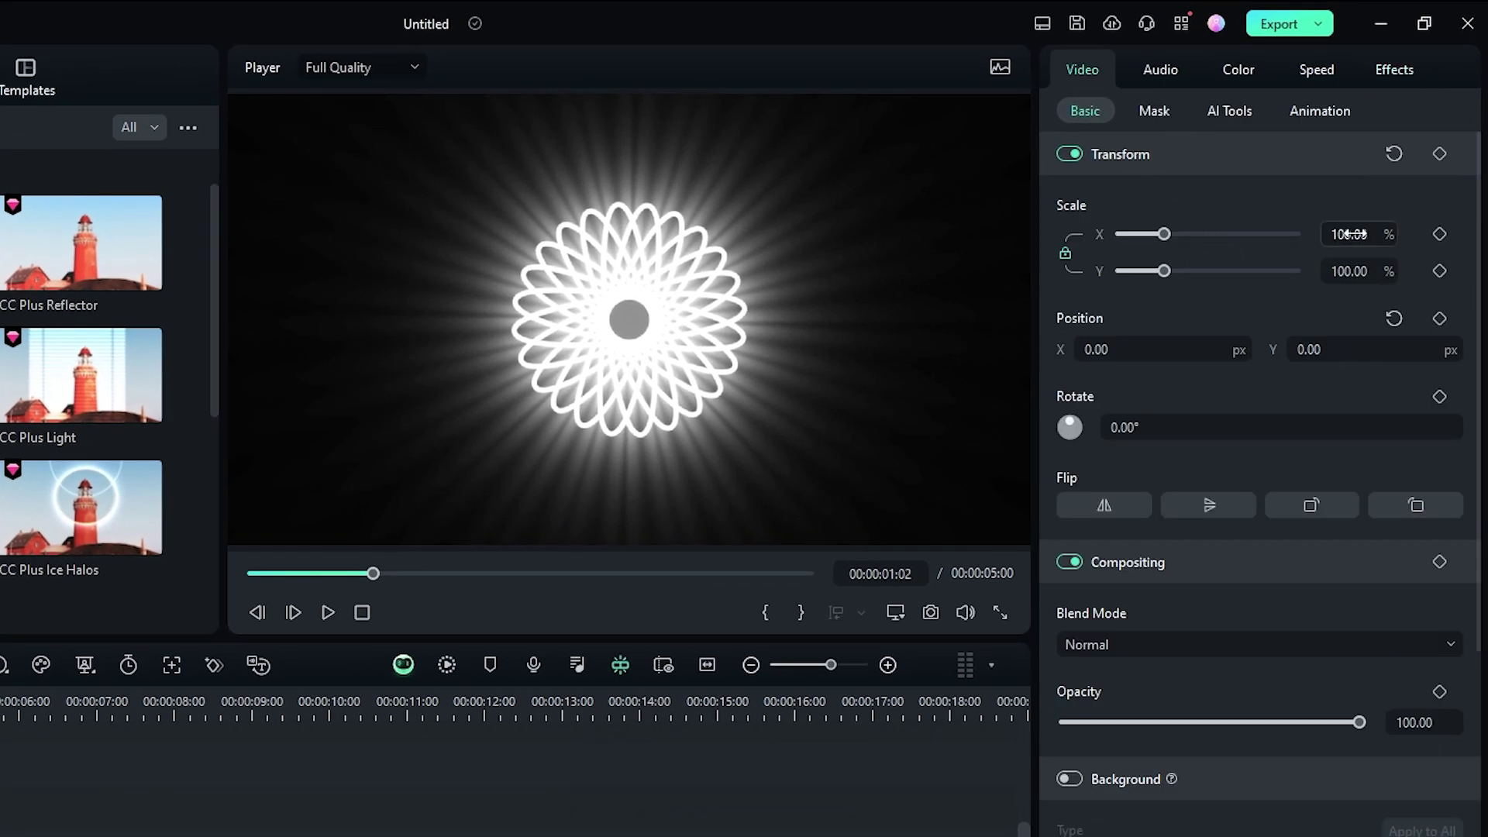
scroll(1344, 234, down, 4)
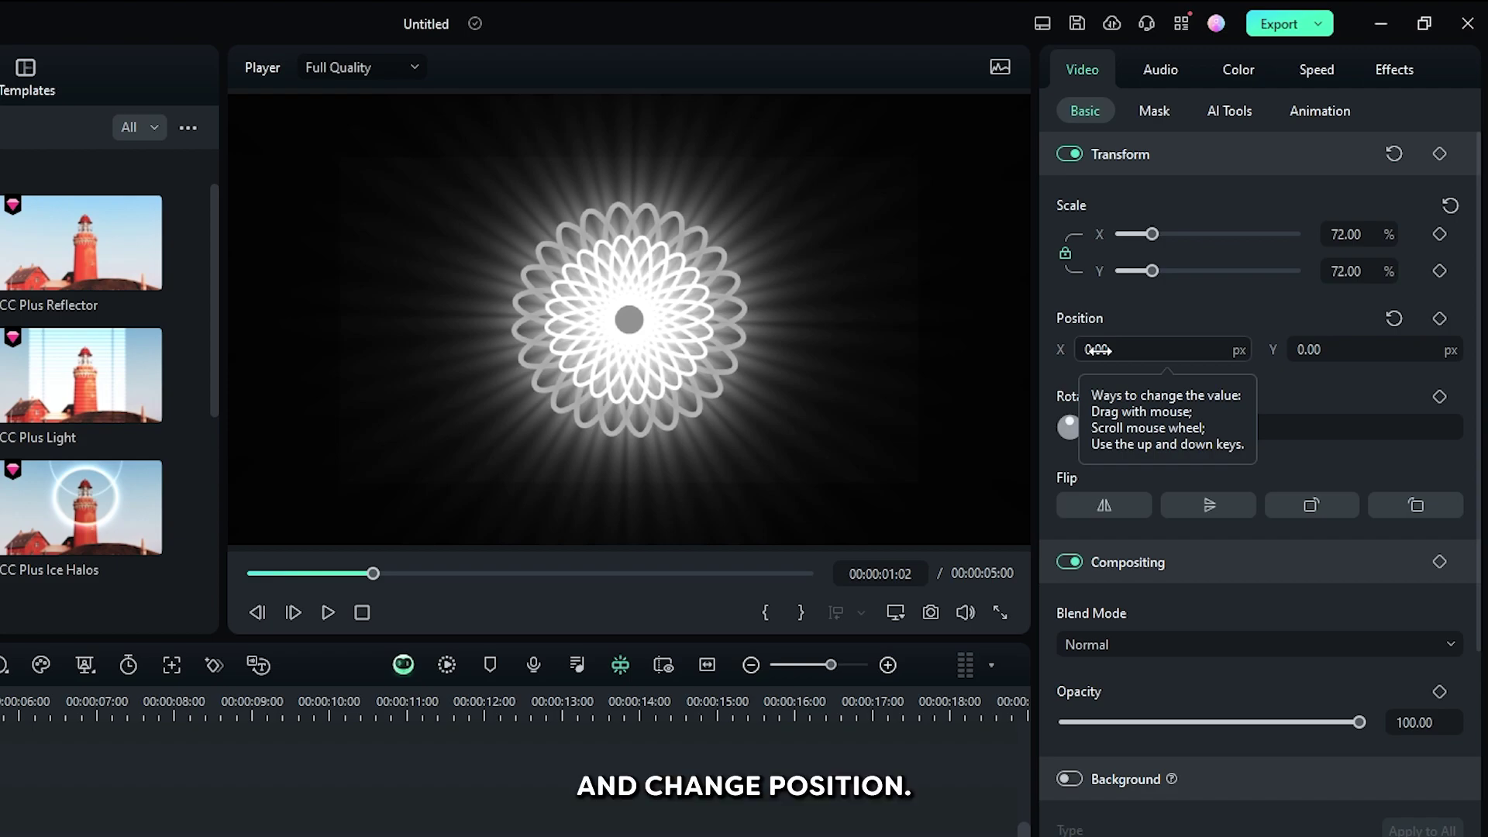
drag(1162, 349, 1279, 349)
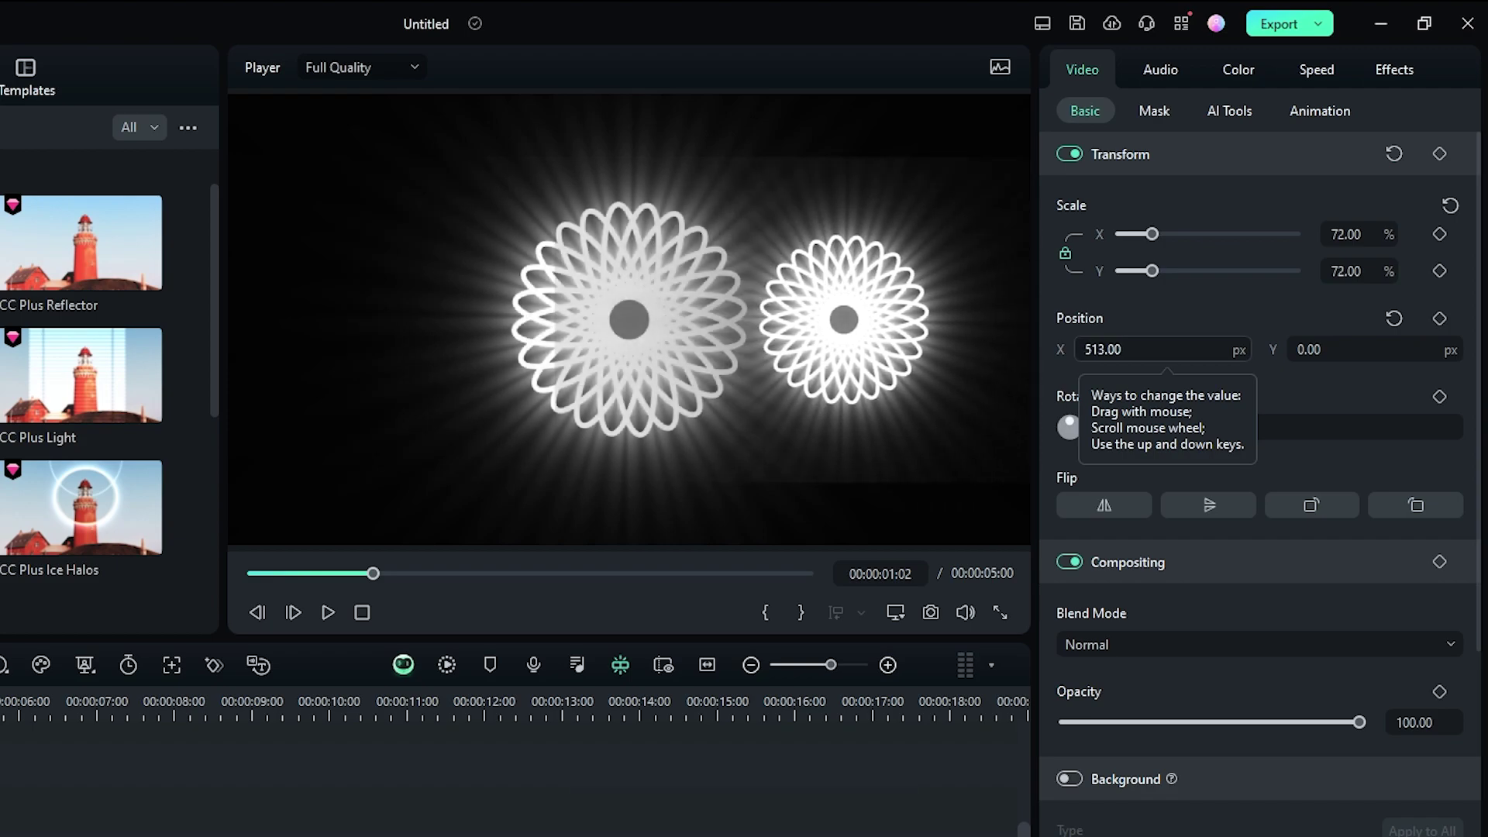
Step: Switch off BCC Plus Rays on the right-hand flower and lower its opacity to 38
click(1383, 71)
mouse_move(1130, 728)
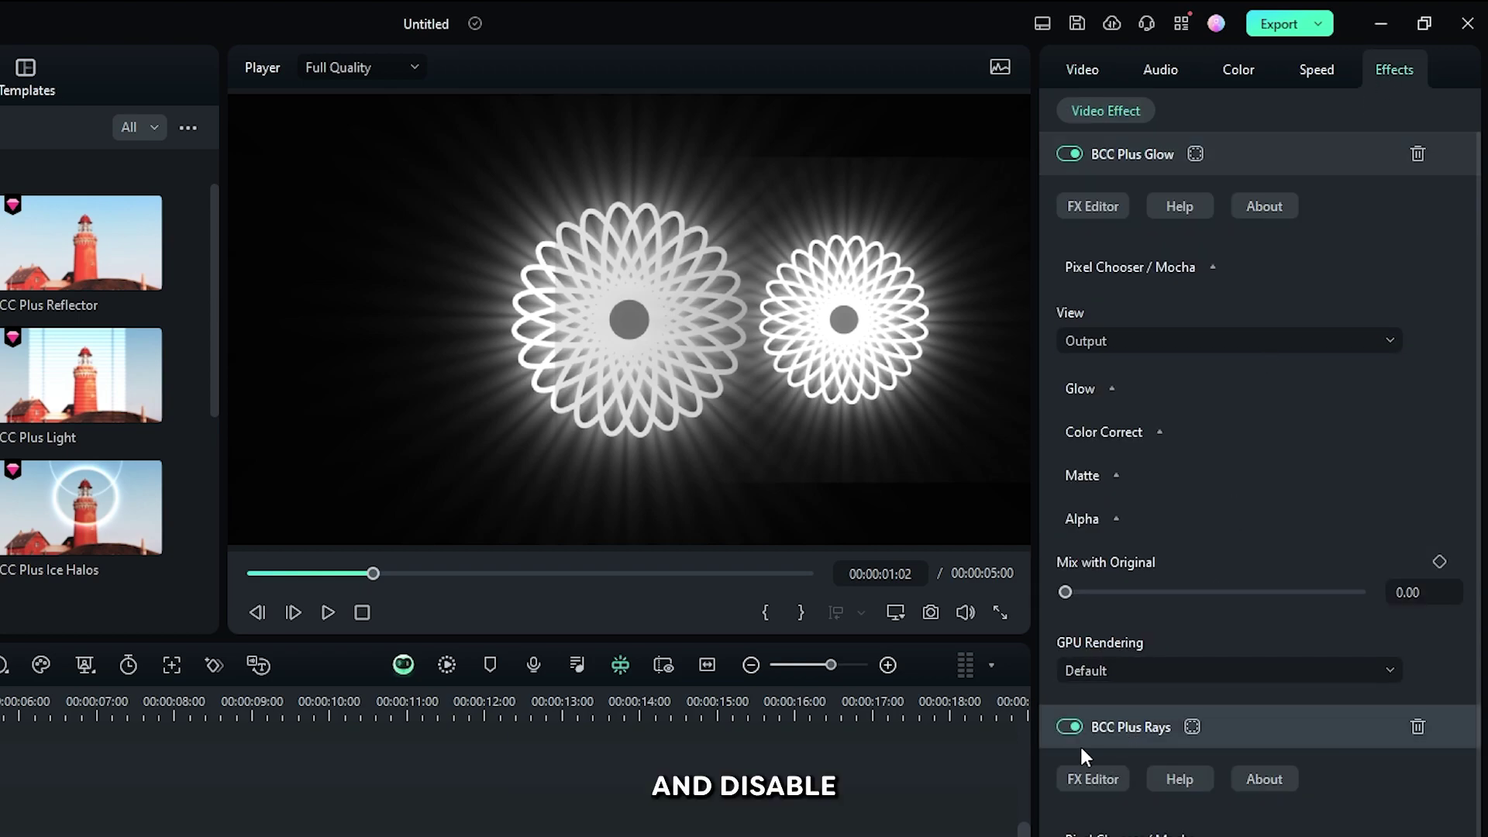
click(1060, 728)
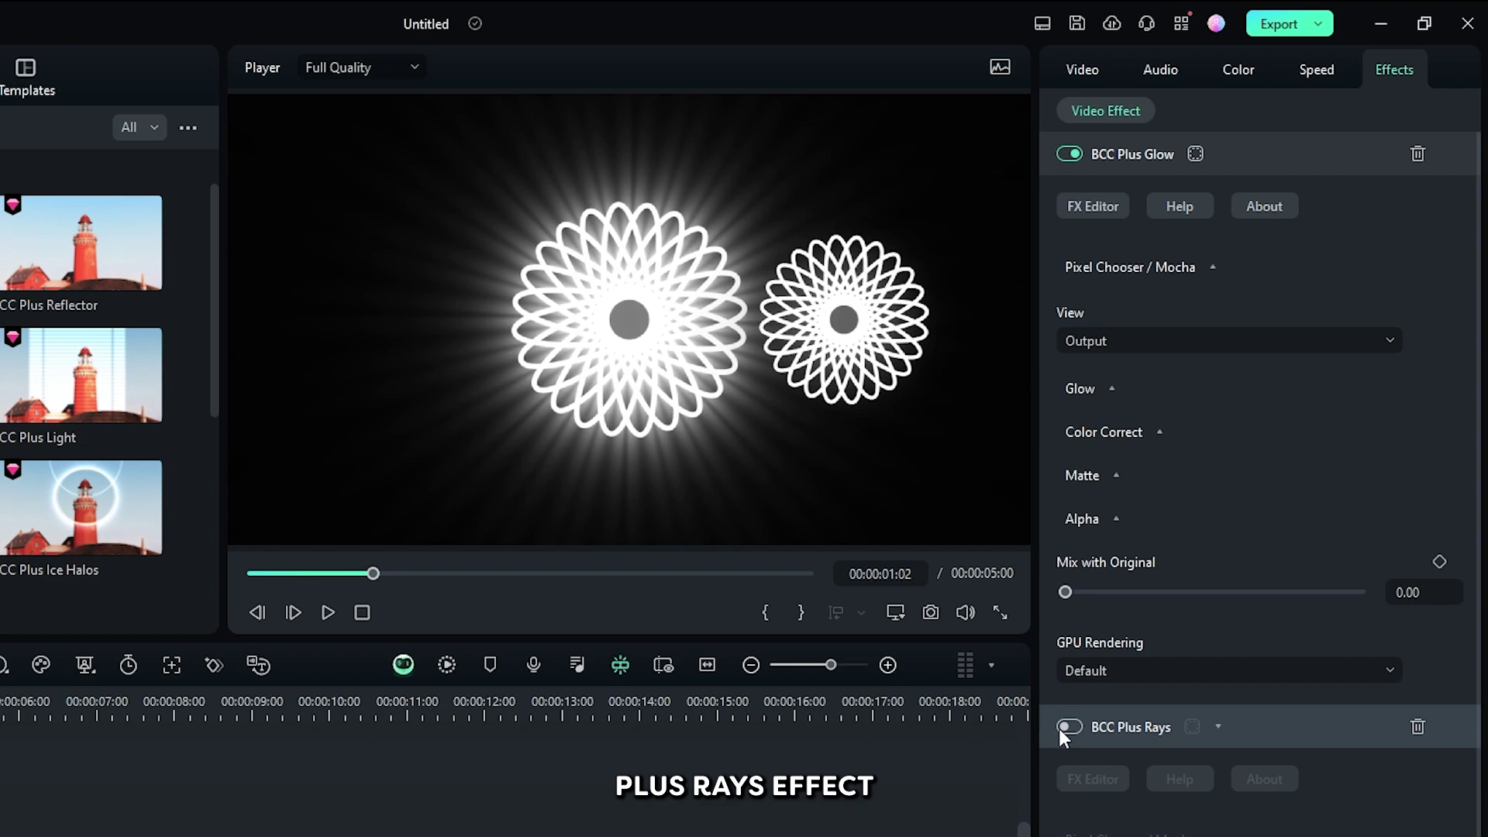
click(1083, 70)
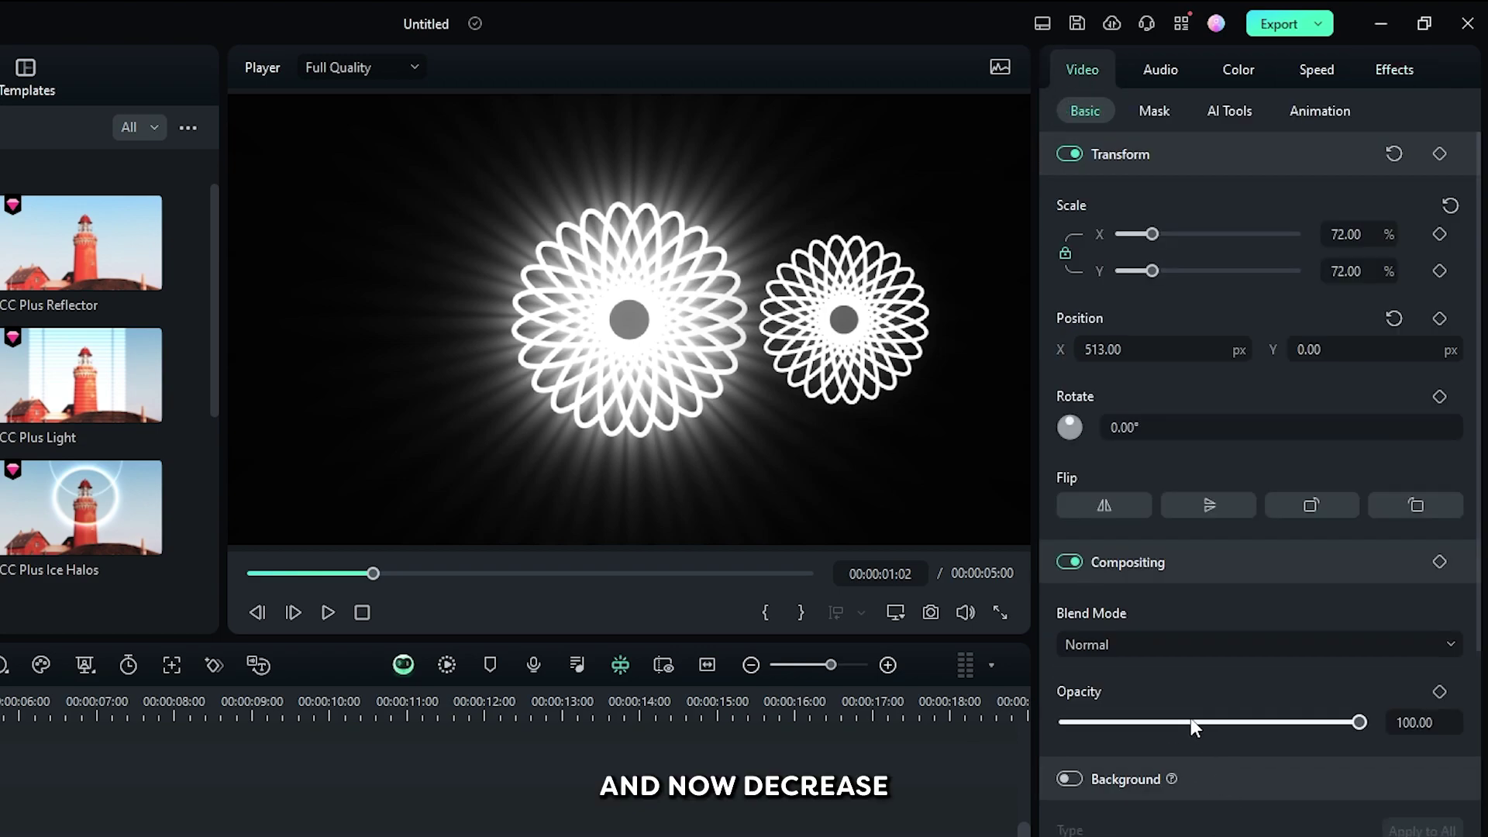
drag(1191, 717, 1177, 723)
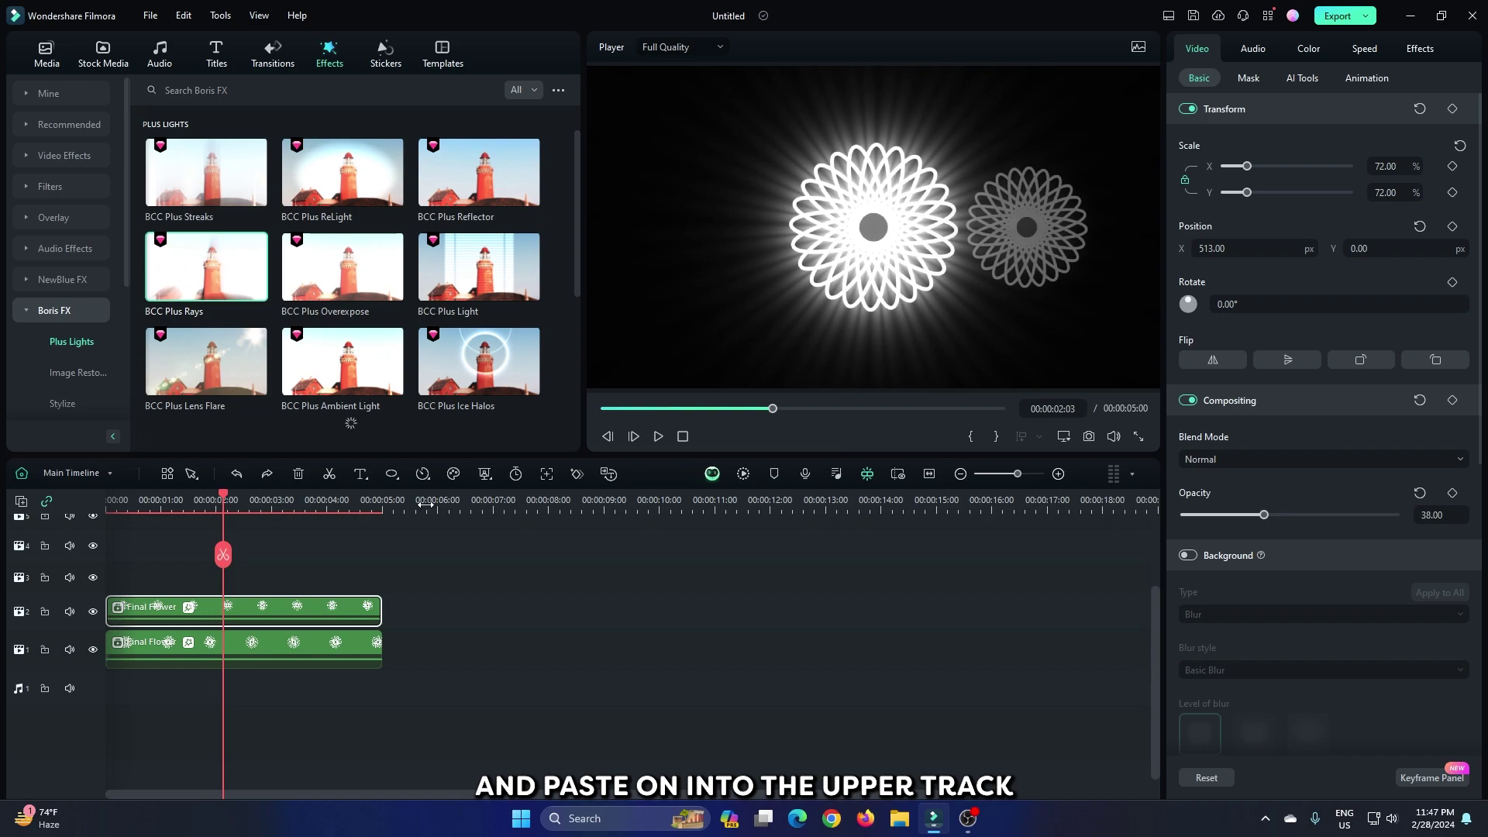
Step: Paste a third flower copy onto track 3 at the start and move it to Position X -518
key(ctrl+v)
mouse_move(484, 616)
mouse_down()
mouse_move(321, 566)
mouse_move(150, 550)
mouse_up()
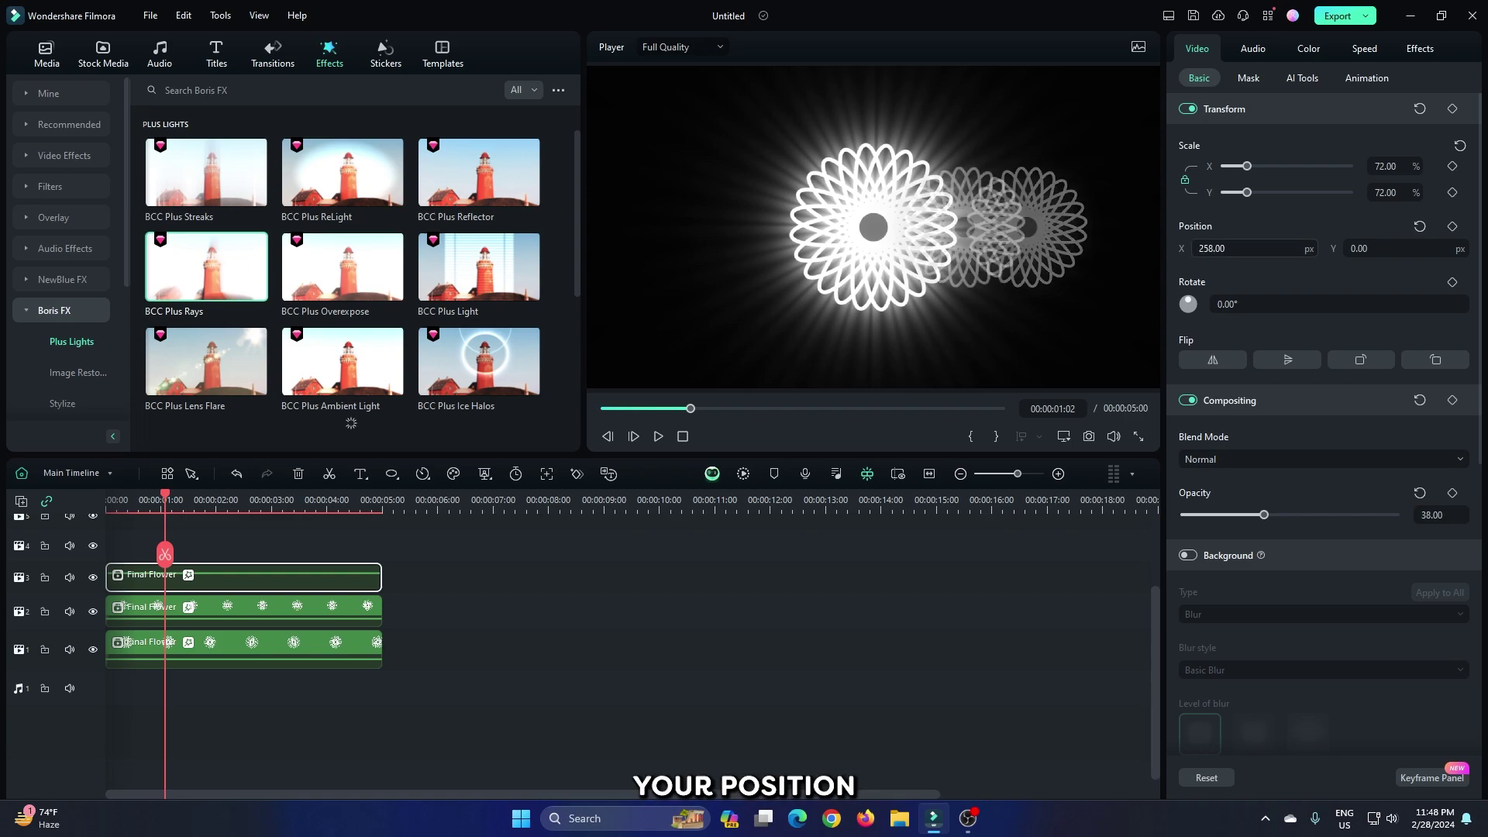
mouse_move(1218, 248)
mouse_down()
mouse_move(1139, 247)
mouse_move(1182, 247)
mouse_up()
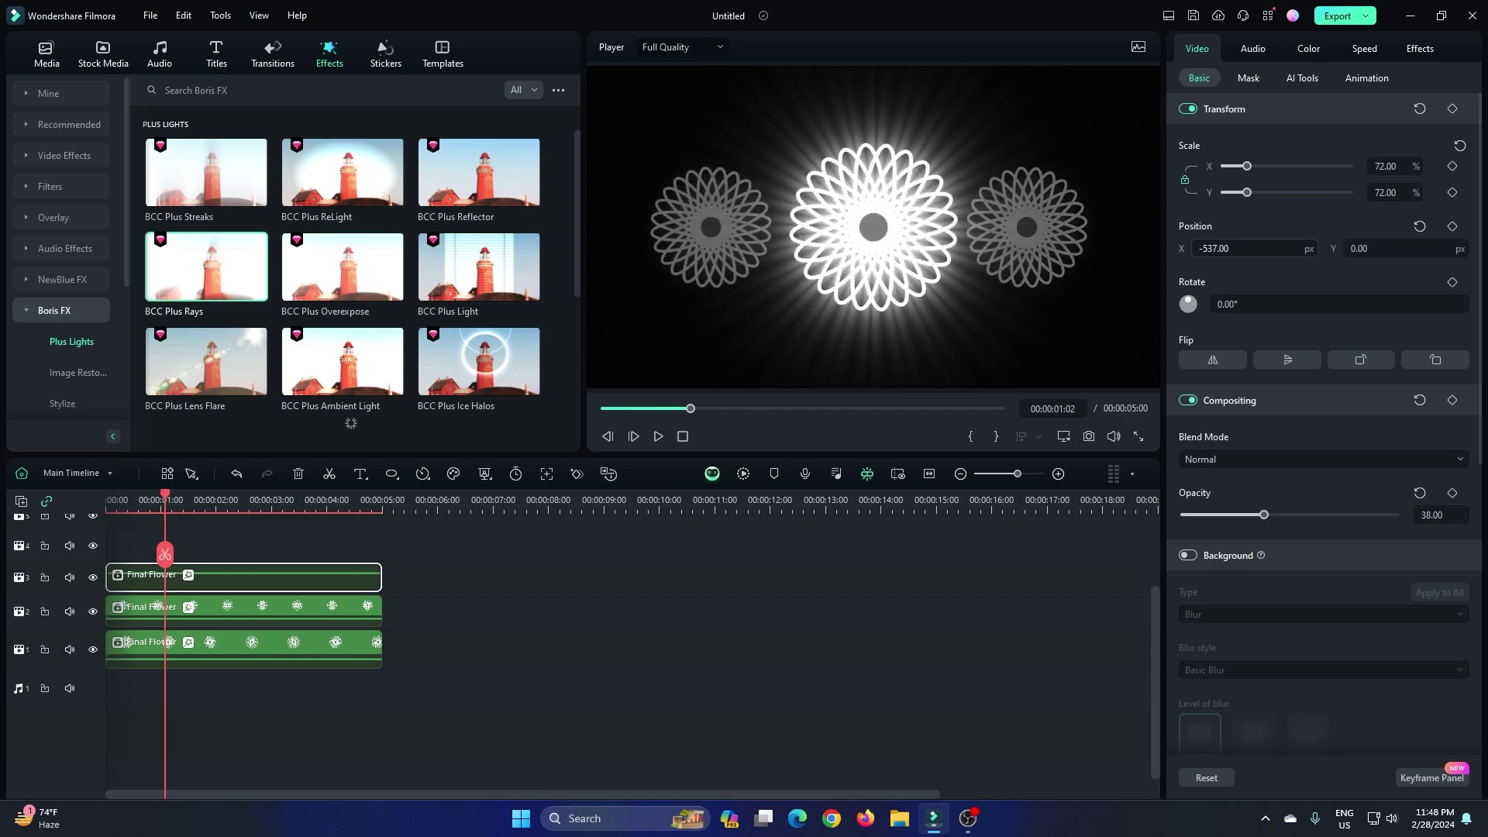
Step: Start a Render Preview of the 125-frame three-flower composition
click(748, 476)
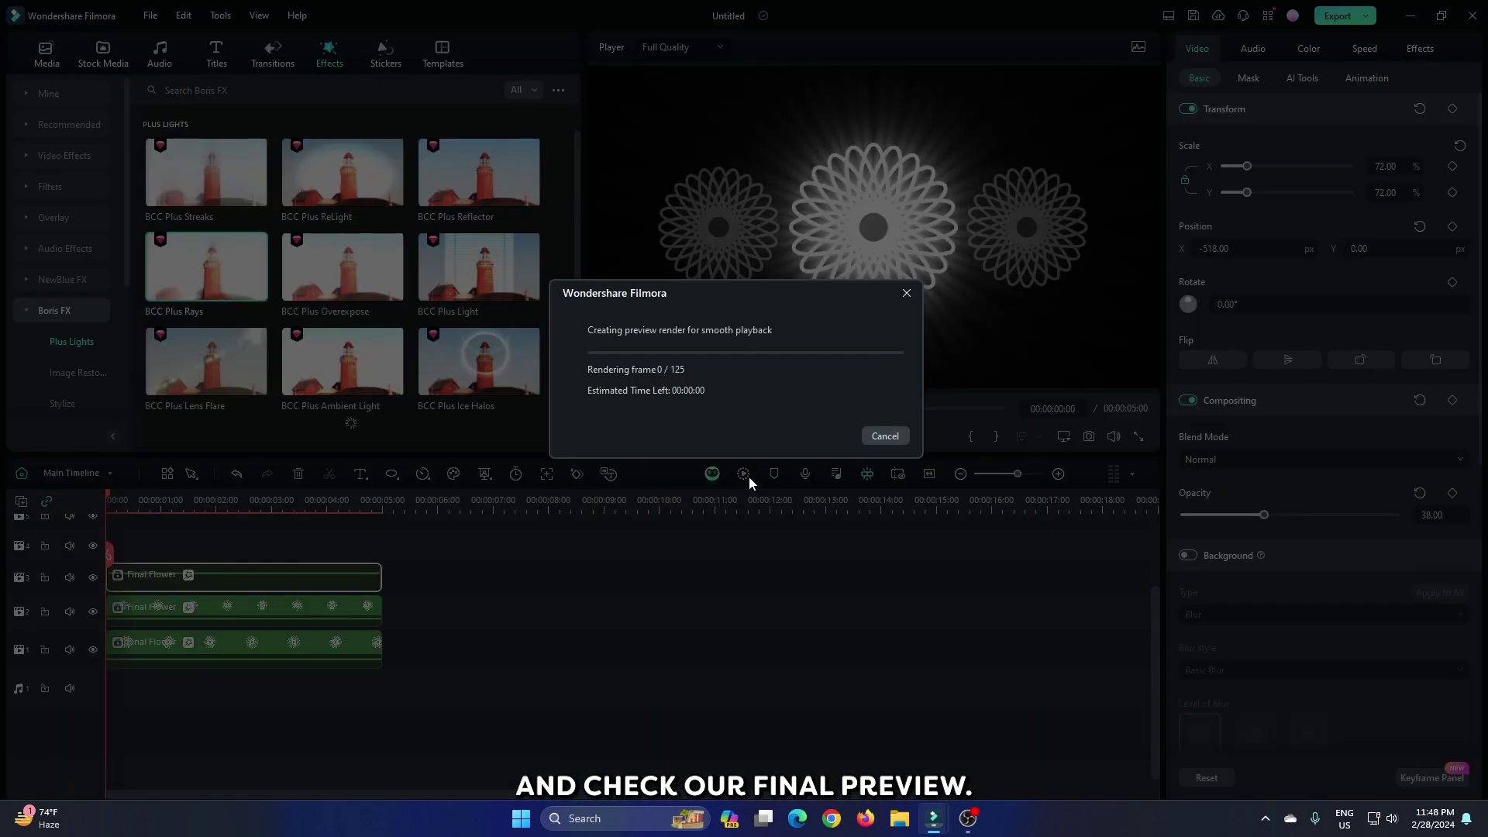